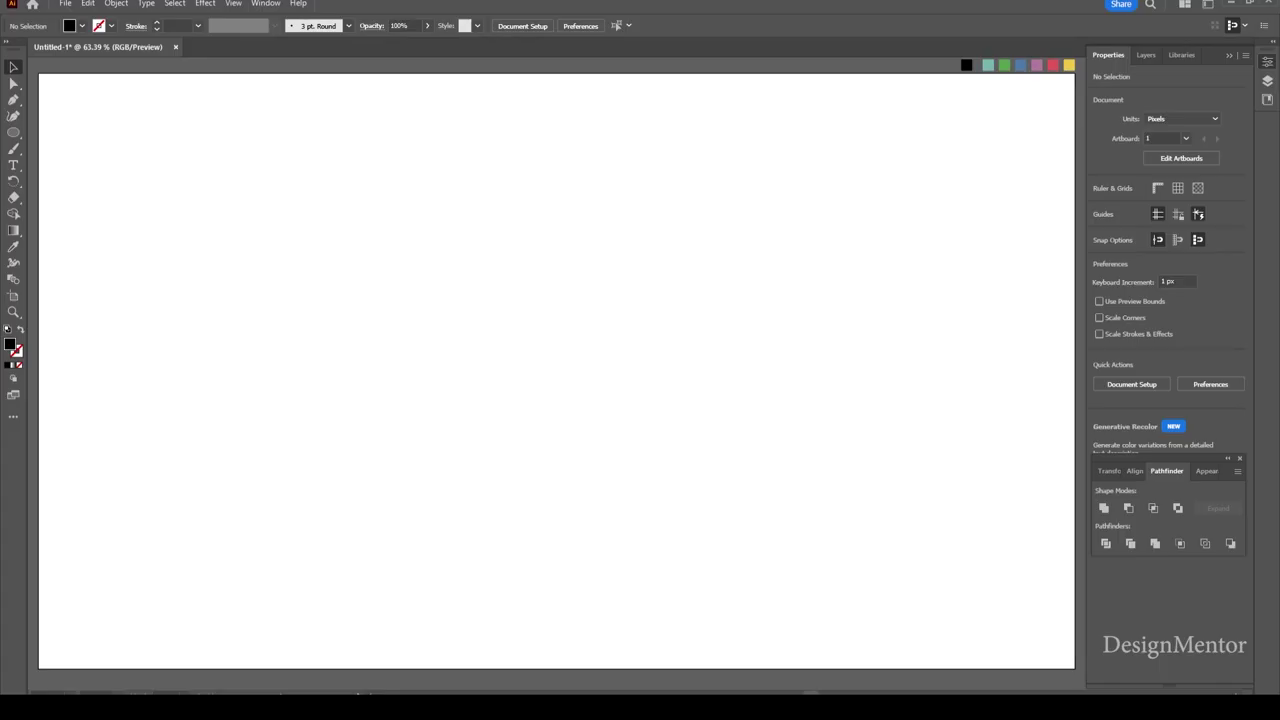
Step: Draw a black 1920×1080 px rectangle centred on the artboard
{"action": "key", "text": "i"}
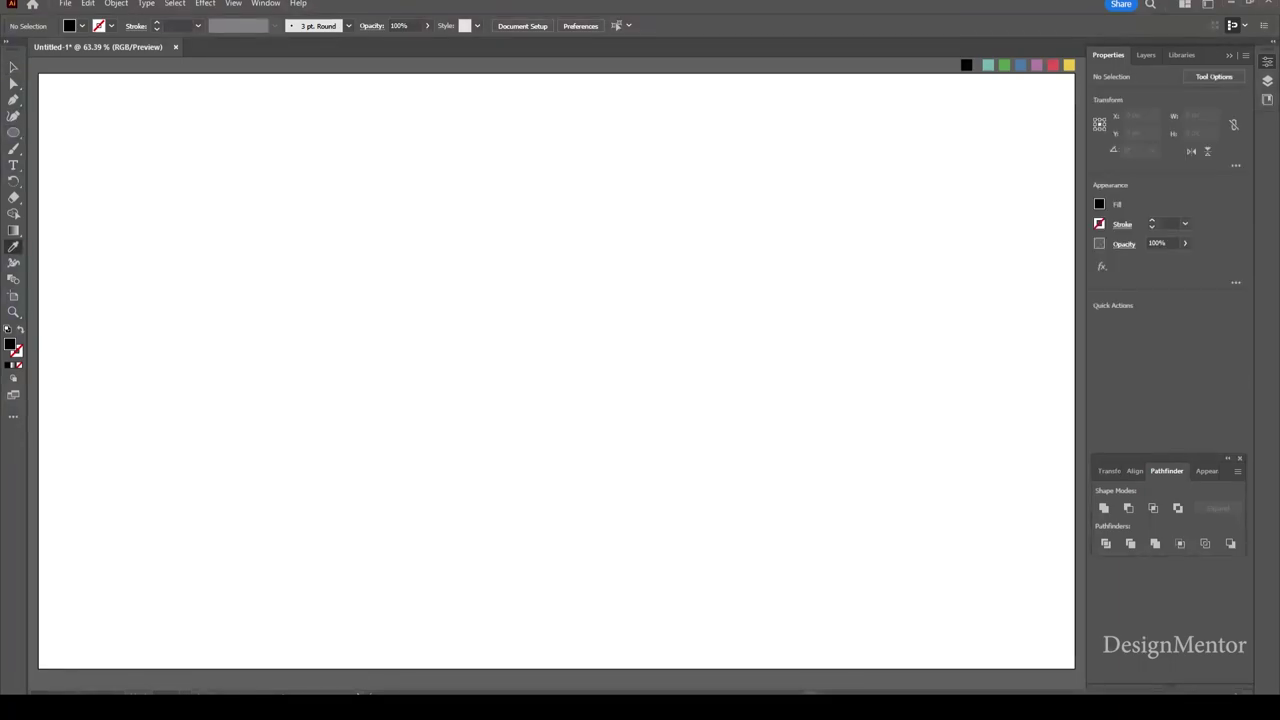
{"action": "left_click", "coordinate": [13, 132]}
{"action": "left_click", "coordinate": [79, 132]}
{"action": "left_click", "coordinate": [640, 345]}
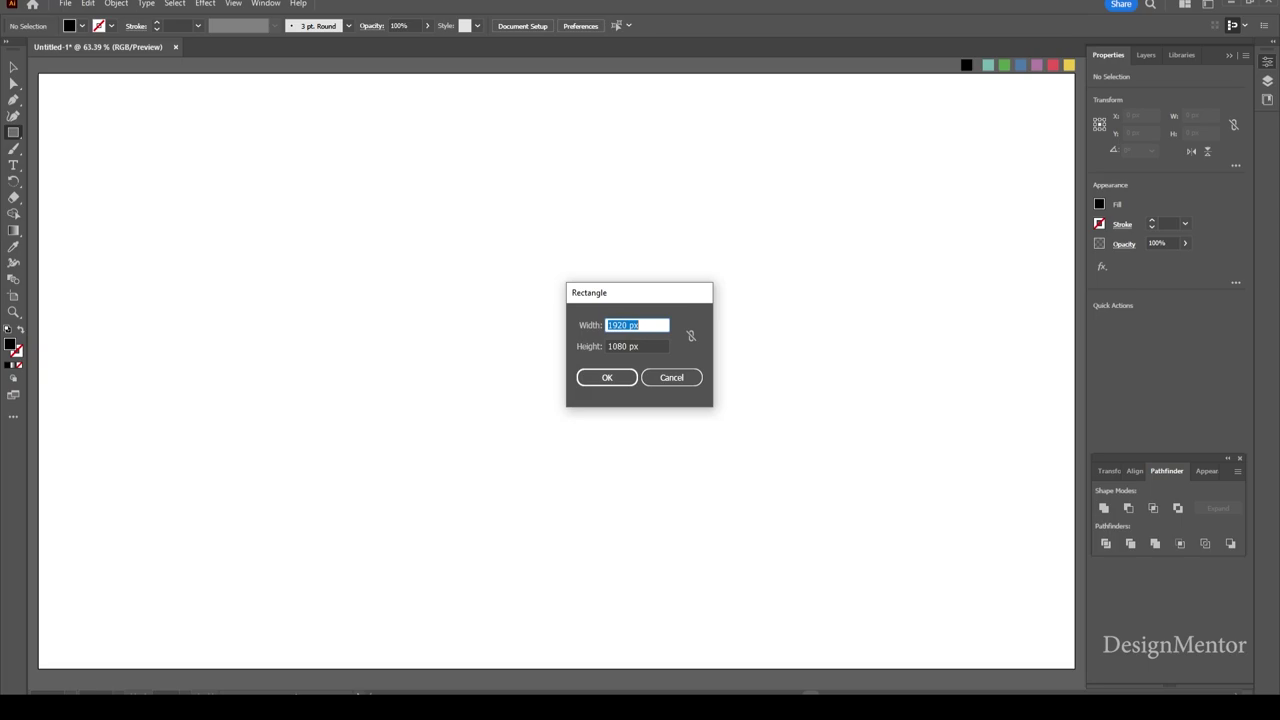
{"action": "key", "text": "Tab"}
{"action": "key", "text": "Return"}
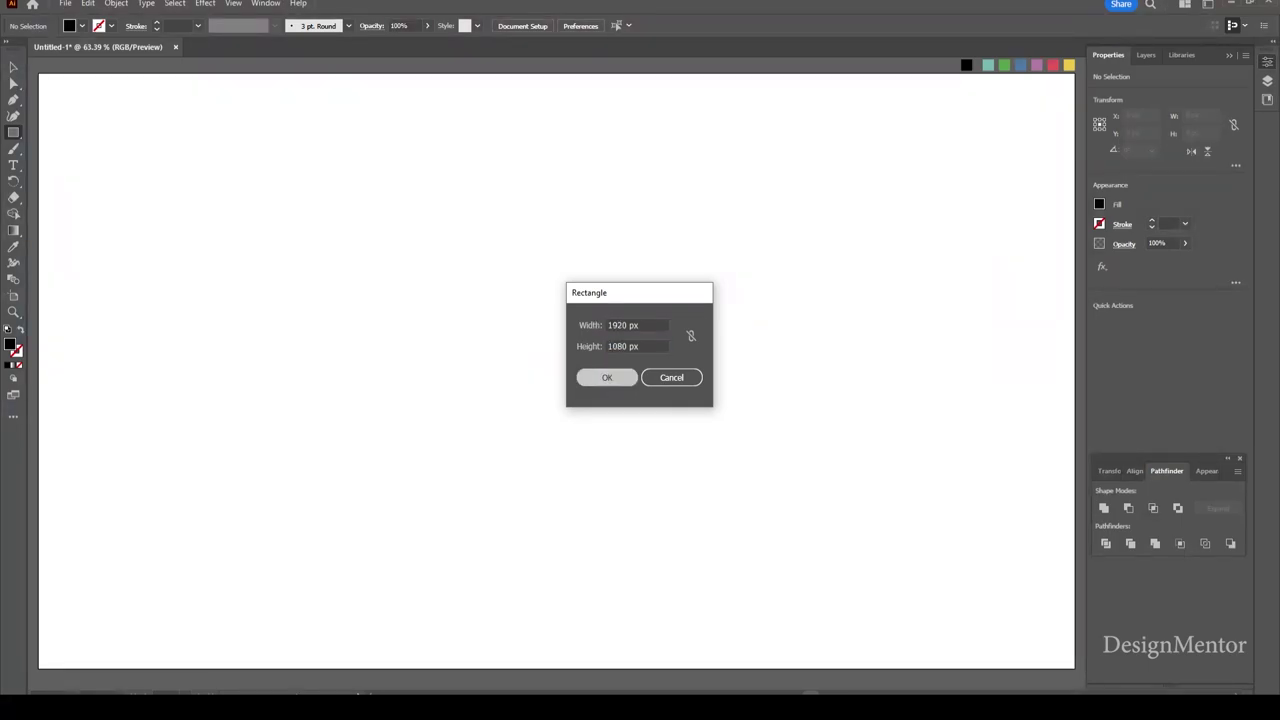
{"action": "left_click", "coordinate": [1145, 322]}
{"action": "left_click", "coordinate": [1205, 322]}
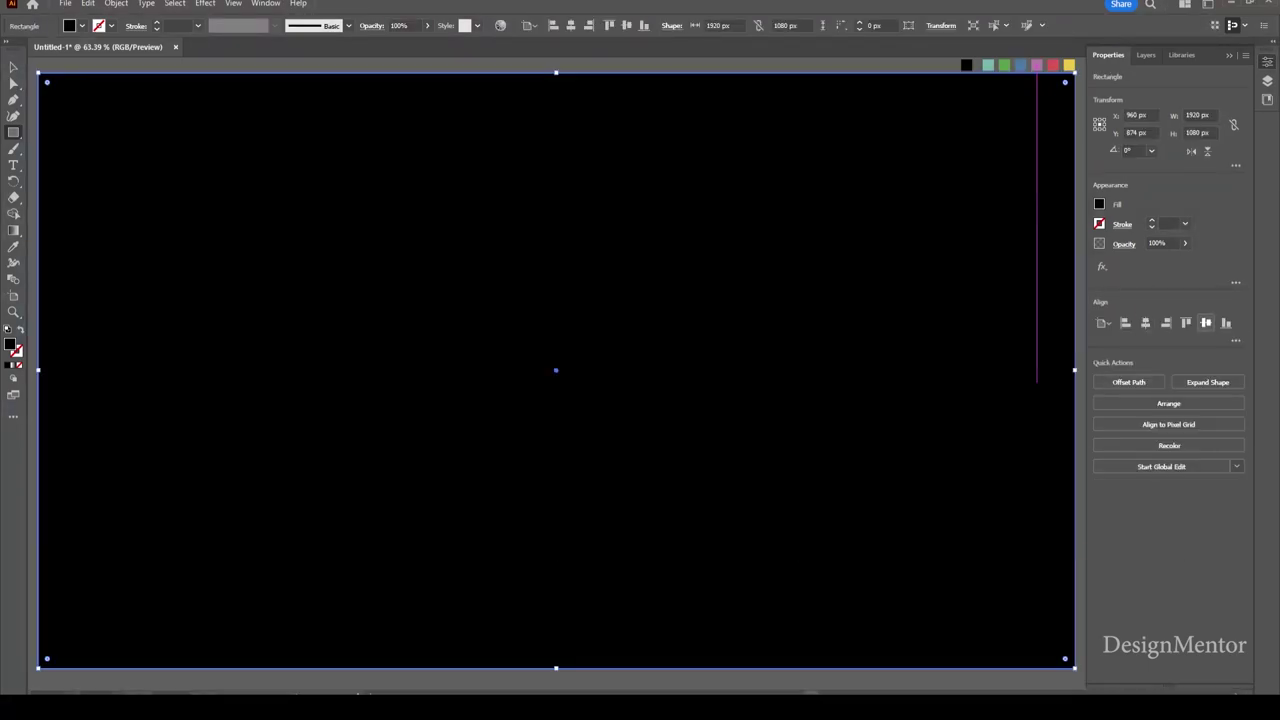
Step: Lock the black background rectangle in place with Object > Lock
{"action": "key", "text": "v"}
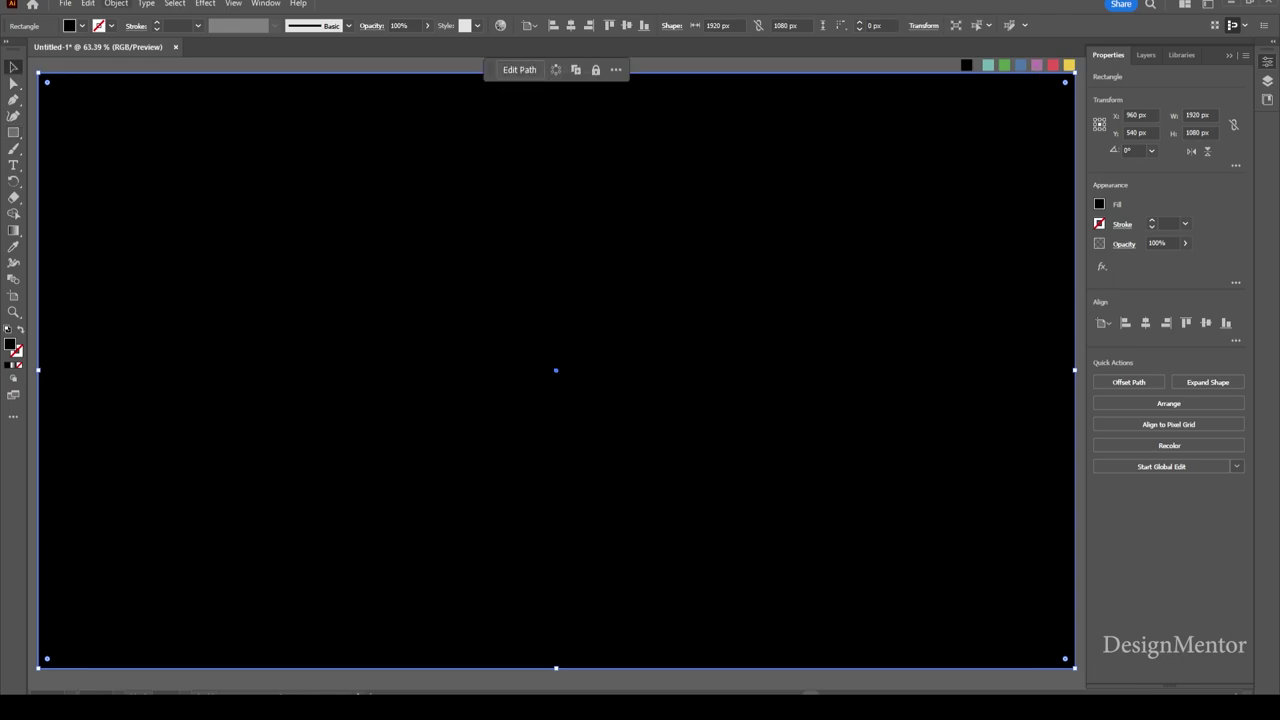
{"action": "left_click", "coordinate": [116, 3]}
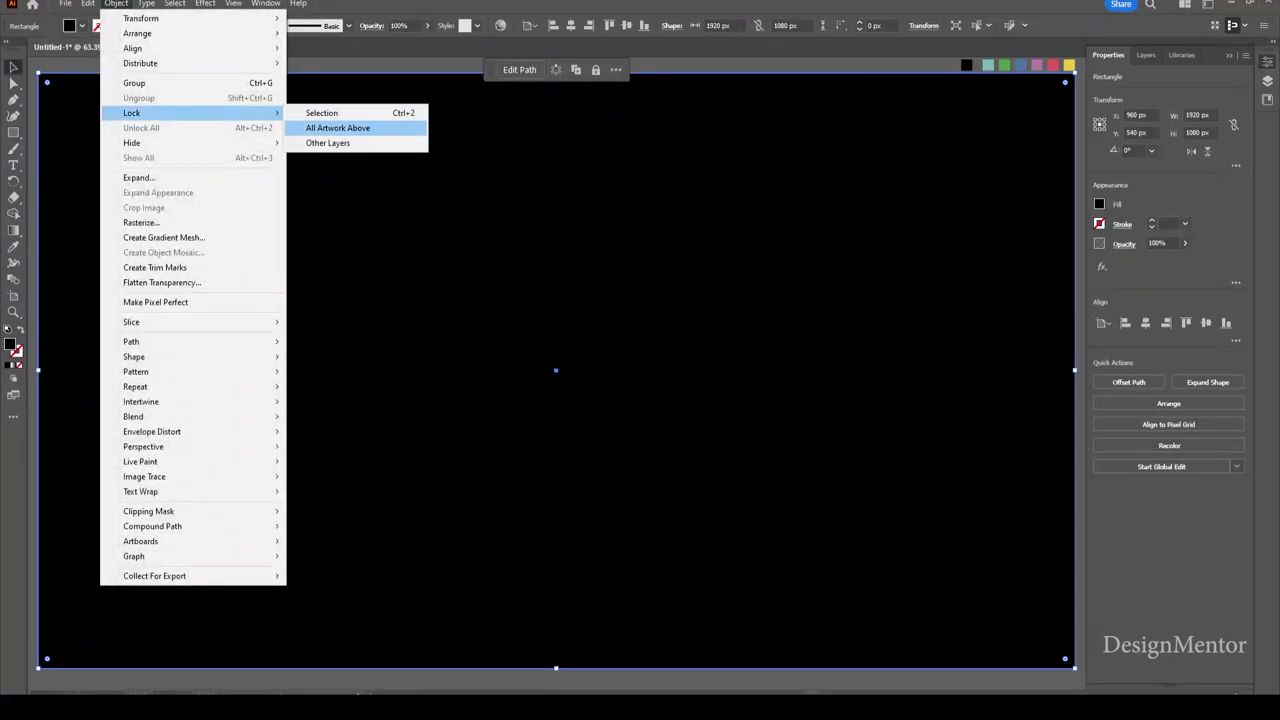
{"action": "left_click", "coordinate": [322, 112]}
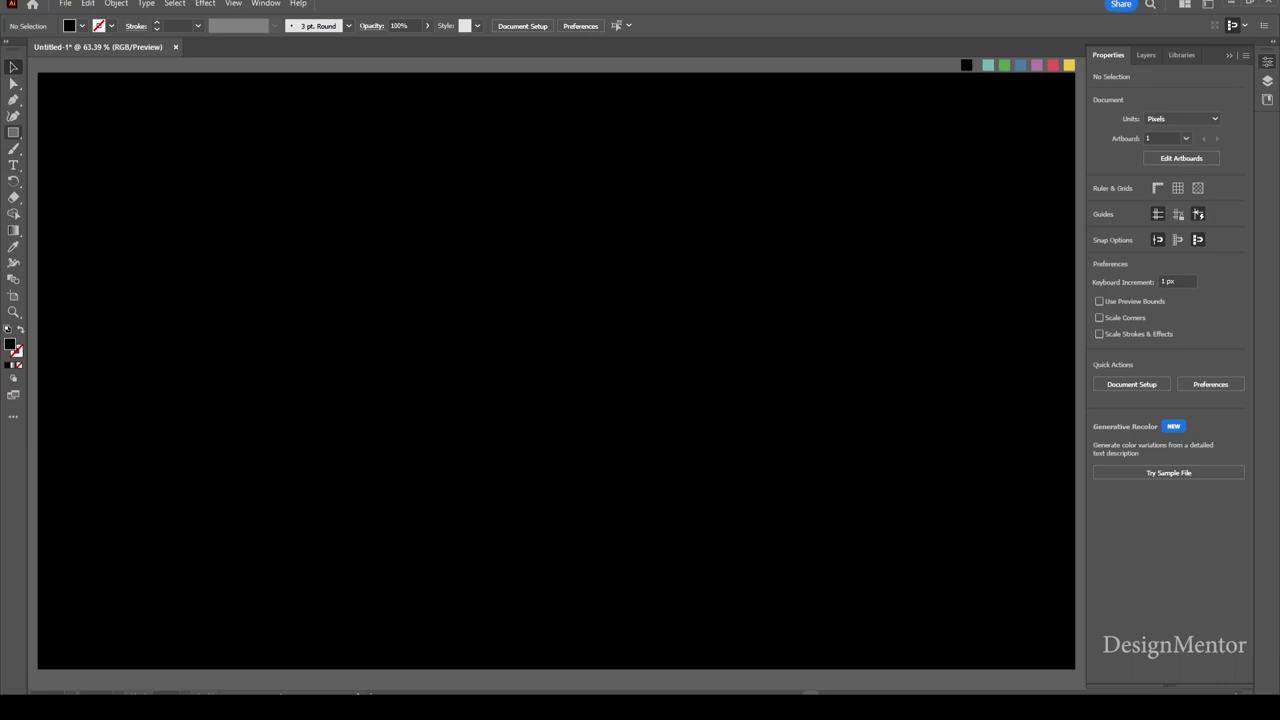
Step: Sample the teal swatch and draw a 1000×1000 px circle centred on the artboard
{"action": "left_click", "coordinate": [13, 246]}
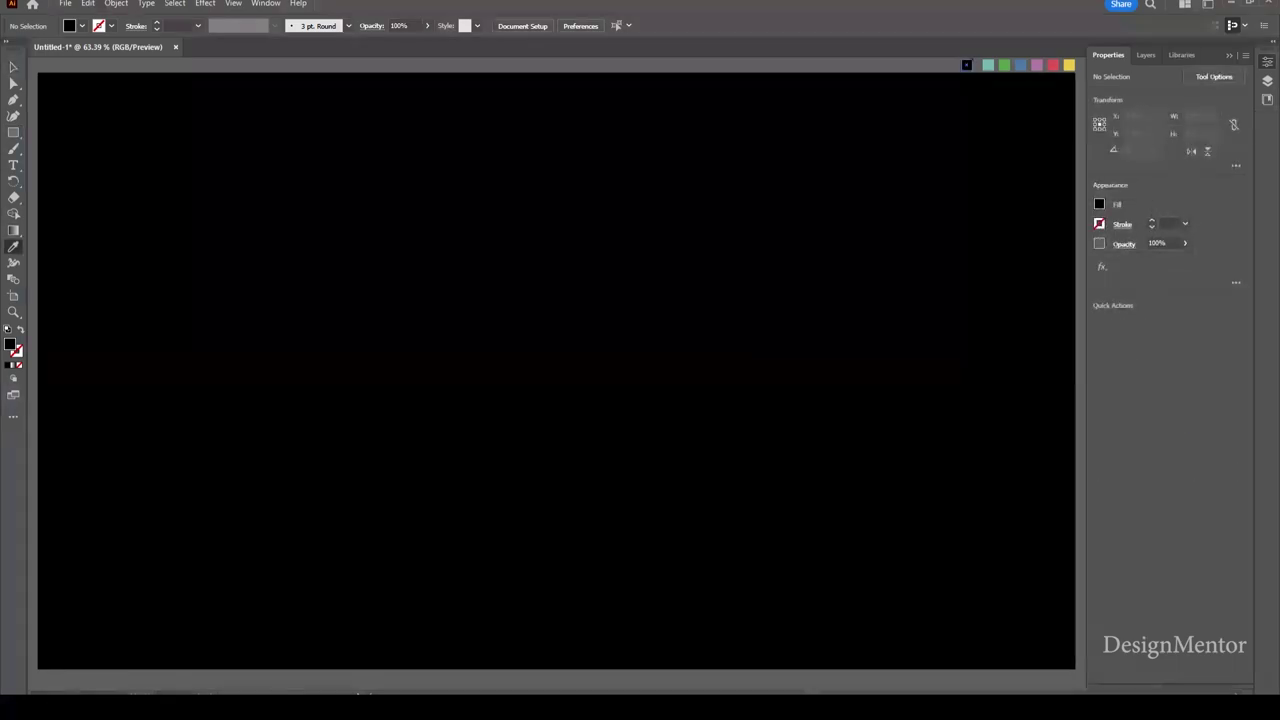
{"action": "left_click", "coordinate": [988, 65]}
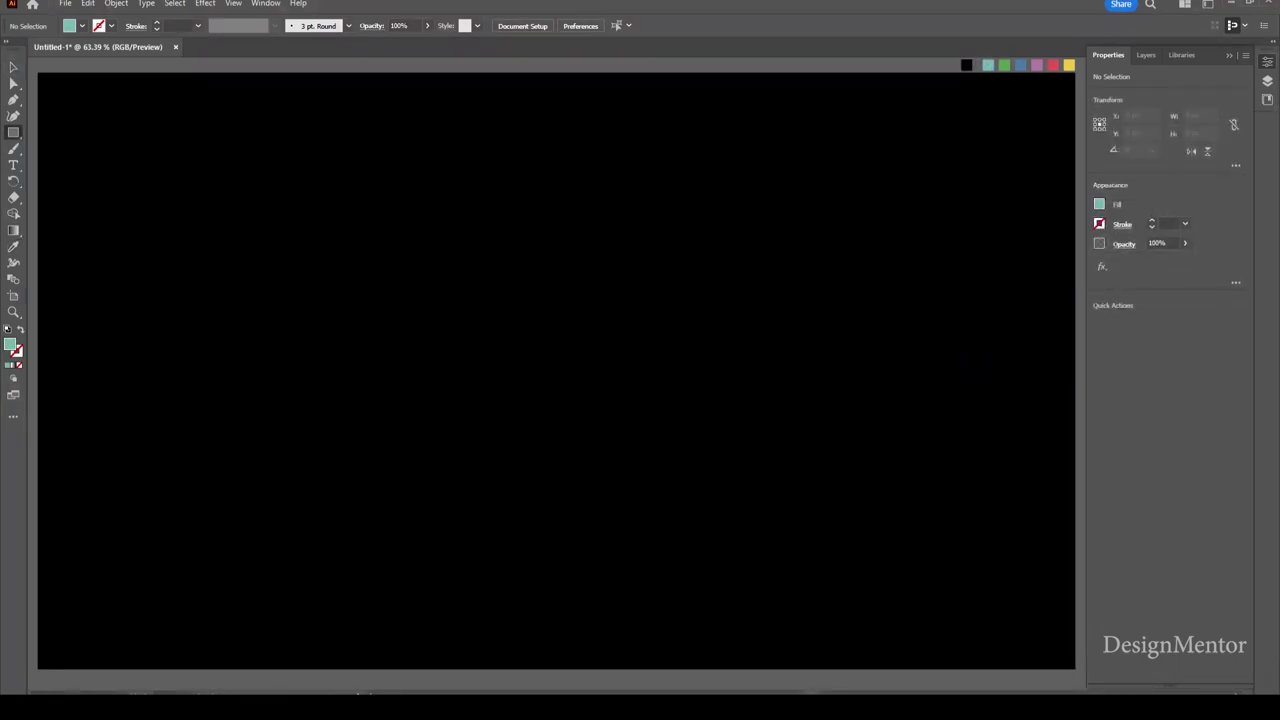
{"action": "left_click_drag", "start_coordinate": [13, 132], "coordinate": [60, 148]}
{"action": "left_click", "coordinate": [556, 370]}
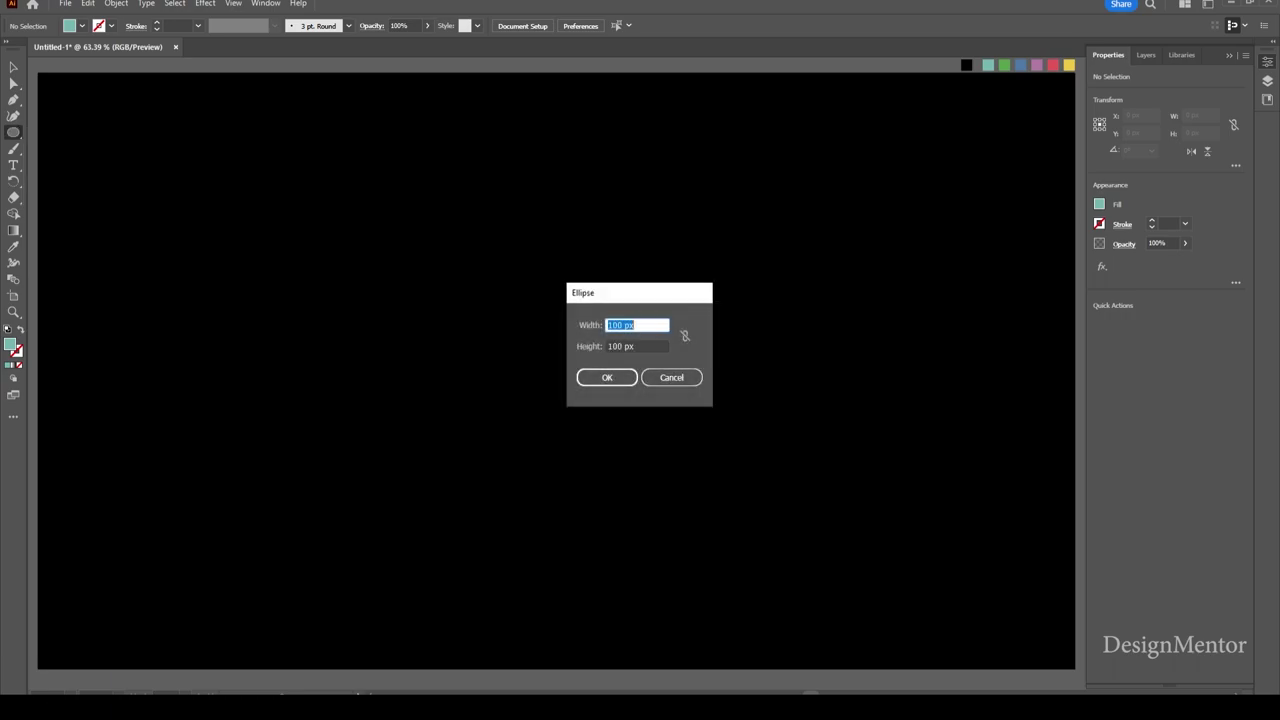
{"action": "type", "text": "1000"}
{"action": "key", "text": "Tab"}
{"action": "type", "text": "1"}
{"action": "key", "text": "Return"}
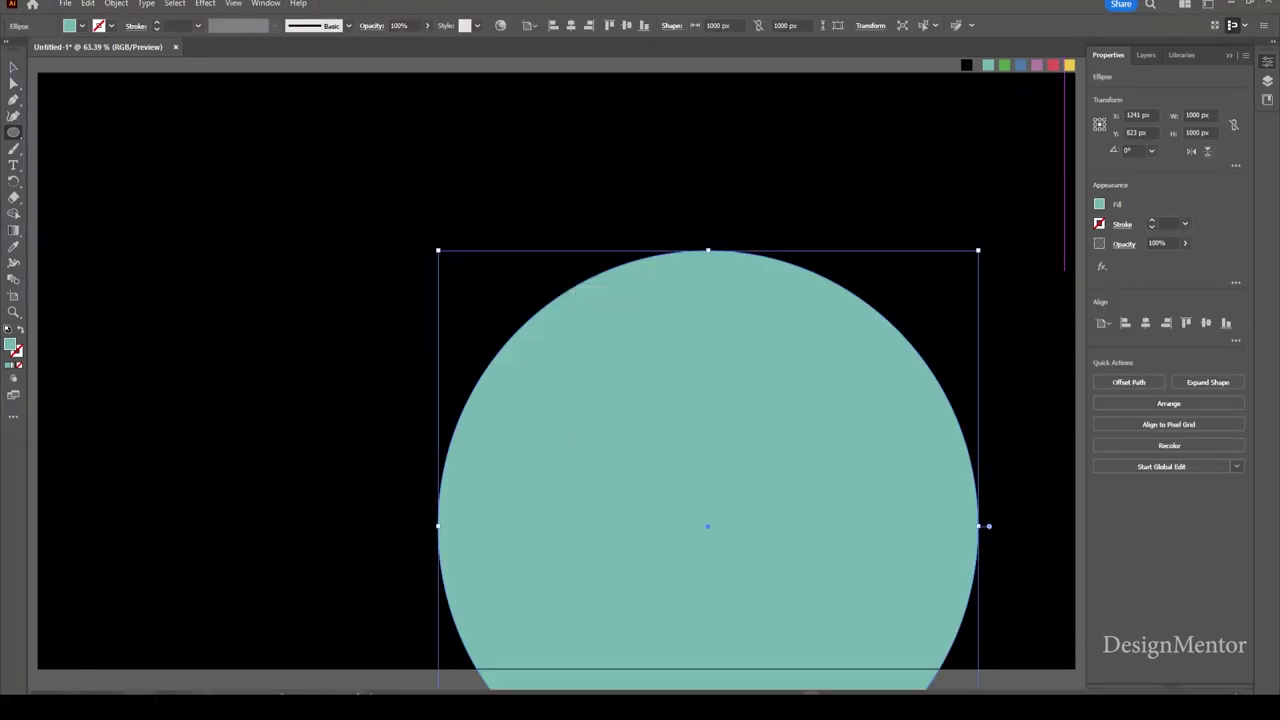
{"action": "left_click", "coordinate": [1206, 322]}
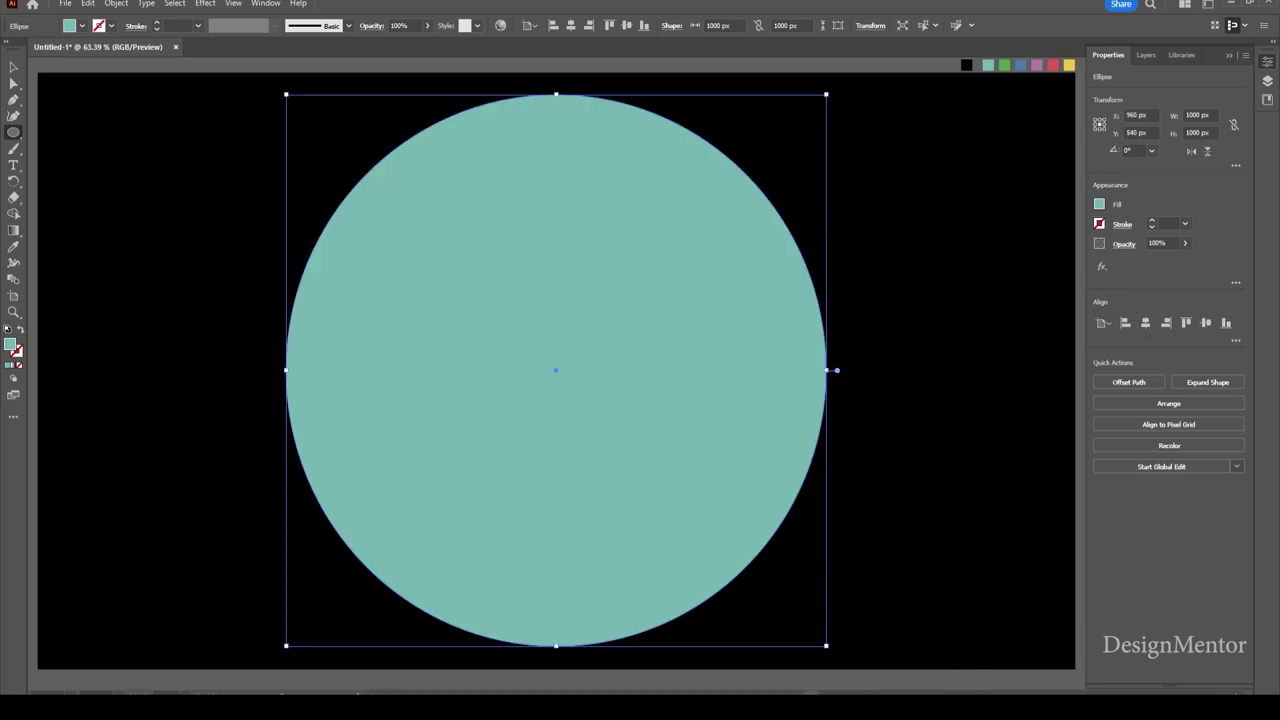
{"action": "key", "text": "v"}
{"action": "key", "text": "ctrl+shift+a"}
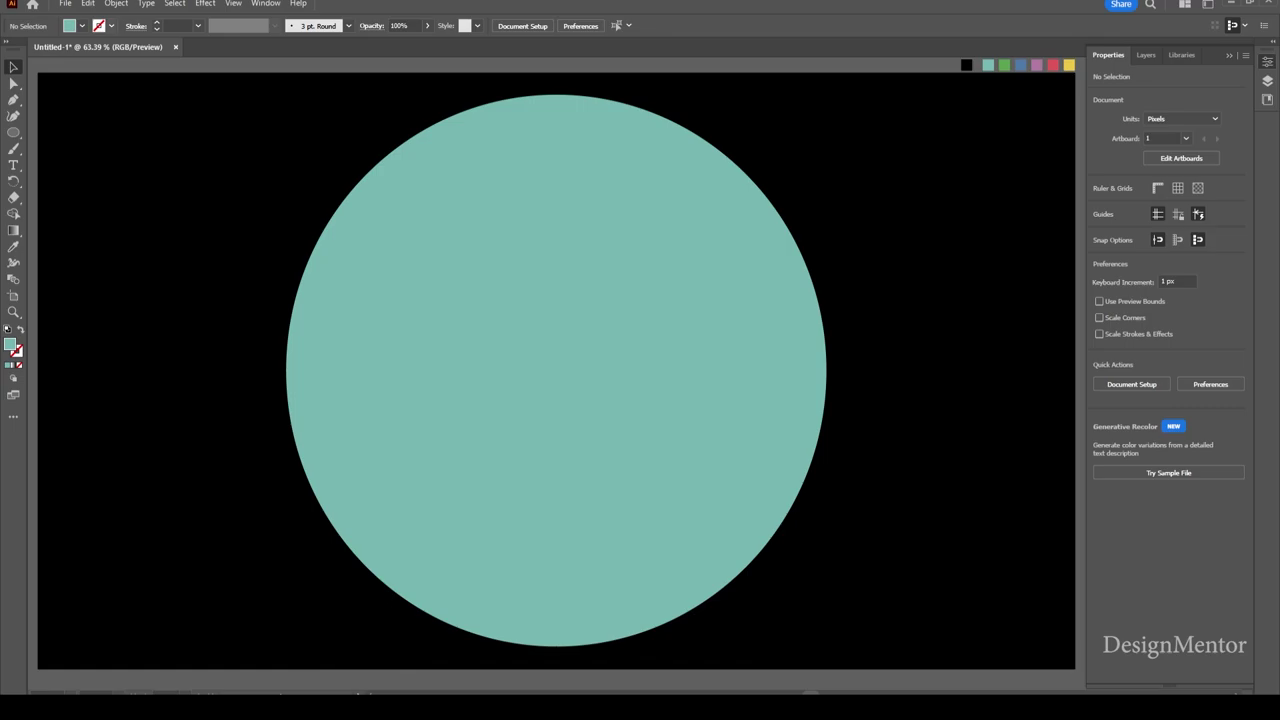
{"action": "left_click", "coordinate": [111, 25]}
Step: Set the stroke to black and the fill to None
{"action": "left_click", "coordinate": [36, 47]}
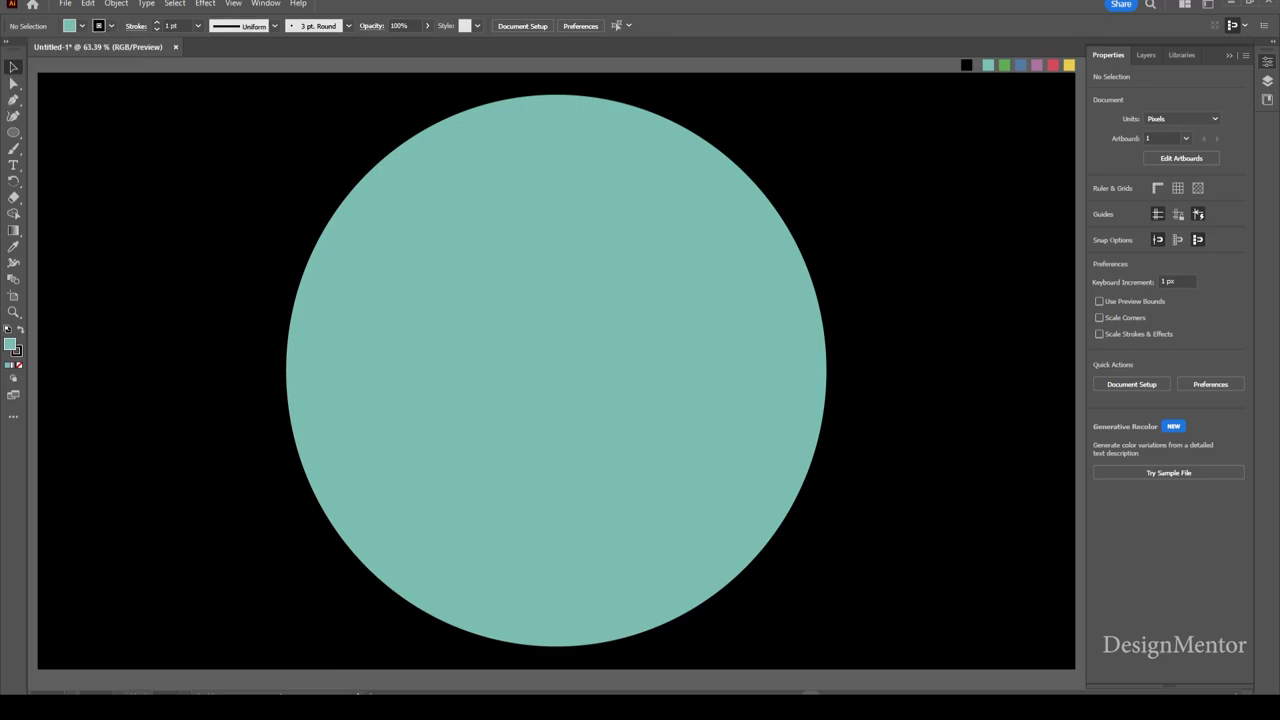
{"action": "left_click", "coordinate": [111, 25]}
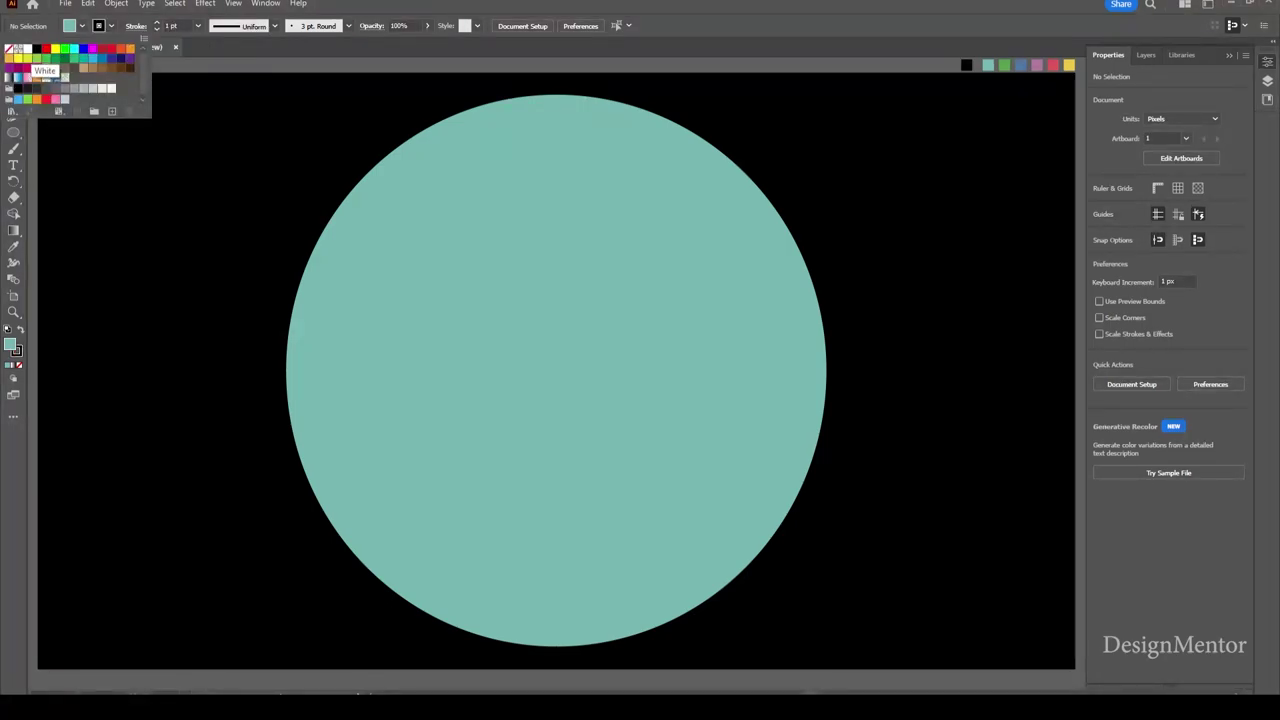
{"action": "left_click", "coordinate": [9, 48]}
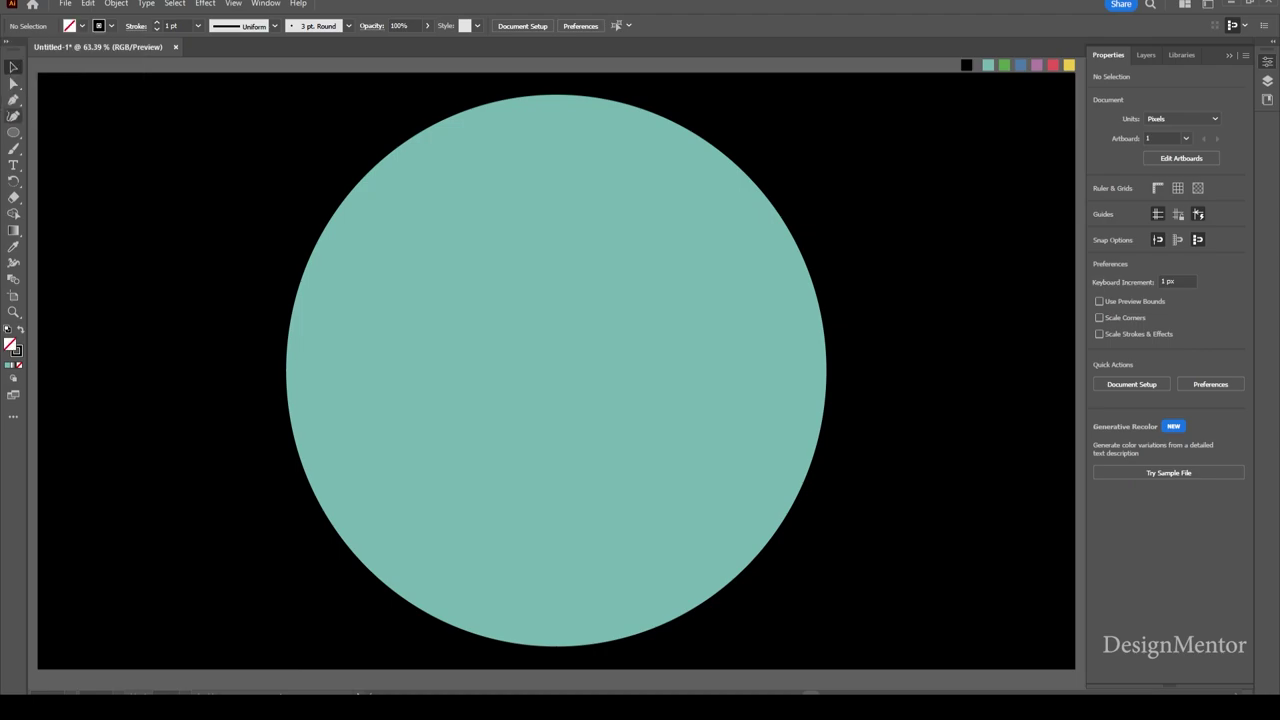
Step: Draw an 850×850 px outlined circle centred on the artboard
{"action": "left_click", "coordinate": [13, 132]}
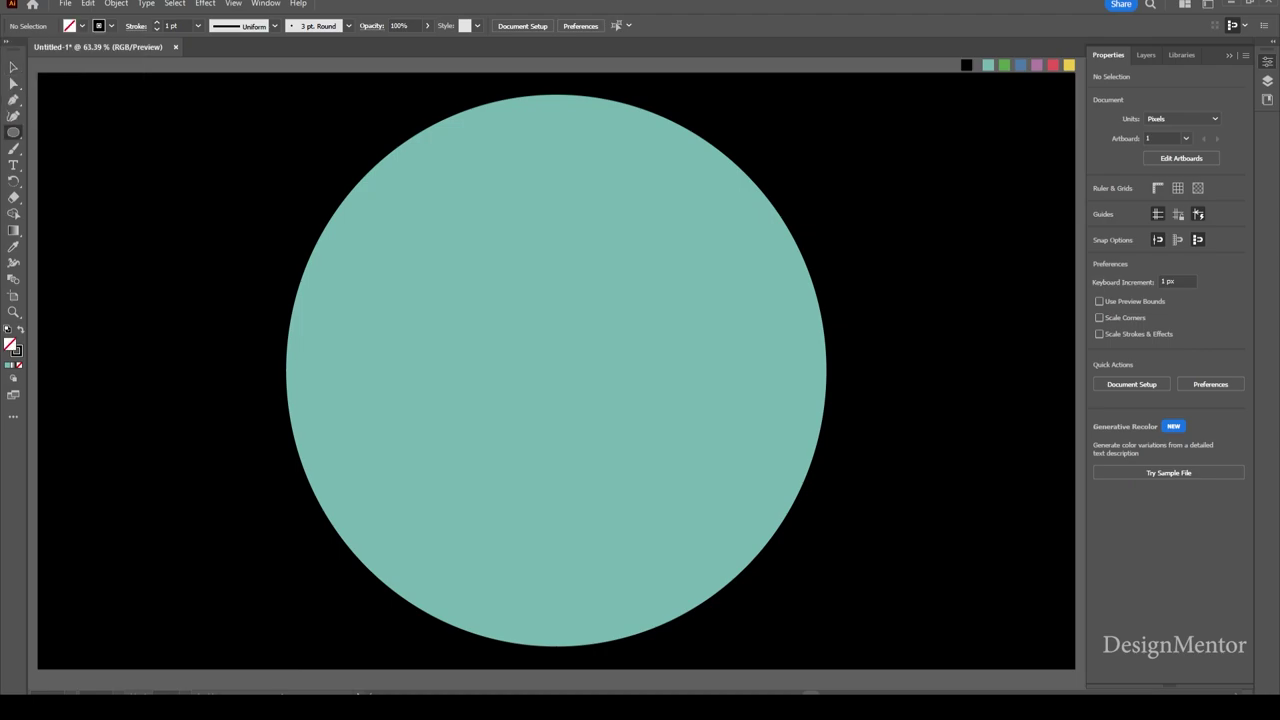
{"action": "left_click", "coordinate": [555, 366]}
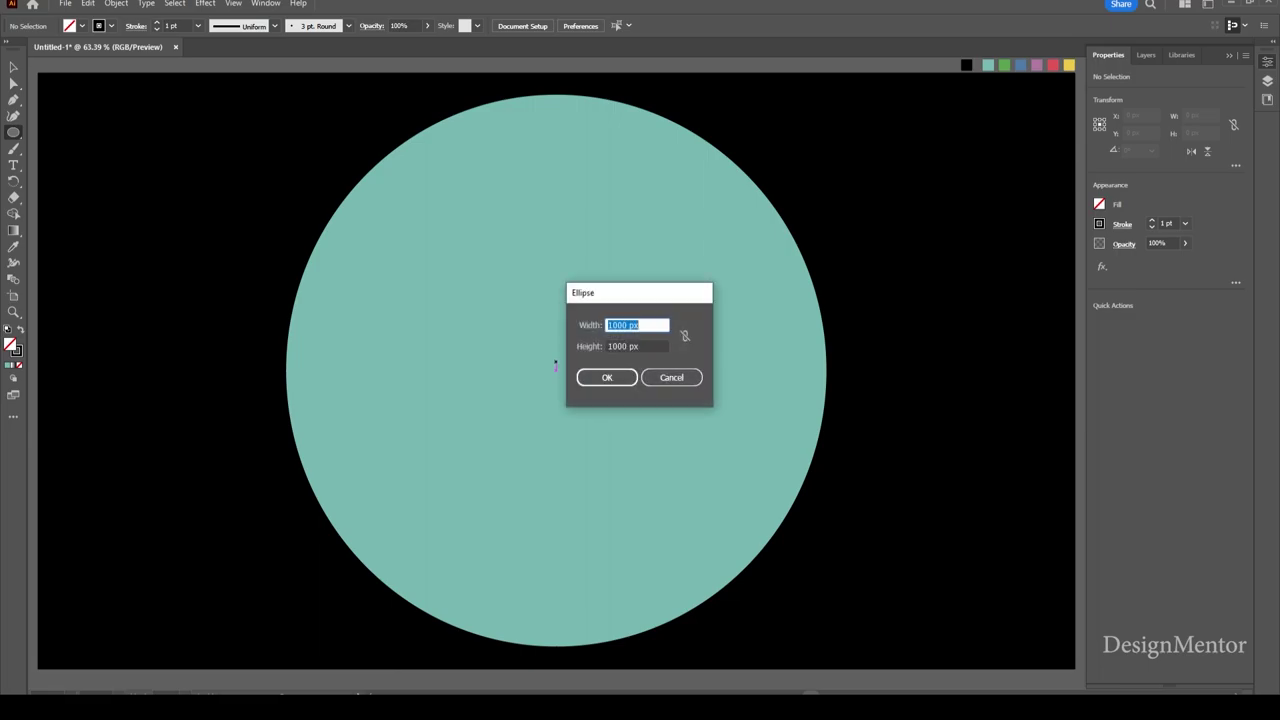
{"action": "type", "text": "850"}
{"action": "key", "text": "Tab"}
{"action": "type", "text": "8"}
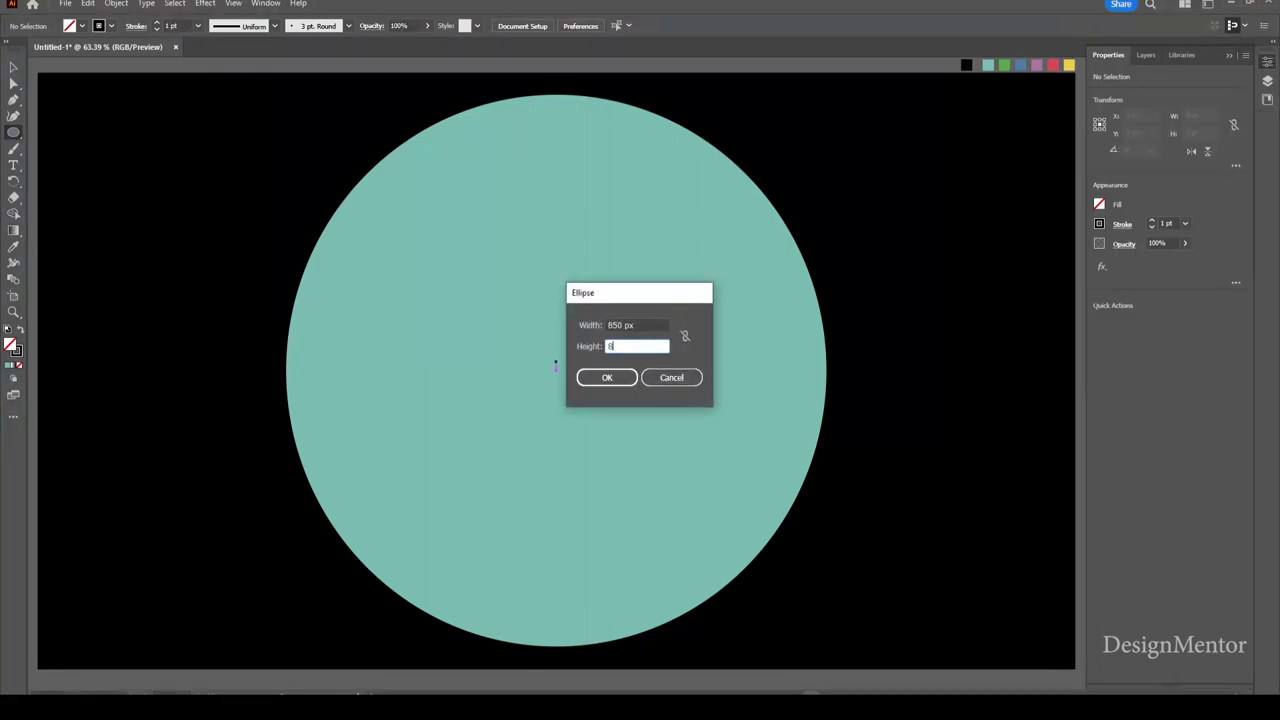
{"action": "key", "text": "Return"}
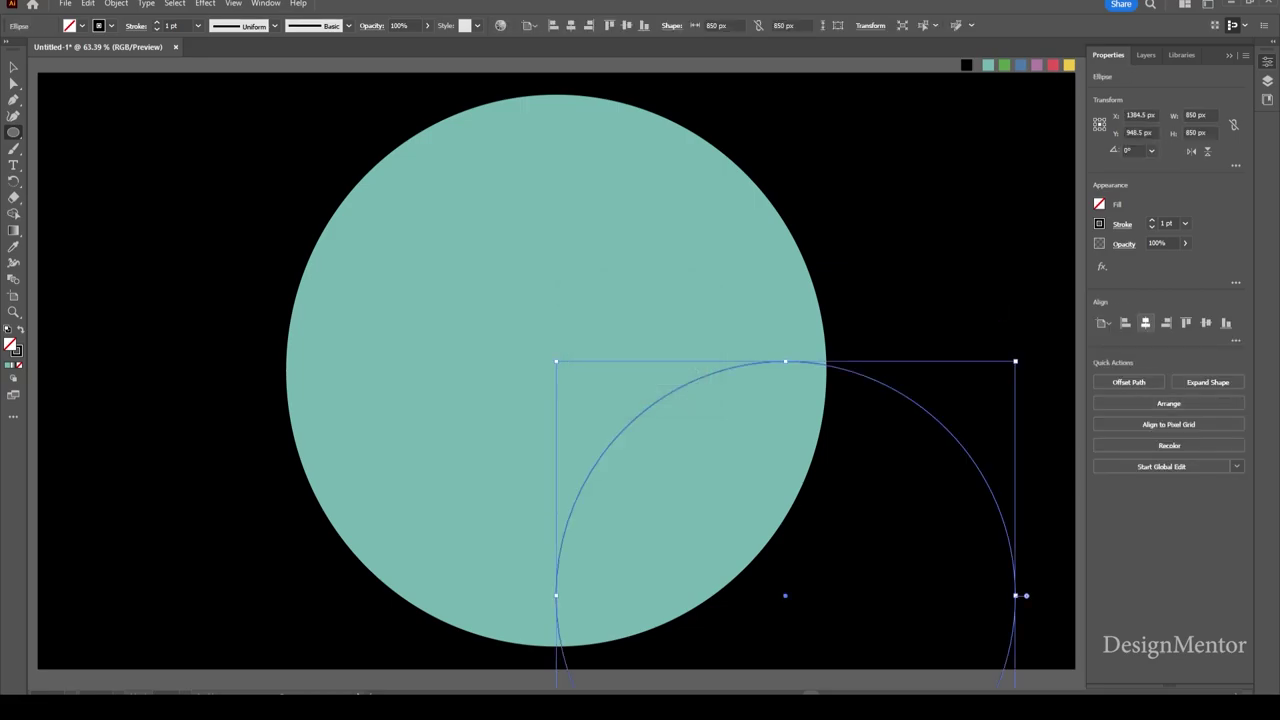
{"action": "left_click", "coordinate": [1145, 322]}
{"action": "left_click", "coordinate": [1206, 322]}
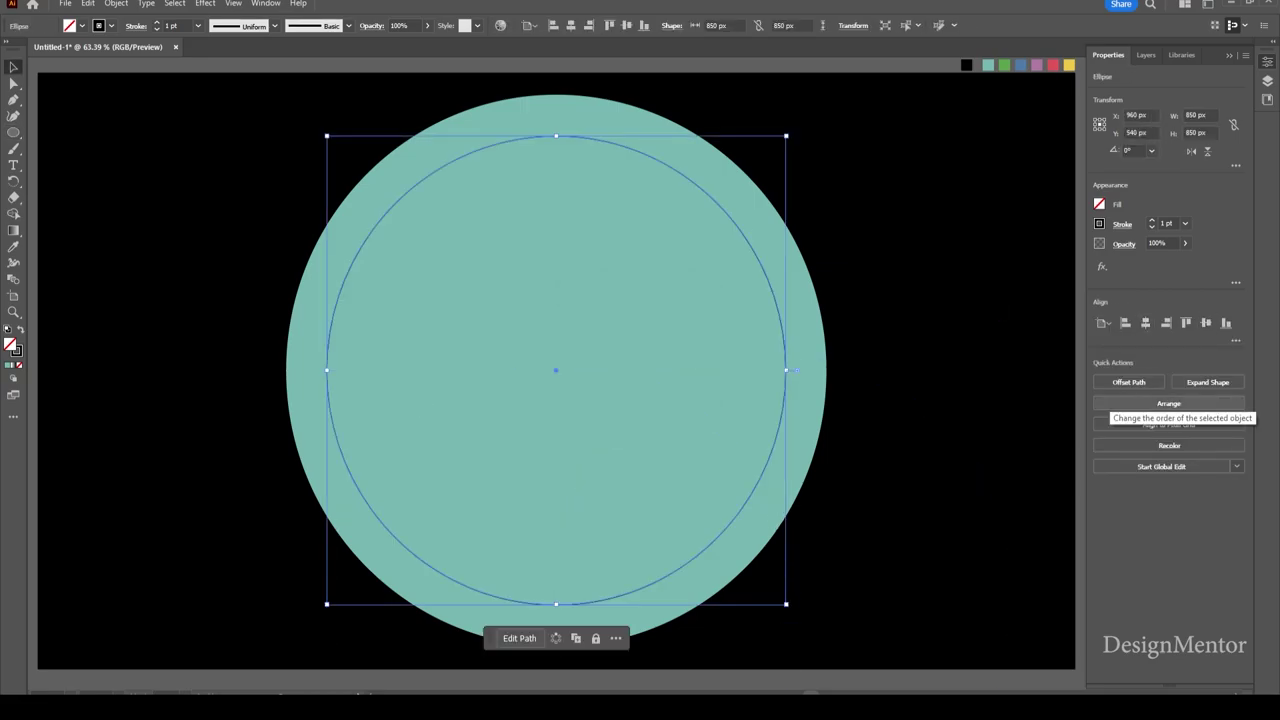
{"action": "key", "text": "ctrl+shift+a"}
Step: Add a 700×700 px outlined circle centred on the artboard
{"action": "key", "text": "v"}
{"action": "key", "text": "l"}
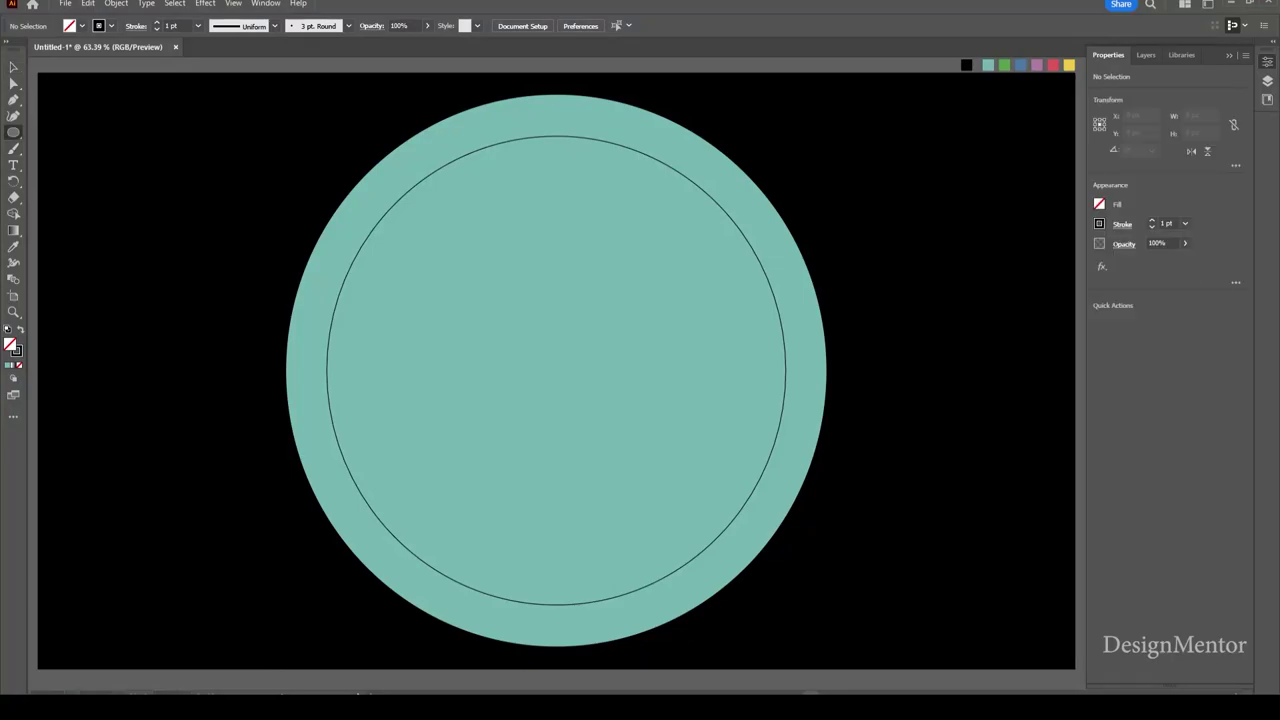
{"action": "left_click", "coordinate": [557, 370]}
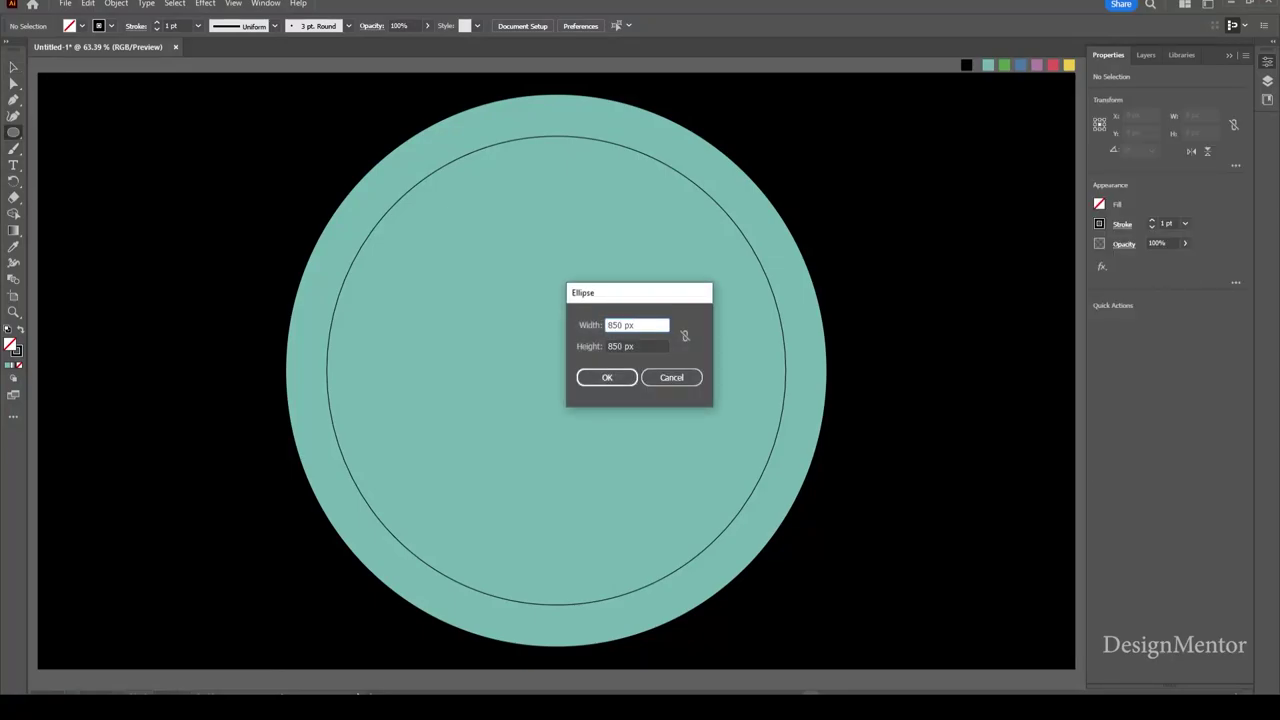
{"action": "type", "text": "700"}
{"action": "key", "text": "Tab"}
{"action": "type", "text": "70"}
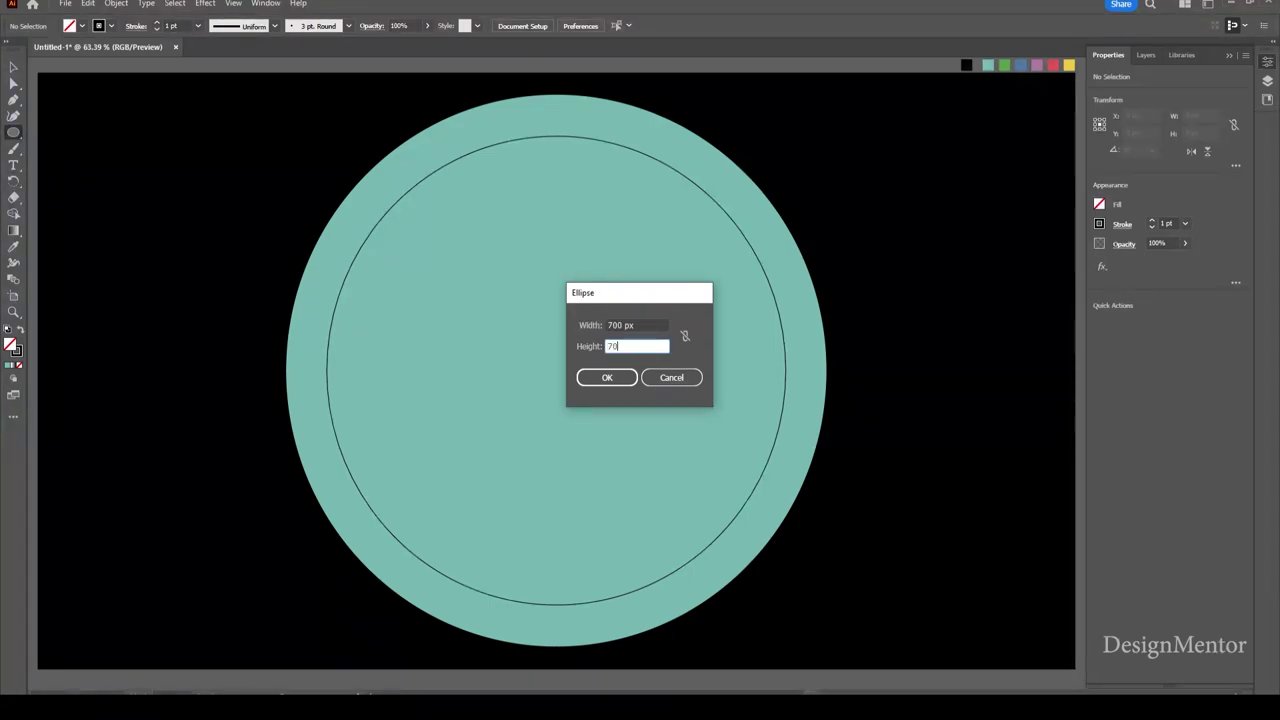
{"action": "type", "text": "0"}
{"action": "key", "text": "Return"}
{"action": "left_click", "coordinate": [1145, 322]}
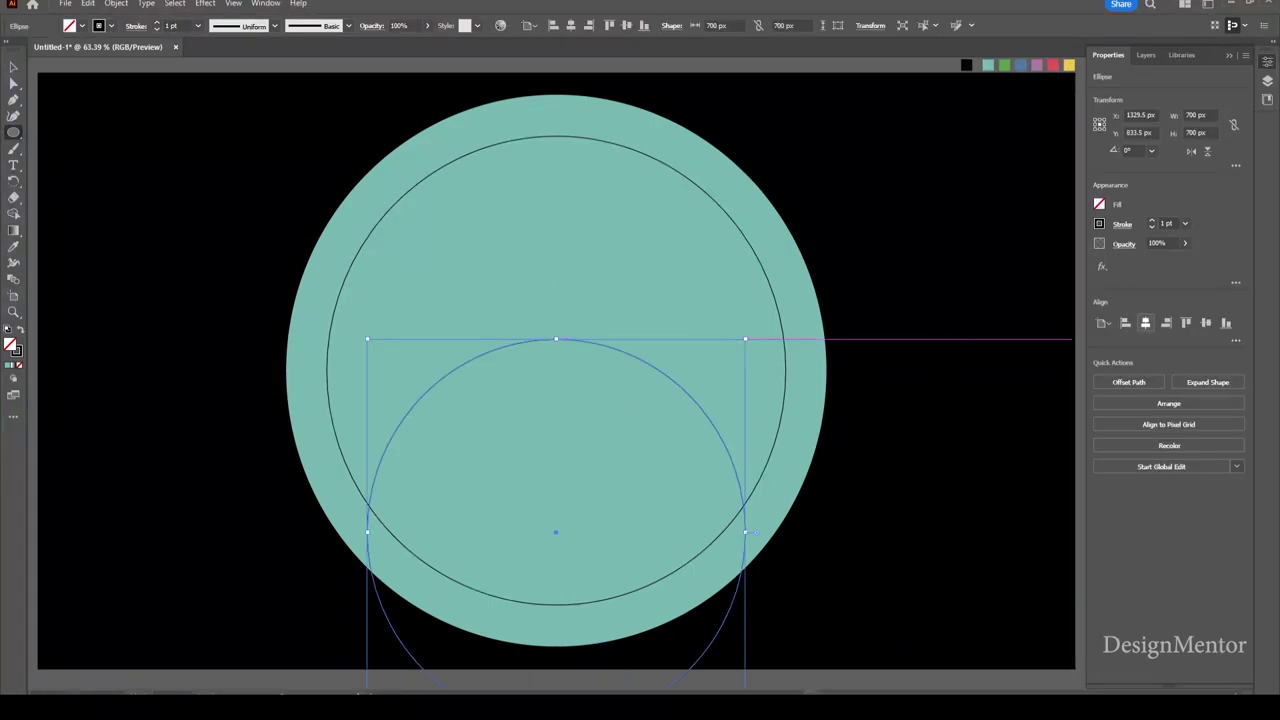
{"action": "left_click", "coordinate": [1206, 322]}
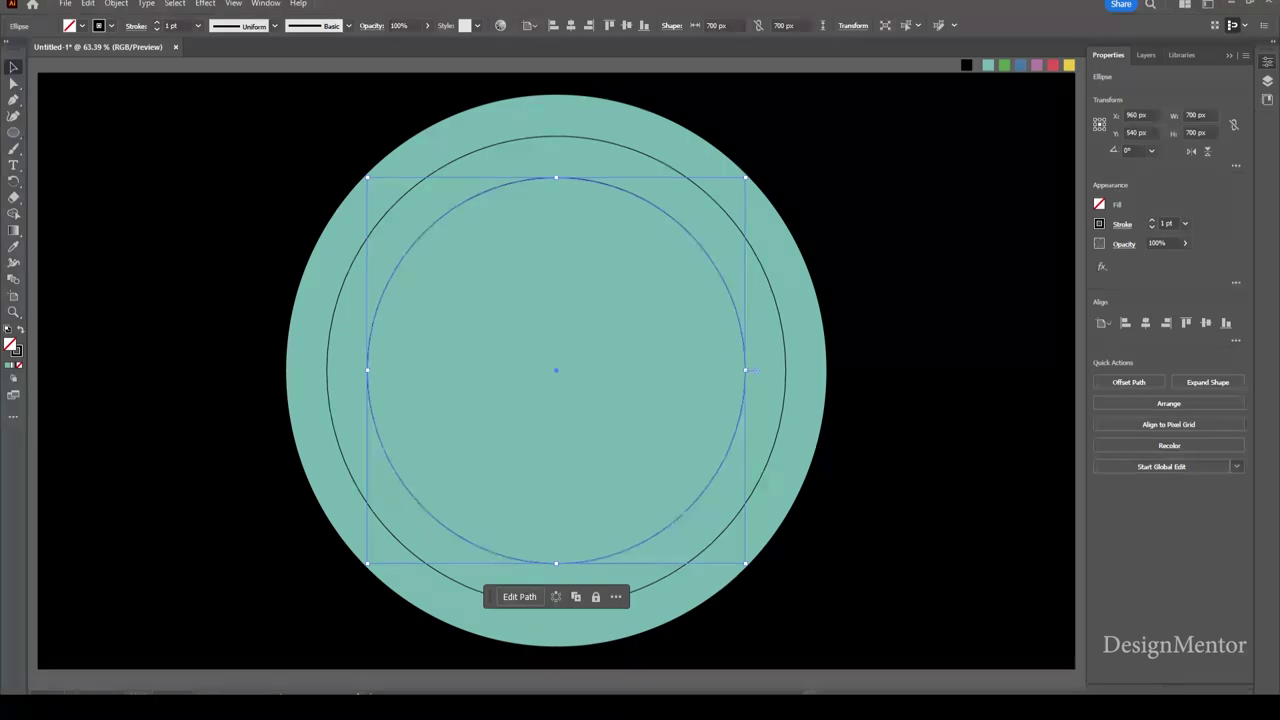
{"action": "key", "text": "v"}
{"action": "key", "text": "ctrl+shift+a"}
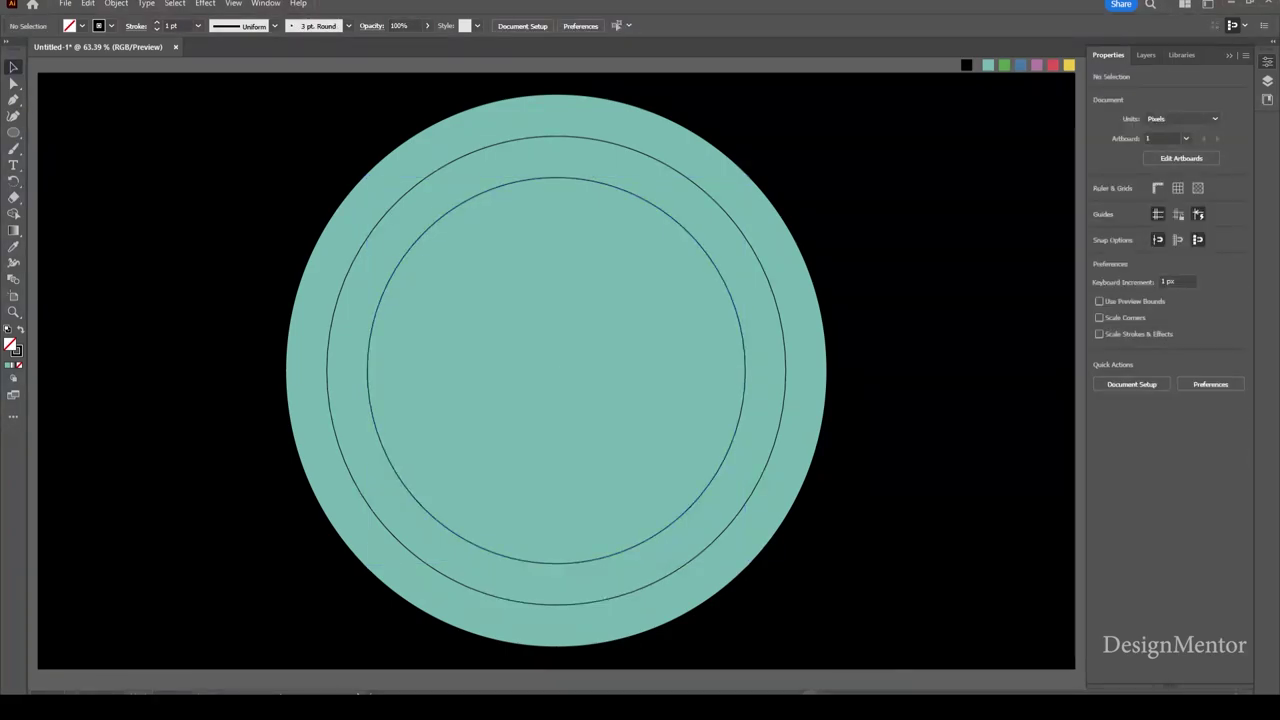
Step: Add a 550×550 px outlined circle in the centre of the rings
{"action": "key", "text": "l"}
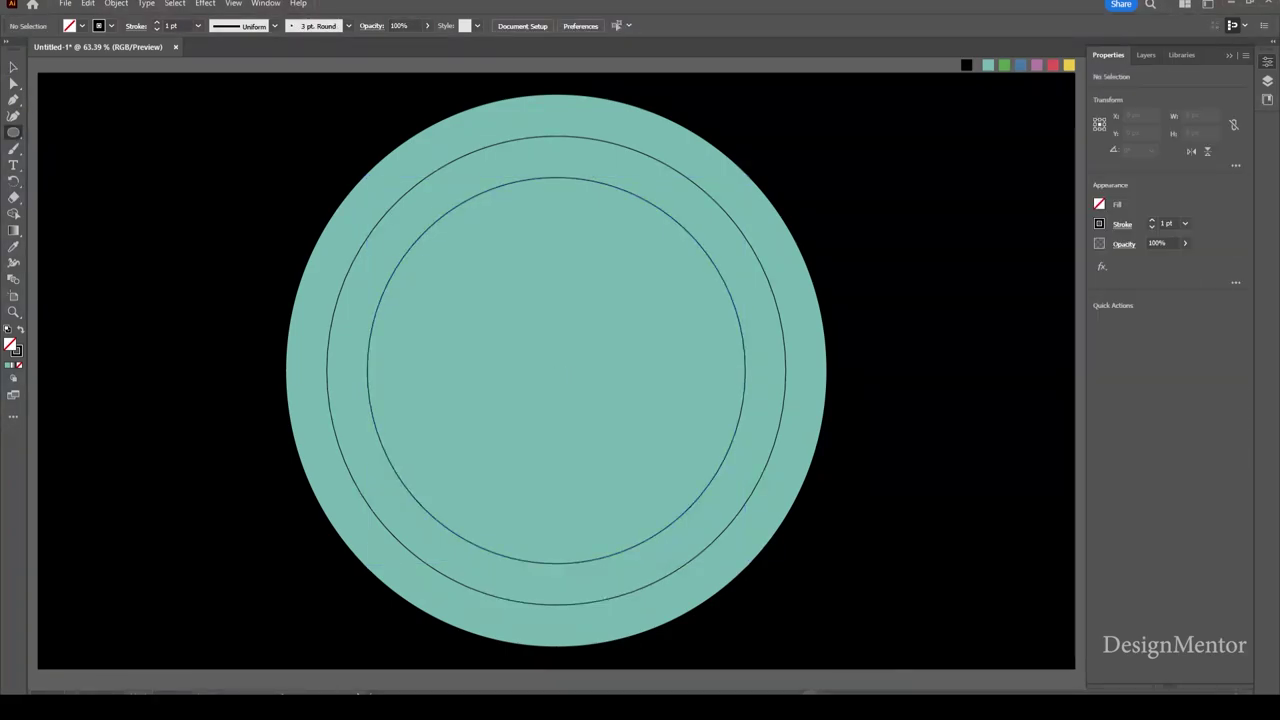
{"action": "left_click", "coordinate": [556, 370]}
{"action": "type", "text": "550"}
{"action": "key", "text": "Tab"}
{"action": "type", "text": "55"}
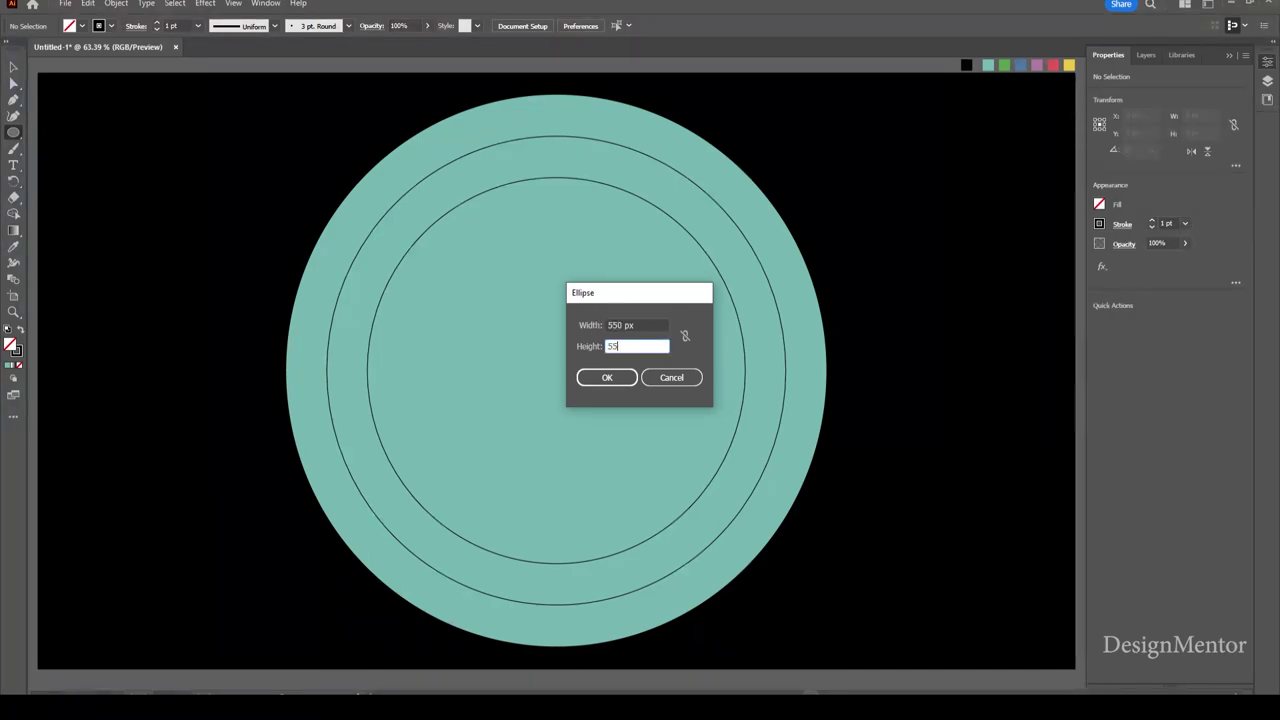
{"action": "type", "text": "0"}
{"action": "key", "text": "Return"}
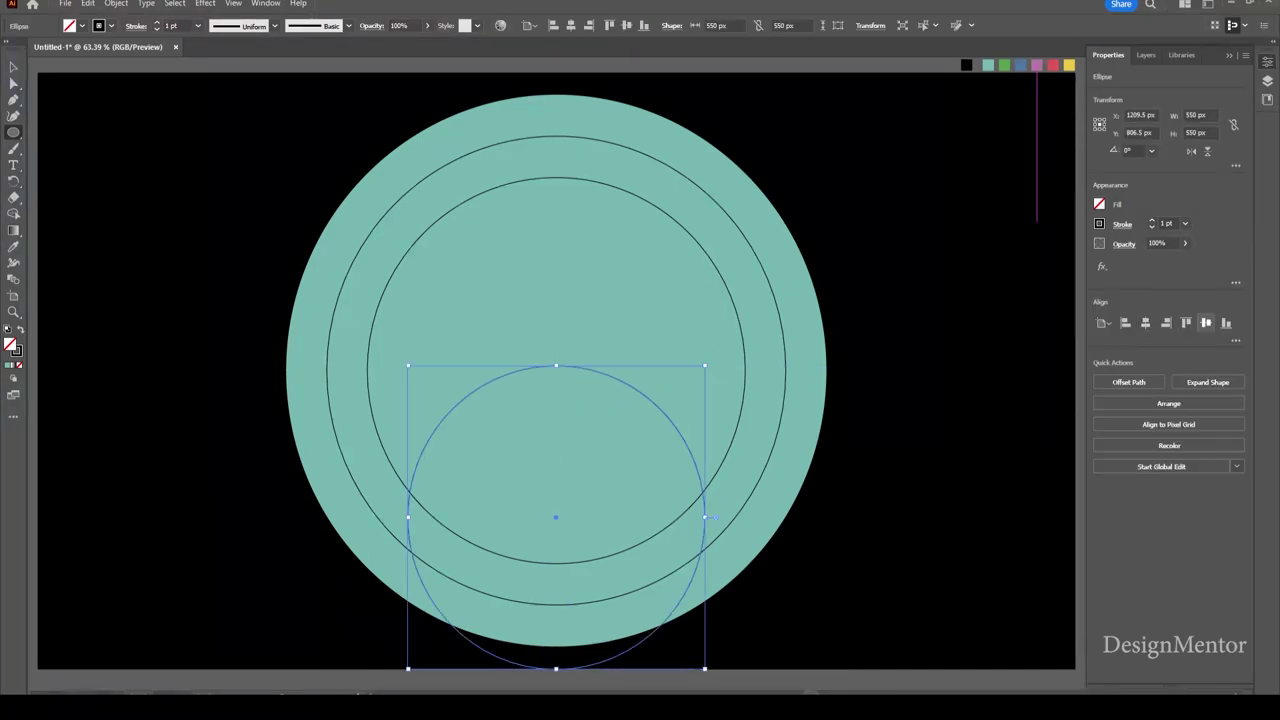
{"action": "key", "text": "v"}
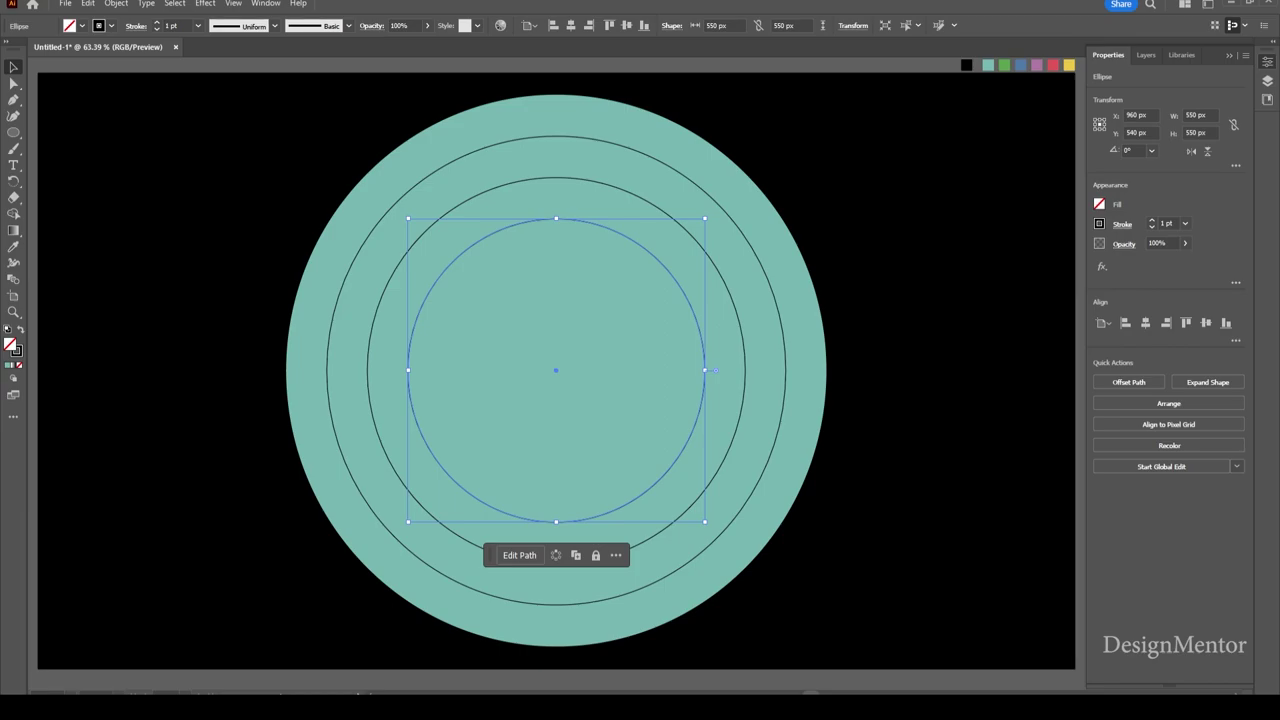
{"action": "key", "text": "ctrl+shift+a"}
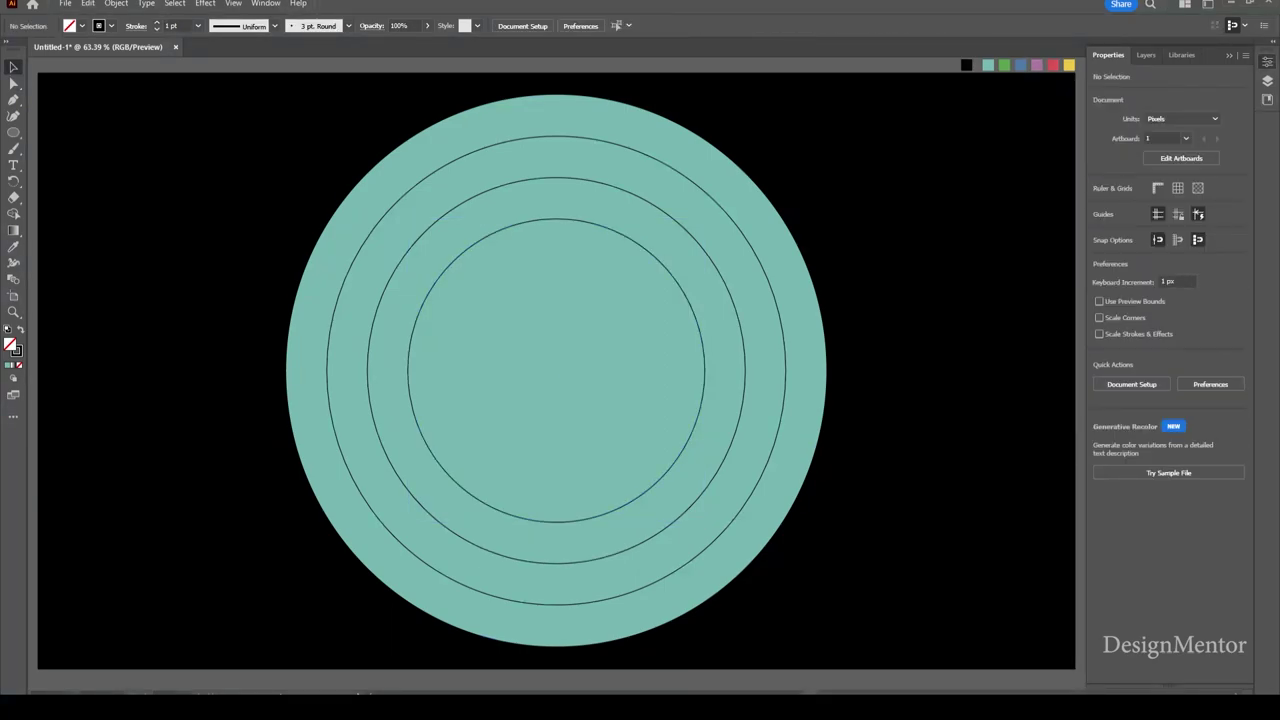
Step: Start a 400 px circle in the Ellipse size dialog
{"action": "key", "text": "l"}
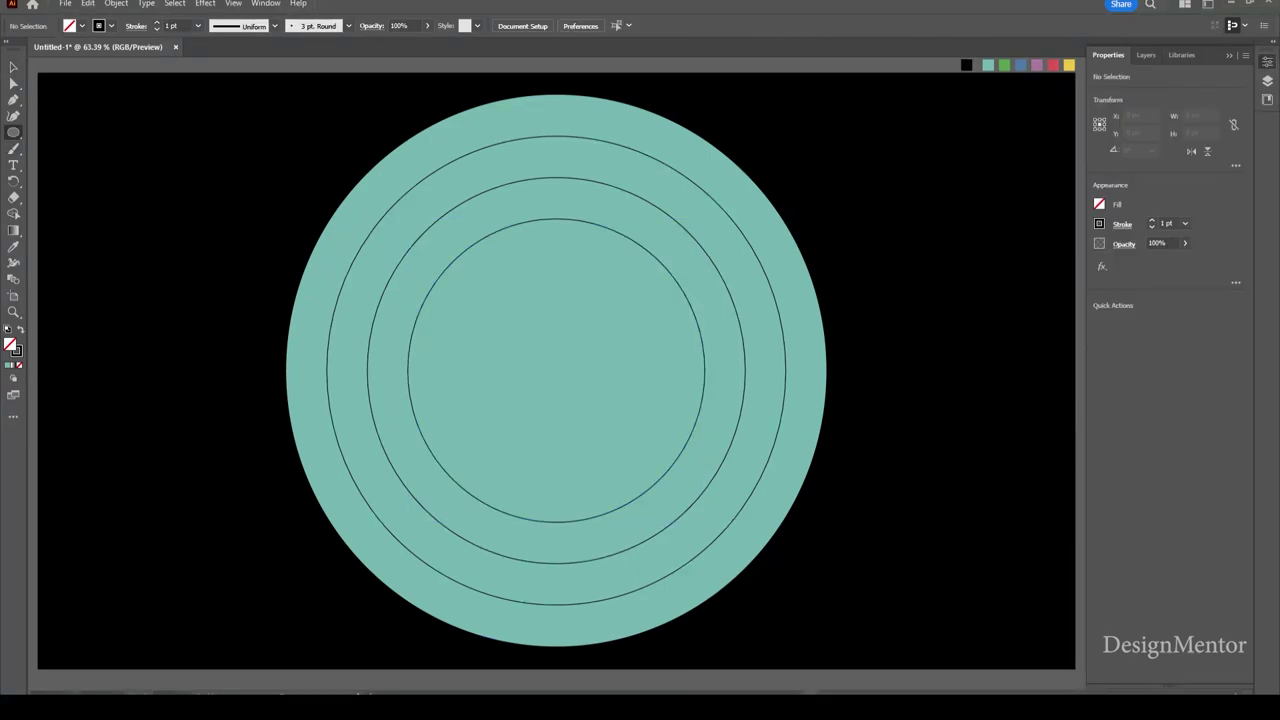
{"action": "left_click", "coordinate": [556, 370], "text": "alt"}
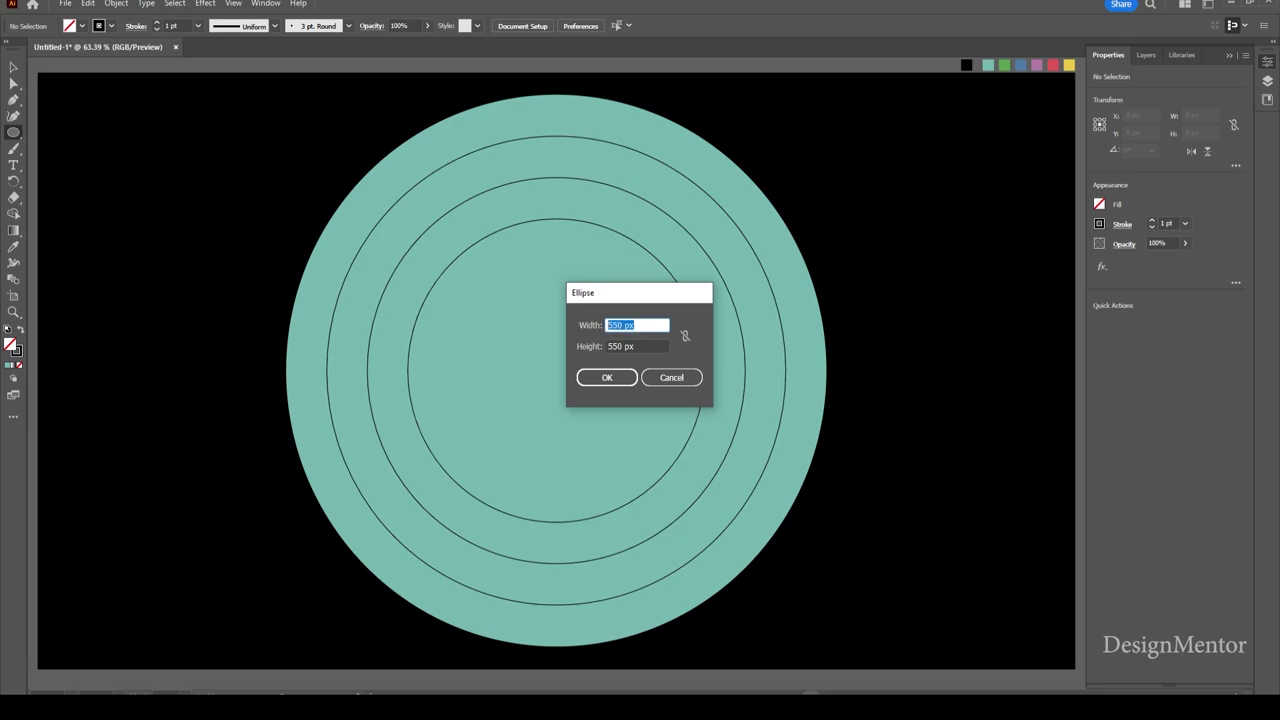
{"action": "type", "text": "400"}
{"action": "key", "text": "Tab"}
Step: Create the 400×400 px circle and centre it on the artboard
{"action": "type", "text": "400"}
{"action": "key", "text": "Return"}
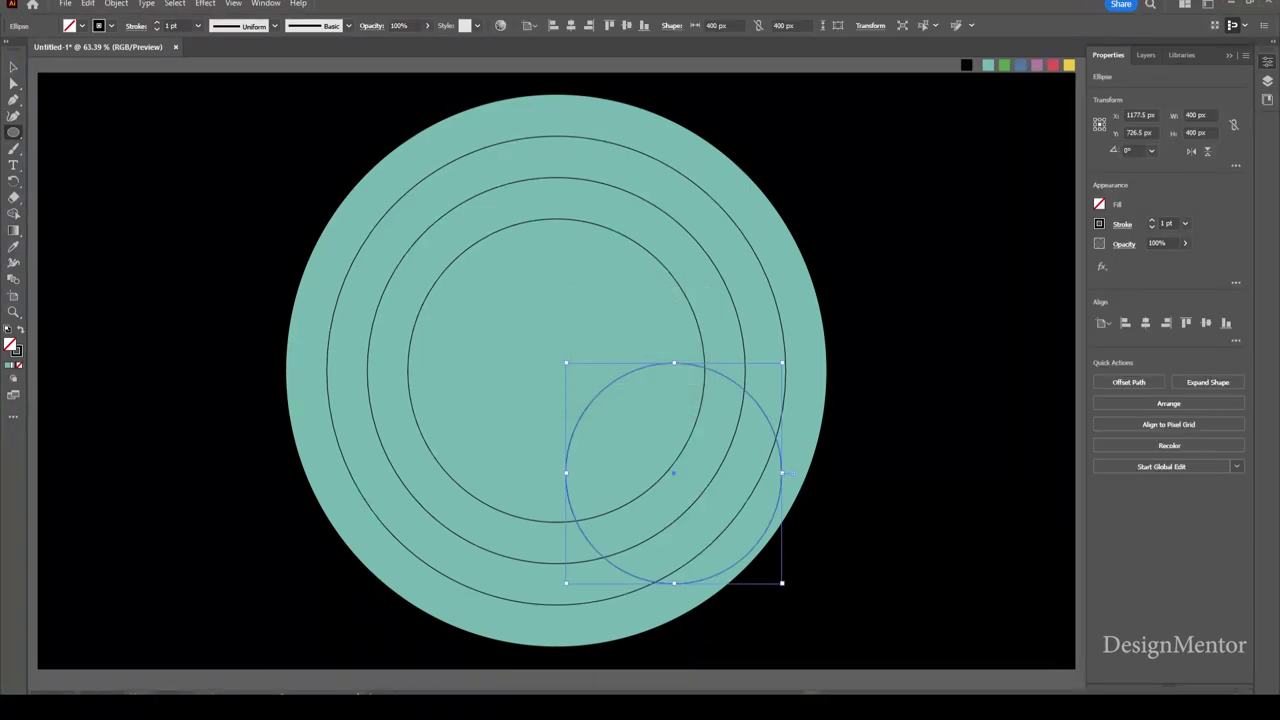
{"action": "left_click", "coordinate": [1145, 322]}
{"action": "left_click", "coordinate": [1206, 322]}
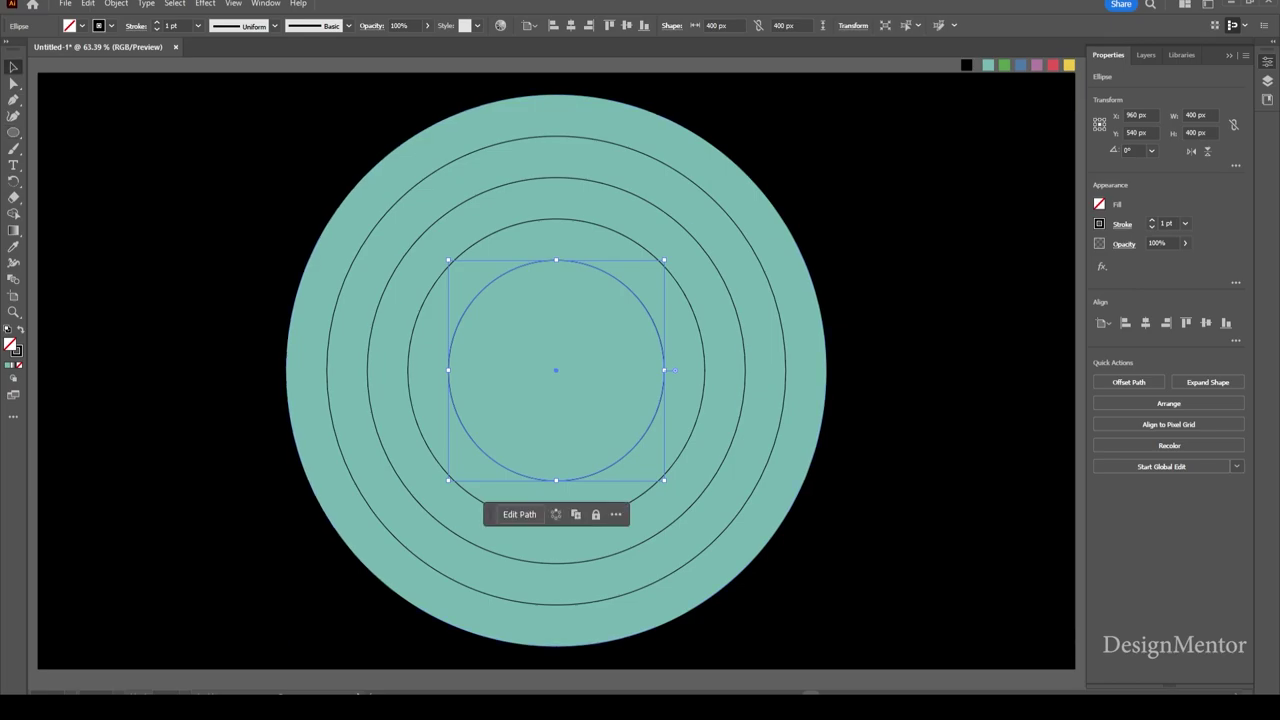
{"action": "key", "text": "ctrl+shift+a"}
Step: Add a 250 px circle and move it to the rings' centre
{"action": "left_click", "coordinate": [557, 370]}
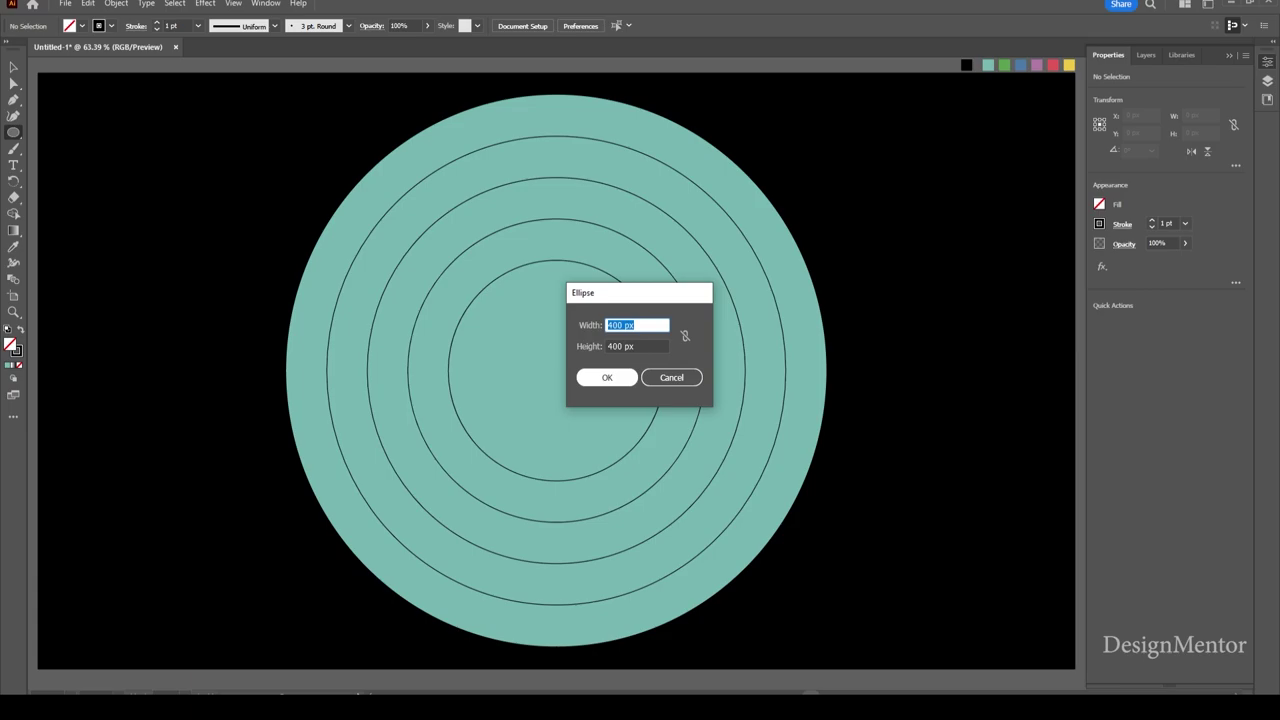
{"action": "type", "text": "250"}
{"action": "key", "text": "Tab"}
{"action": "type", "text": "2"}
{"action": "key", "text": "Return"}
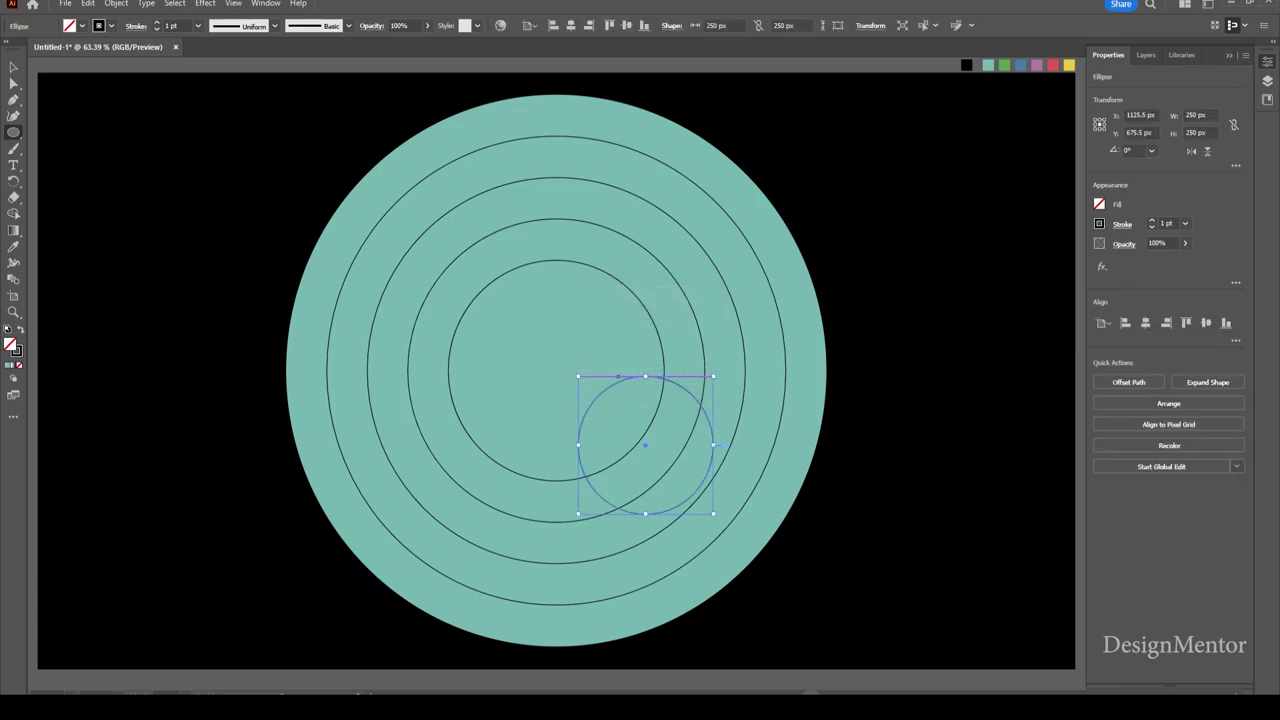
{"action": "mouse_move", "coordinate": [702, 445]}
{"action": "left_mouse_down"}
{"action": "mouse_move", "coordinate": [634, 446]}
{"action": "mouse_move", "coordinate": [631, 370]}
{"action": "left_mouse_up"}
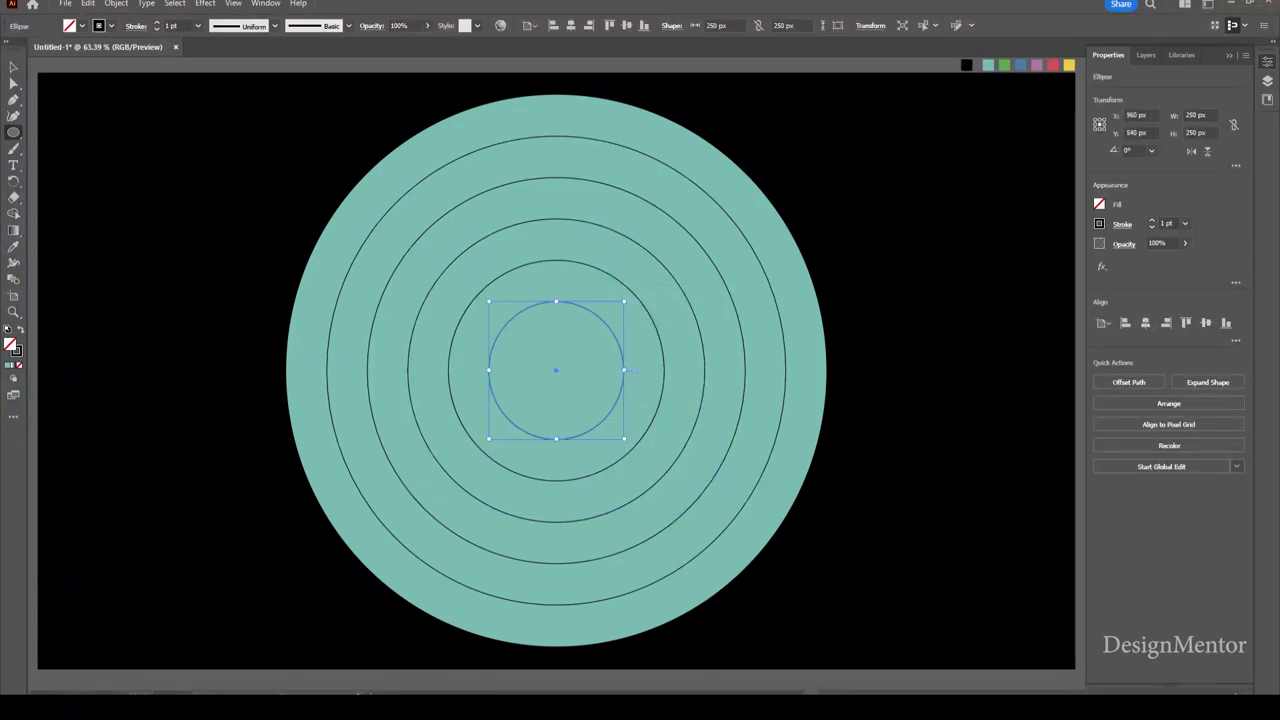
{"action": "key", "text": "v"}
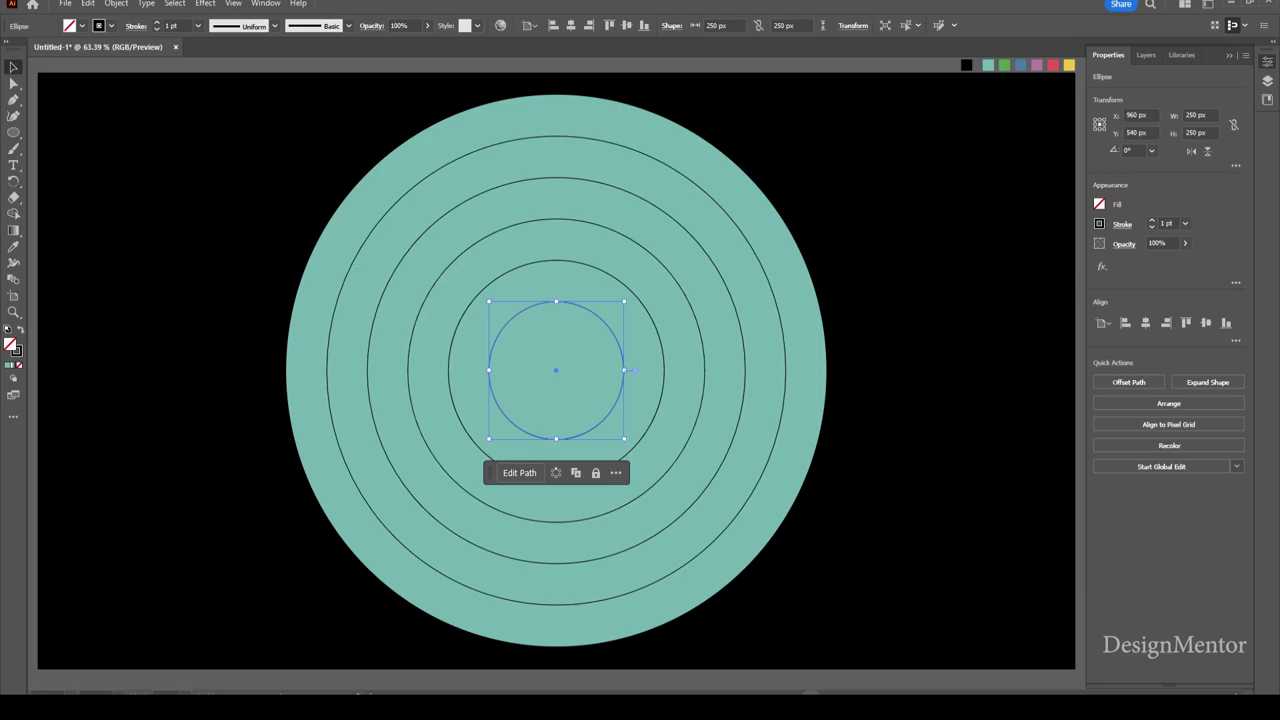
{"action": "key", "text": "ctrl+shift+a"}
Step: Add a centred 100×100 px circle, then select all the concentric circles
{"action": "key", "text": "l"}
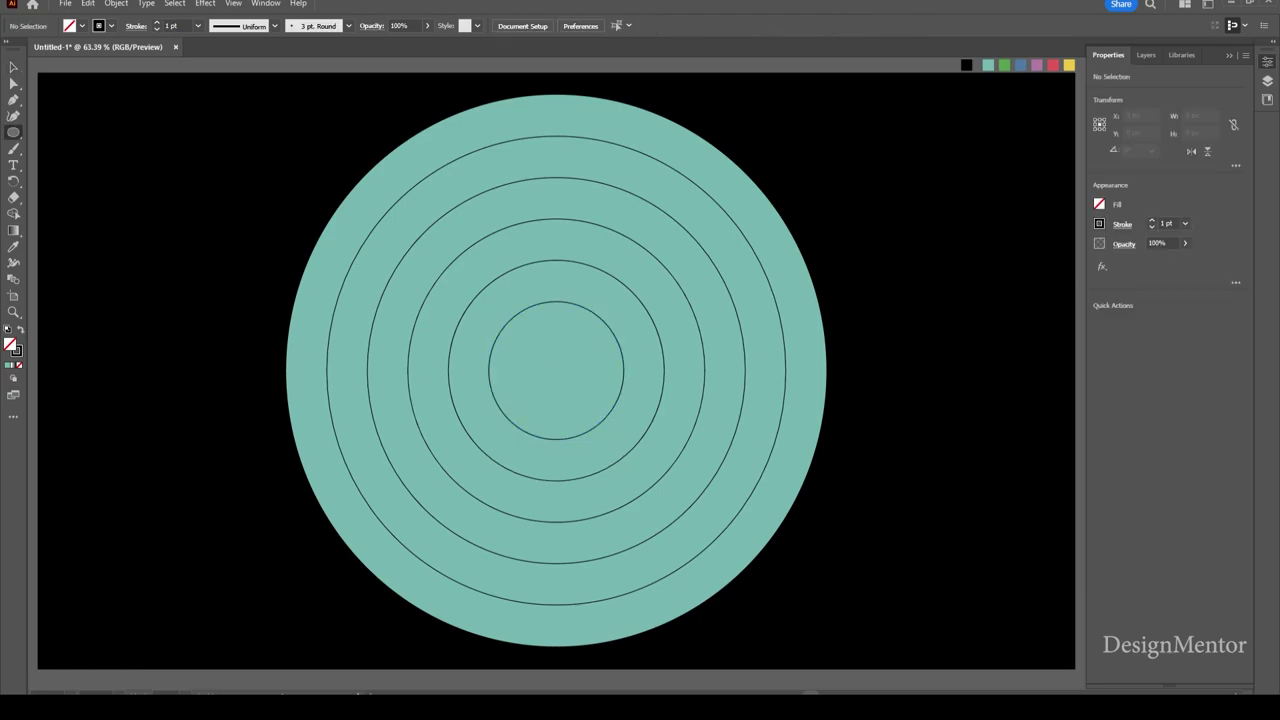
{"action": "left_click", "coordinate": [557, 370], "text": "alt"}
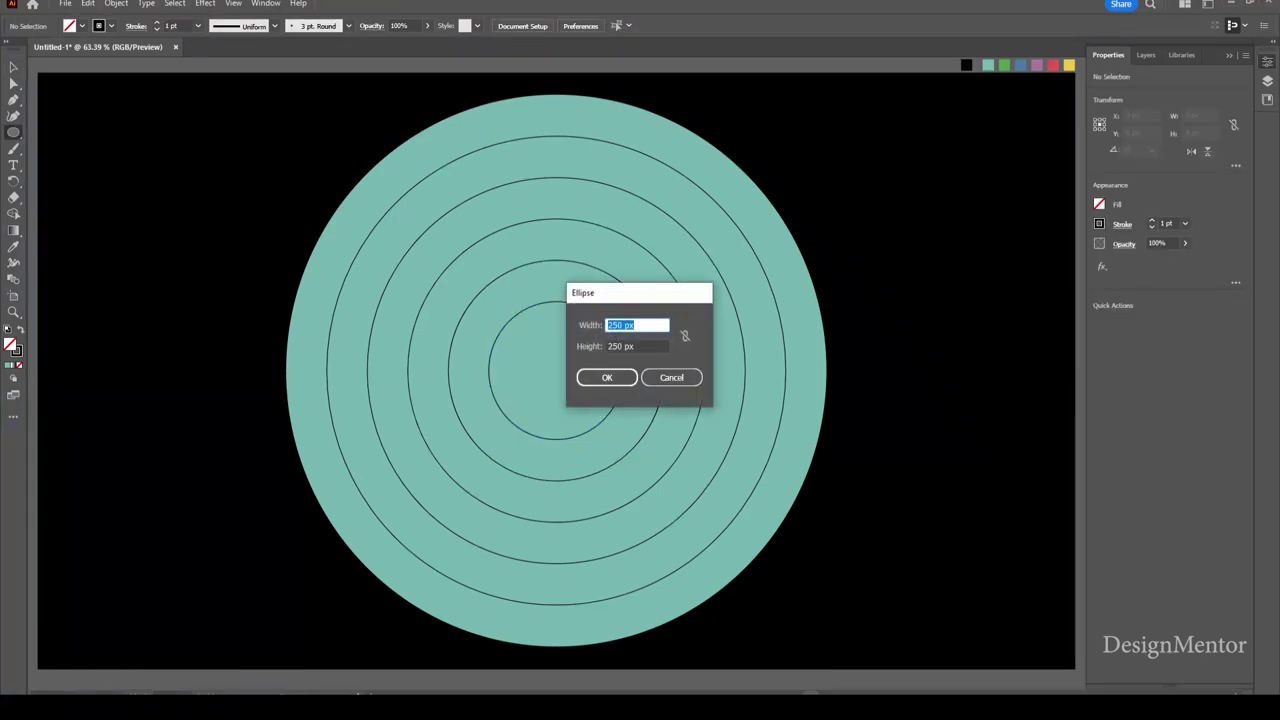
{"action": "type", "text": "100"}
{"action": "key", "text": "Tab"}
{"action": "type", "text": "100"}
{"action": "key", "text": "Return"}
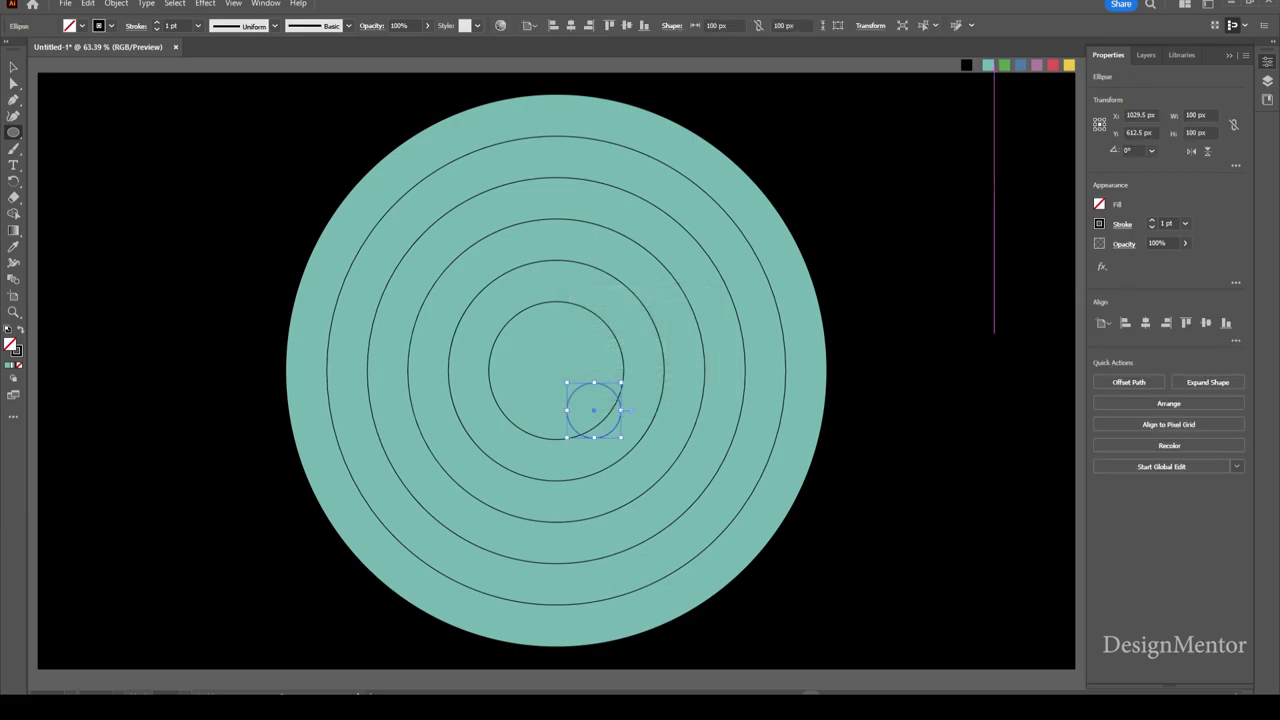
{"action": "left_click", "coordinate": [1145, 322]}
{"action": "left_click", "coordinate": [1206, 322]}
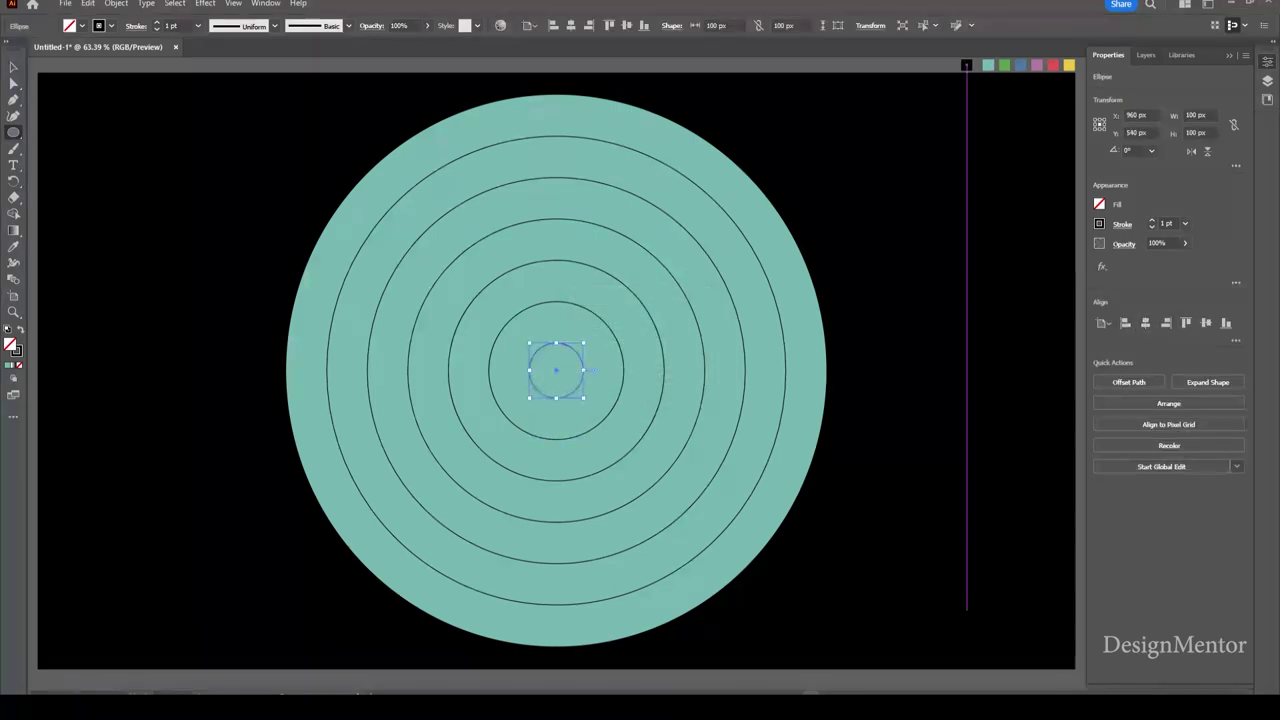
{"action": "key", "text": "v"}
{"action": "key", "text": "ctrl+shift+a"}
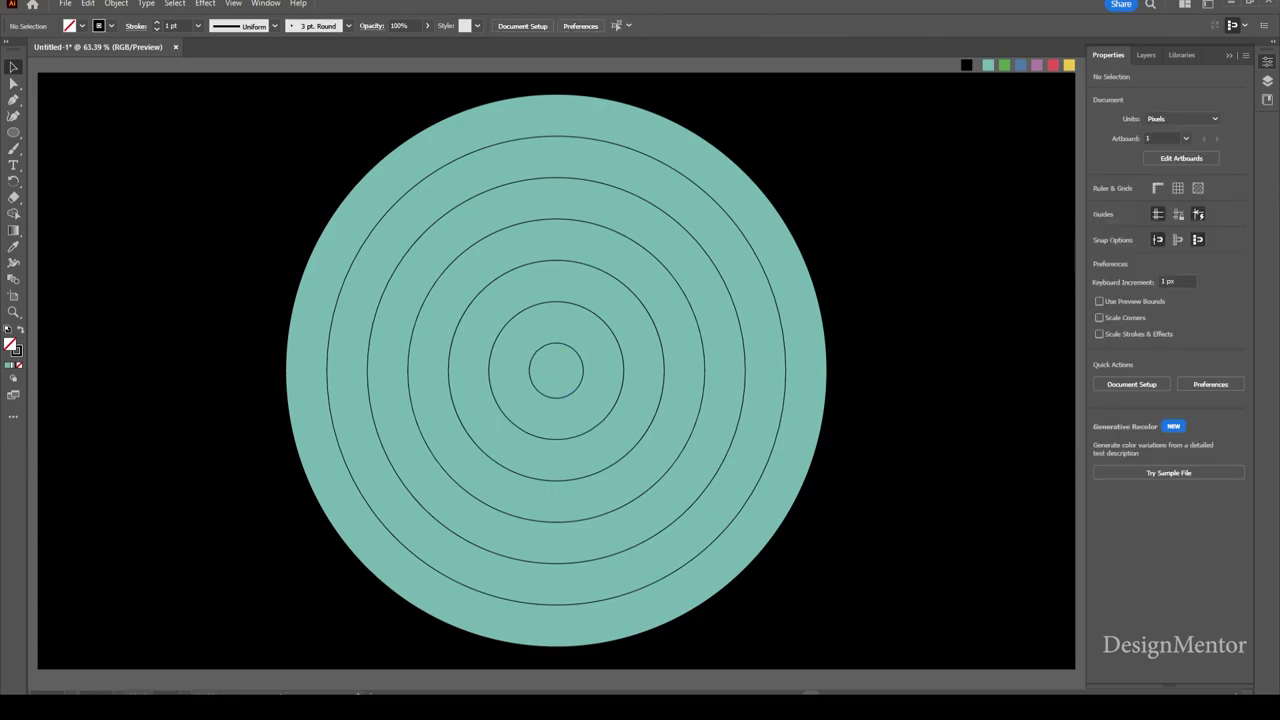
{"action": "left_click_drag", "start_coordinate": [314, 122], "coordinate": [870, 428]}
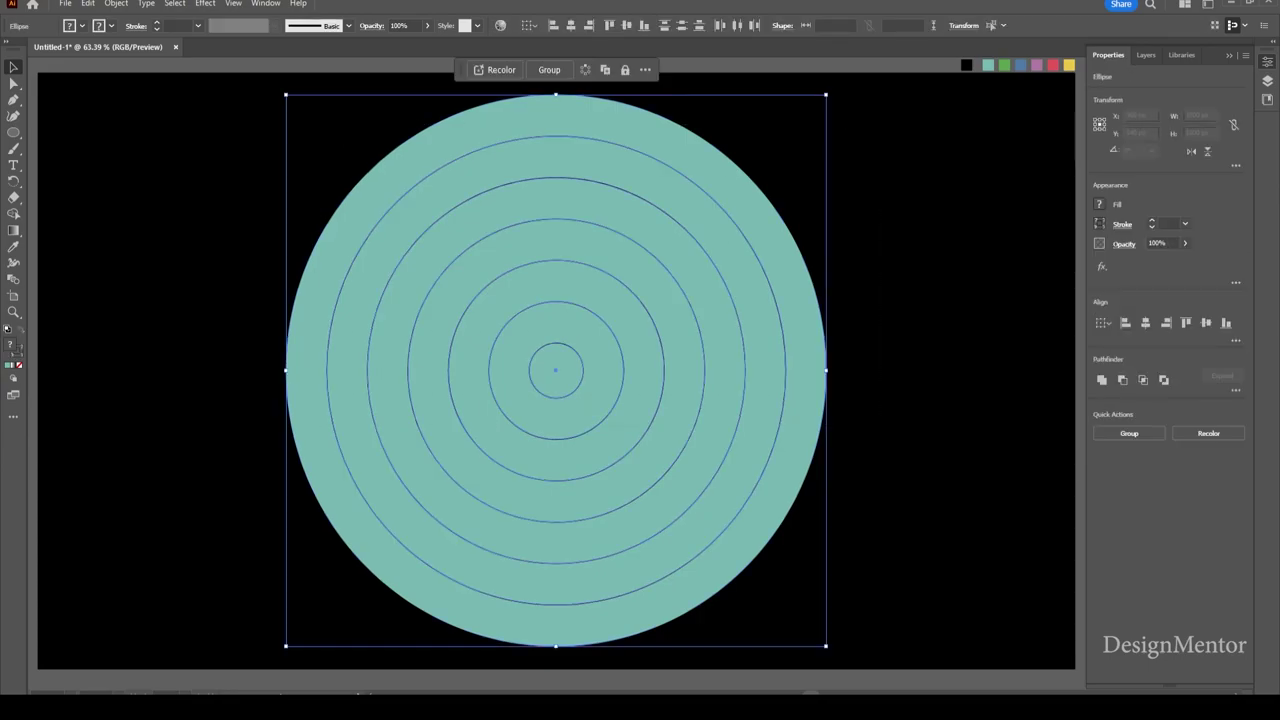
Step: Split the selected circles into ring pieces with Pathfinder Divide
{"action": "left_click", "coordinate": [265, 4]}
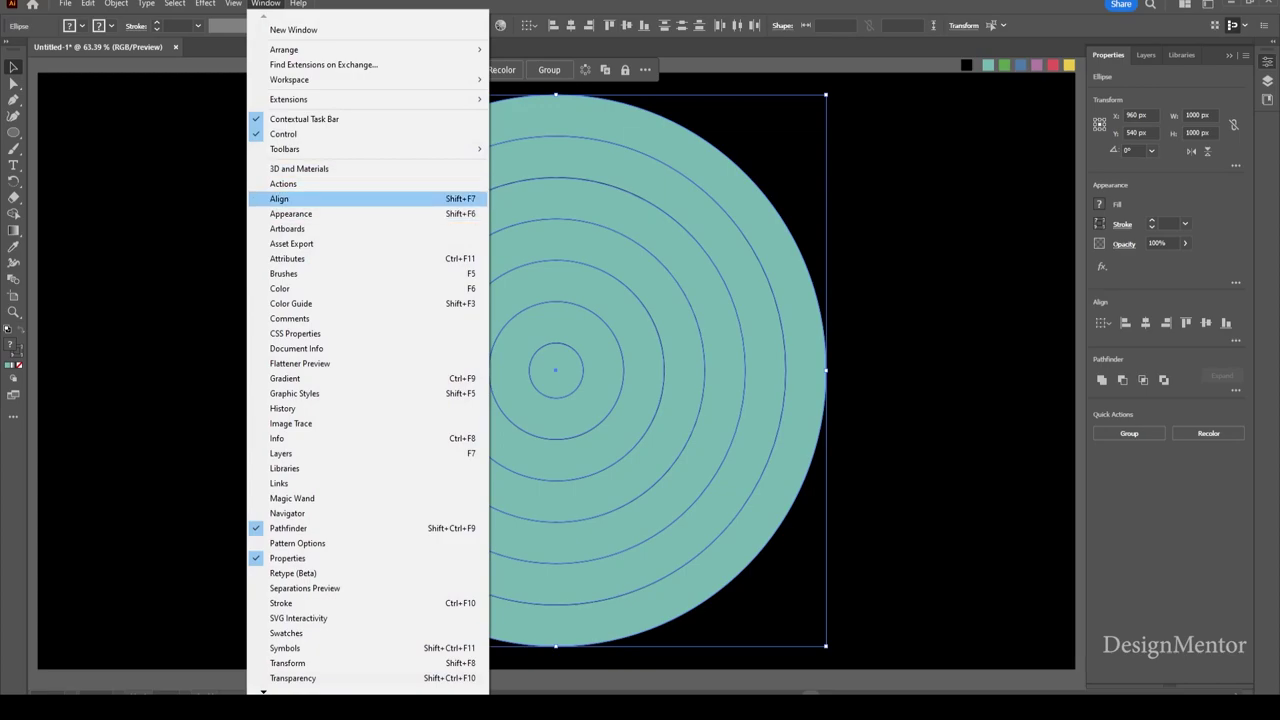
{"action": "left_click", "coordinate": [300, 198]}
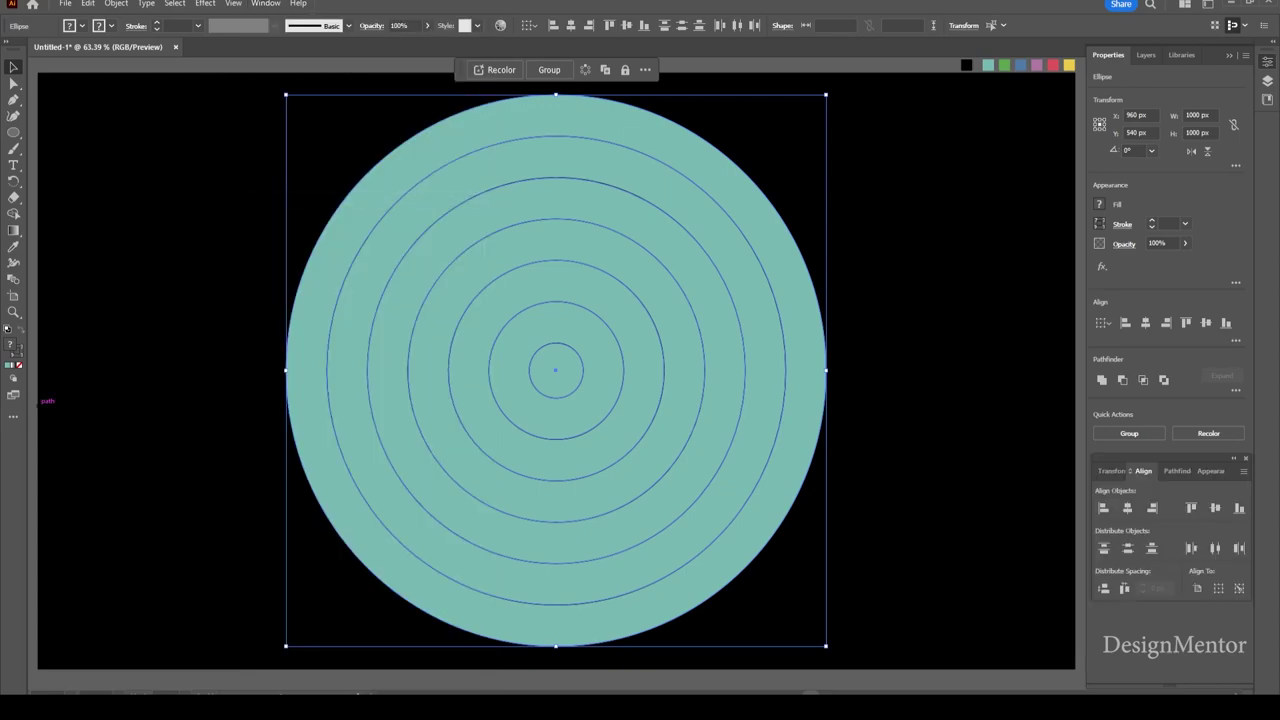
{"action": "left_click", "coordinate": [1168, 471]}
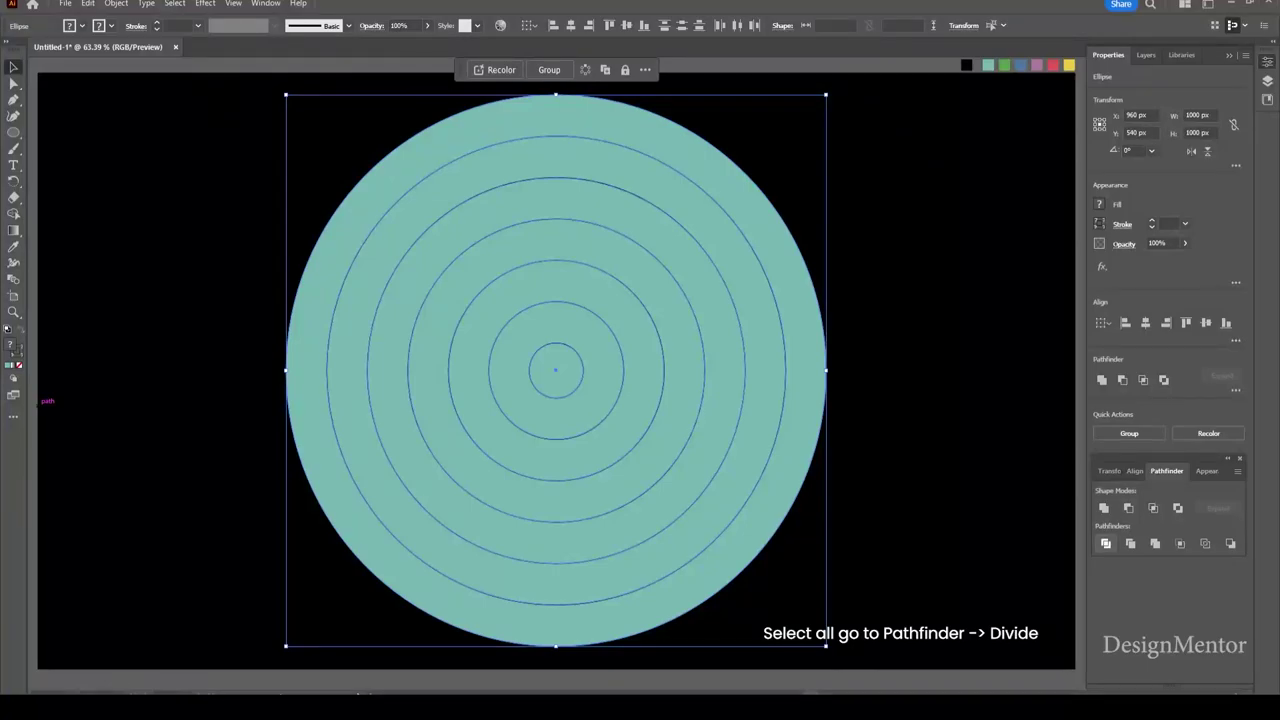
{"action": "left_click", "coordinate": [1105, 543]}
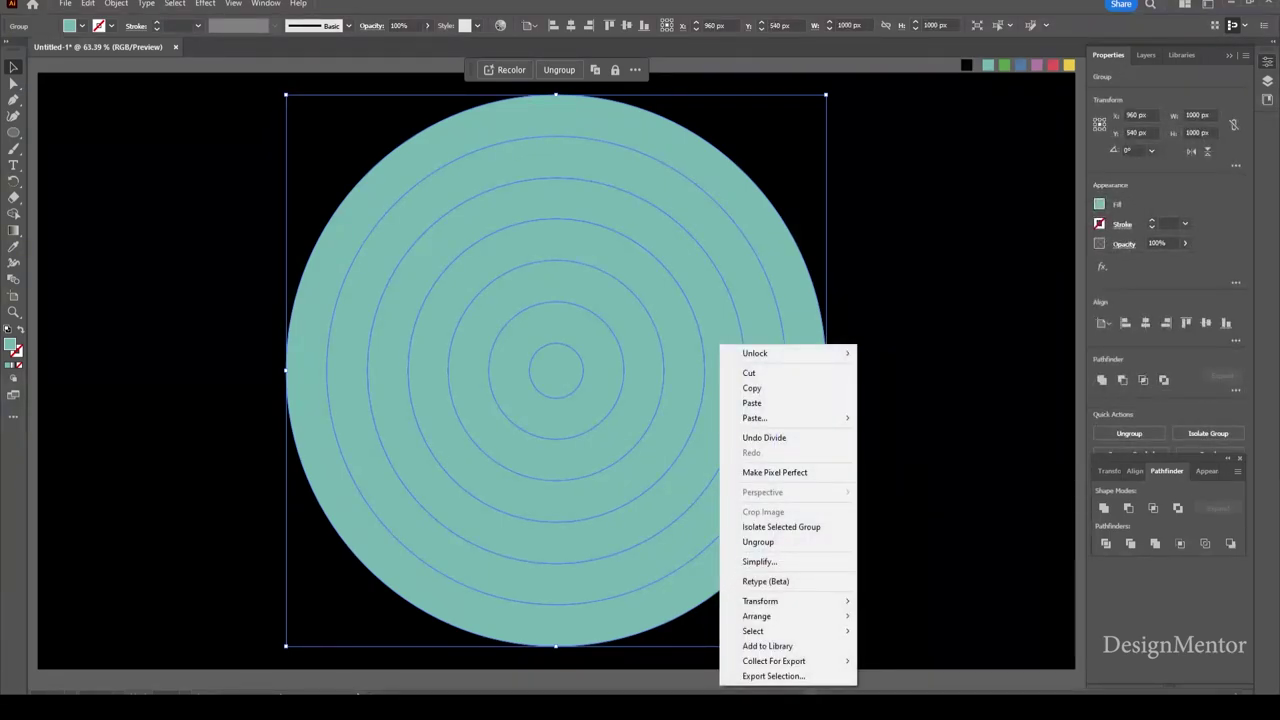
Step: Ungroup the rings and colour the 850 px ring green and the 700 px ring blue
{"action": "left_click", "coordinate": [758, 541]}
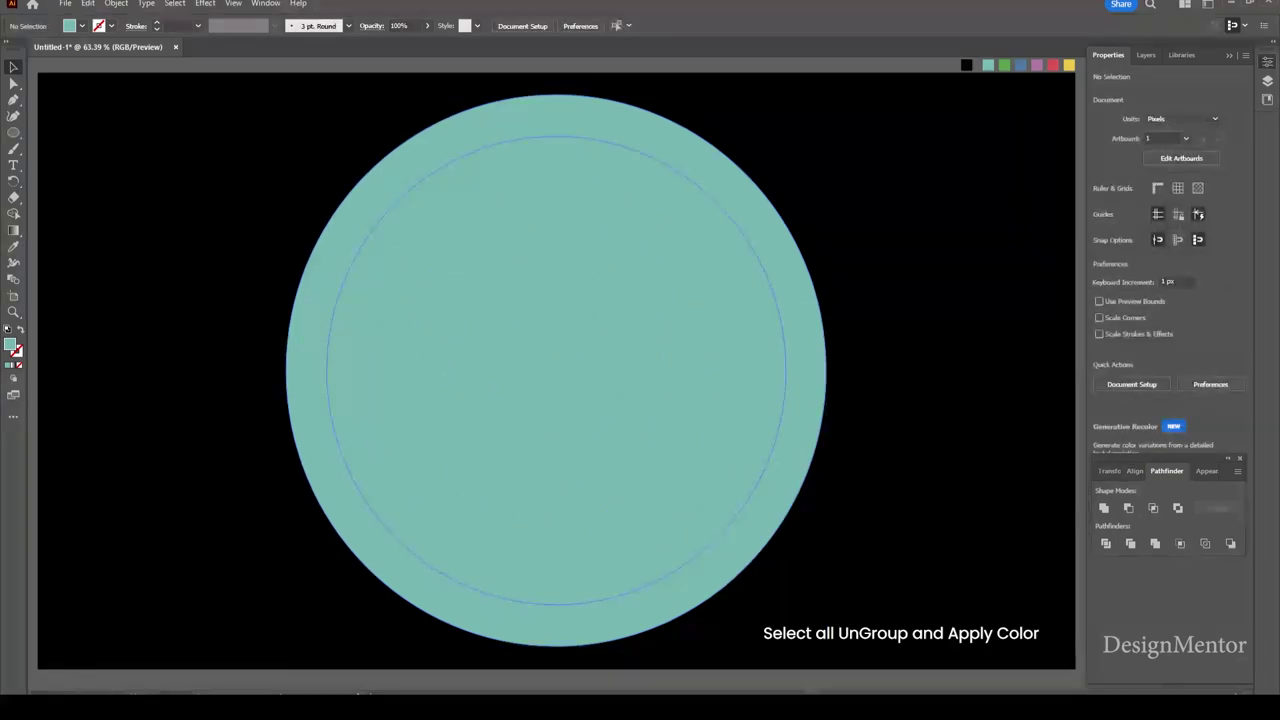
{"action": "key", "text": "i"}
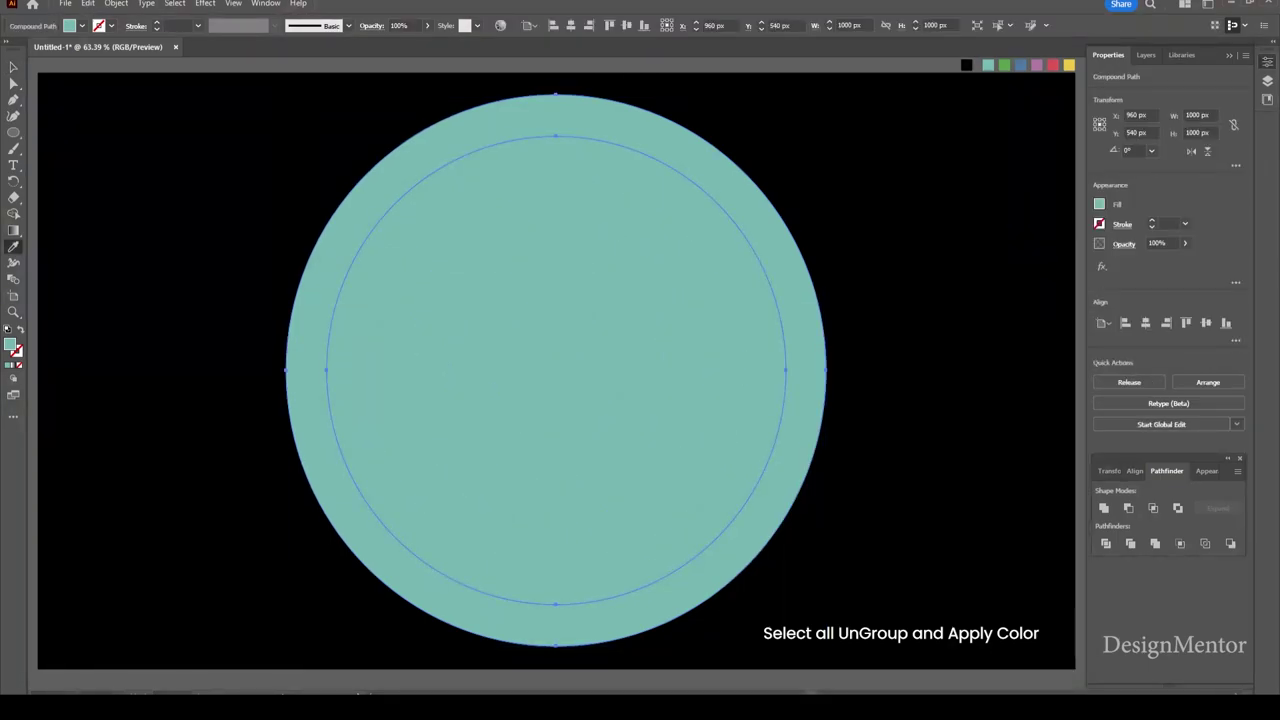
{"action": "key", "text": "v"}
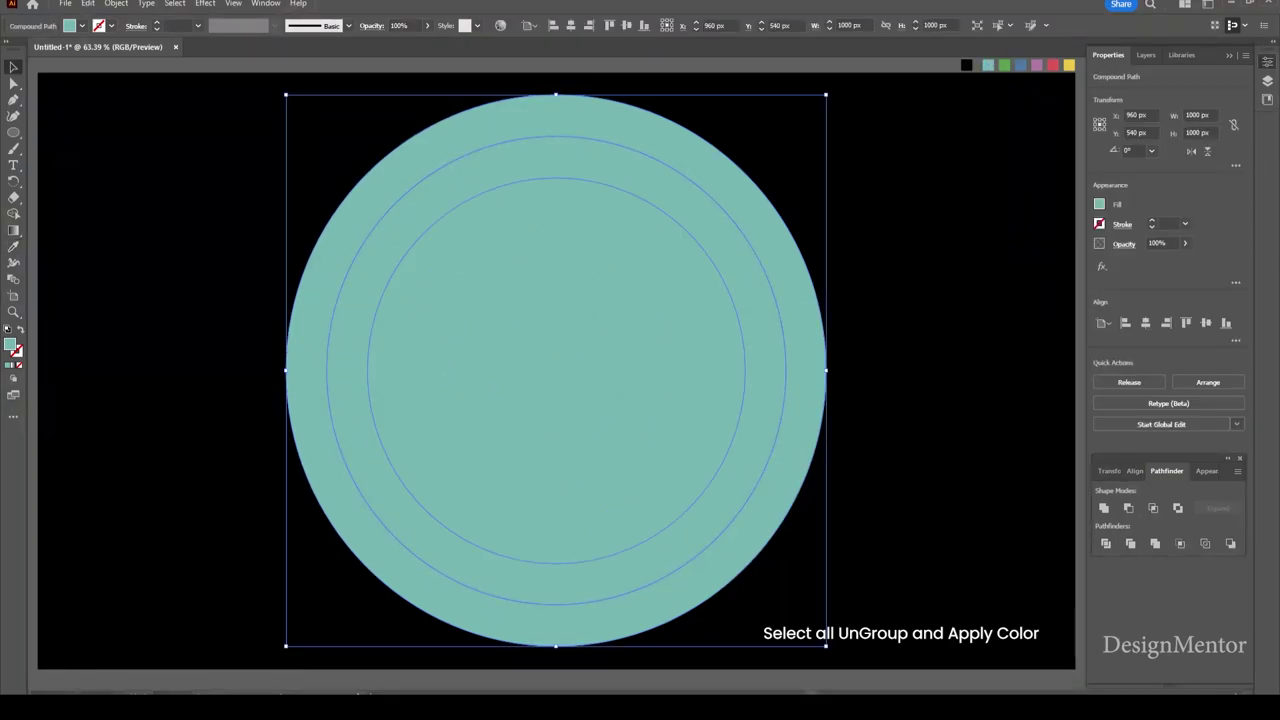
{"action": "left_click", "coordinate": [556, 157]}
{"action": "key", "text": "i"}
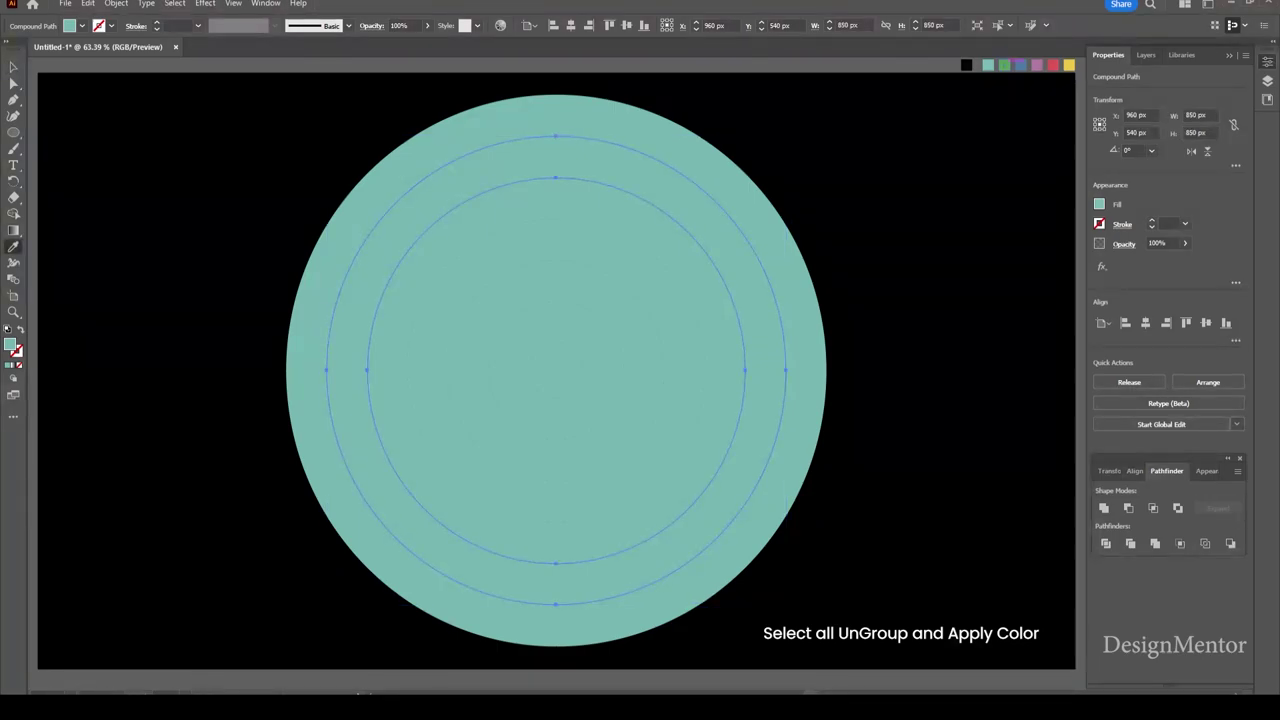
{"action": "left_click", "coordinate": [1004, 65]}
{"action": "key", "text": "v"}
{"action": "left_click", "coordinate": [556, 198]}
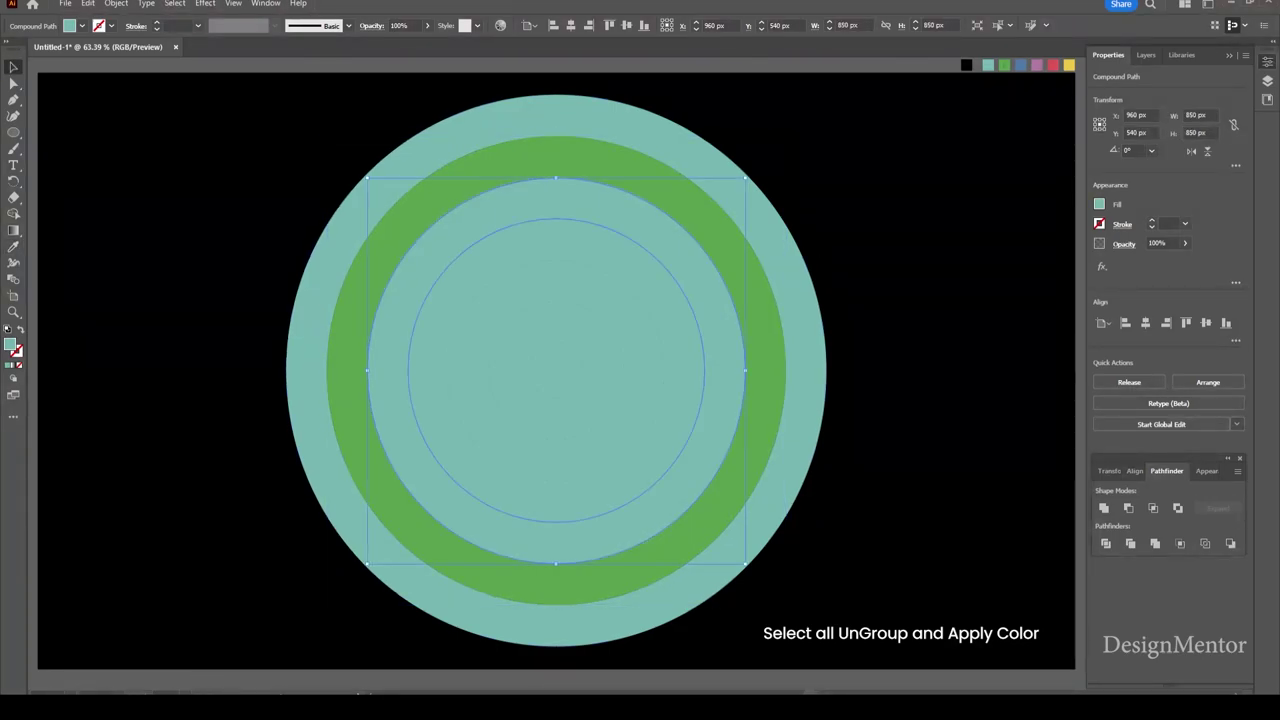
{"action": "key", "text": "i"}
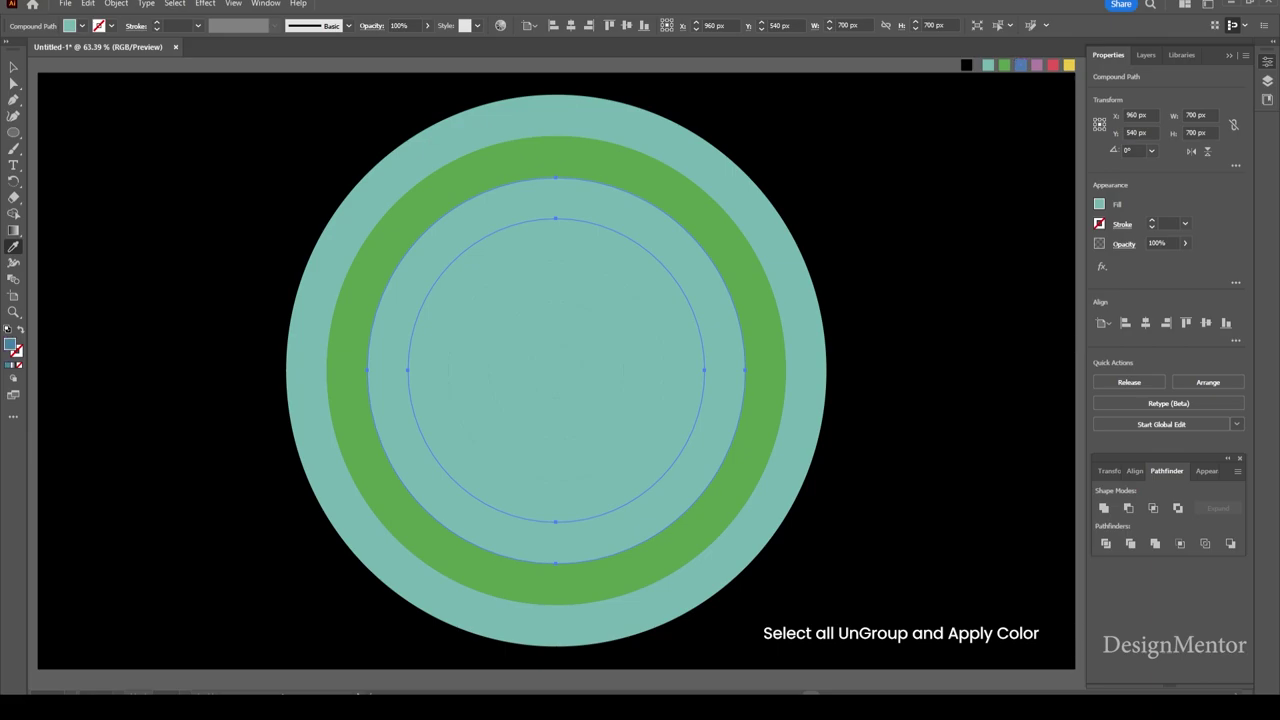
{"action": "left_click", "coordinate": [1020, 65]}
Step: Colour the 550 px ring pink and the 400 px ring red
{"action": "key", "text": "v"}
{"action": "left_click", "coordinate": [556, 240]}
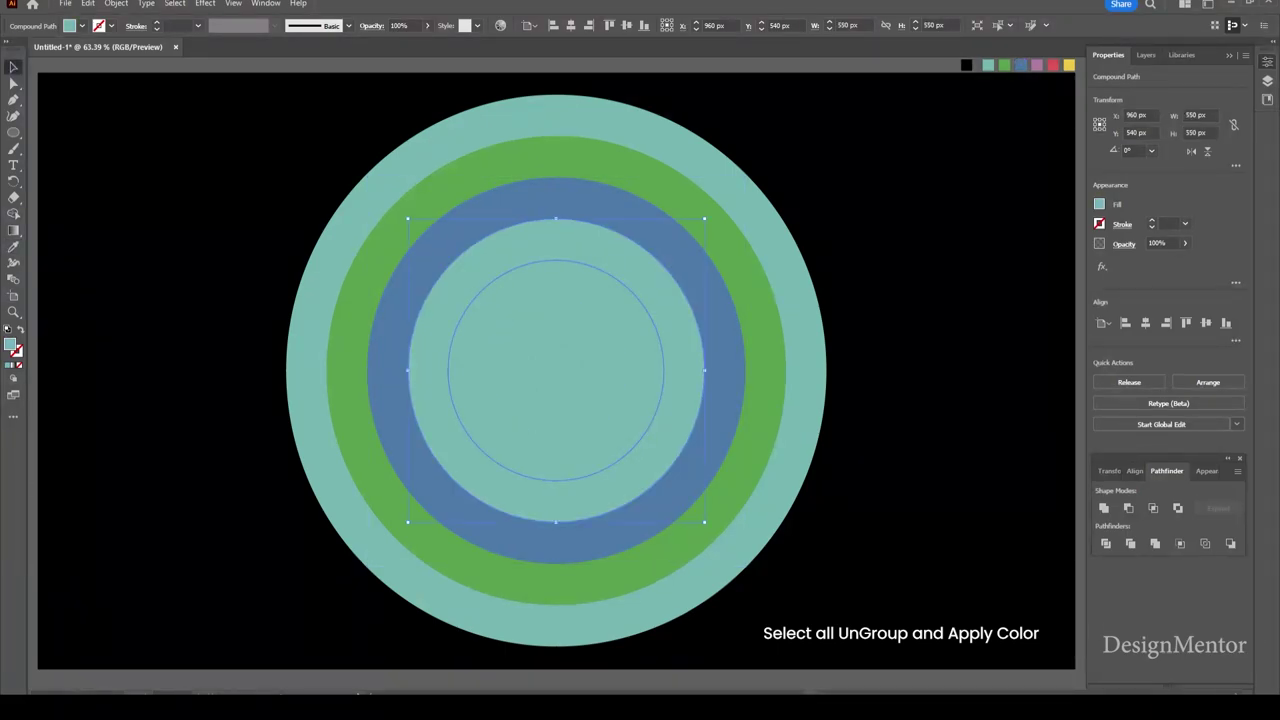
{"action": "key", "text": "i"}
{"action": "left_click", "coordinate": [1036, 65]}
{"action": "key", "text": "v"}
{"action": "left_click", "coordinate": [556, 280]}
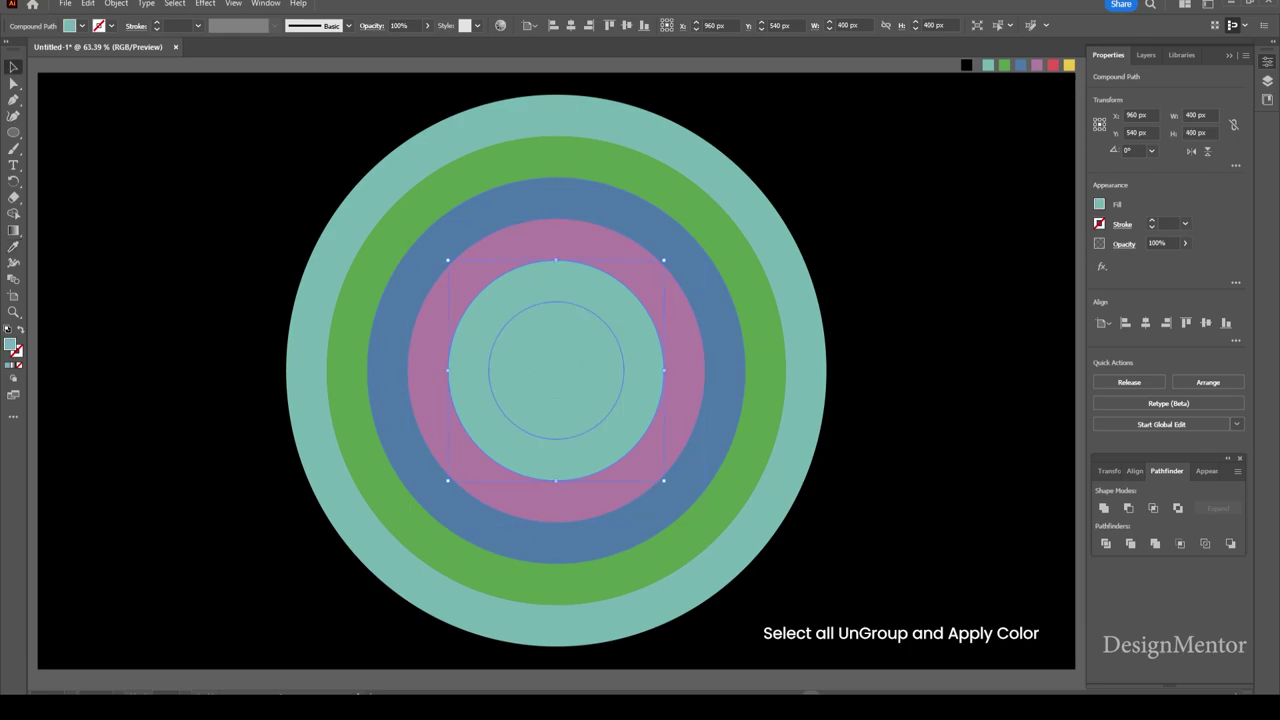
{"action": "key", "text": "i"}
{"action": "left_click", "coordinate": [1053, 65]}
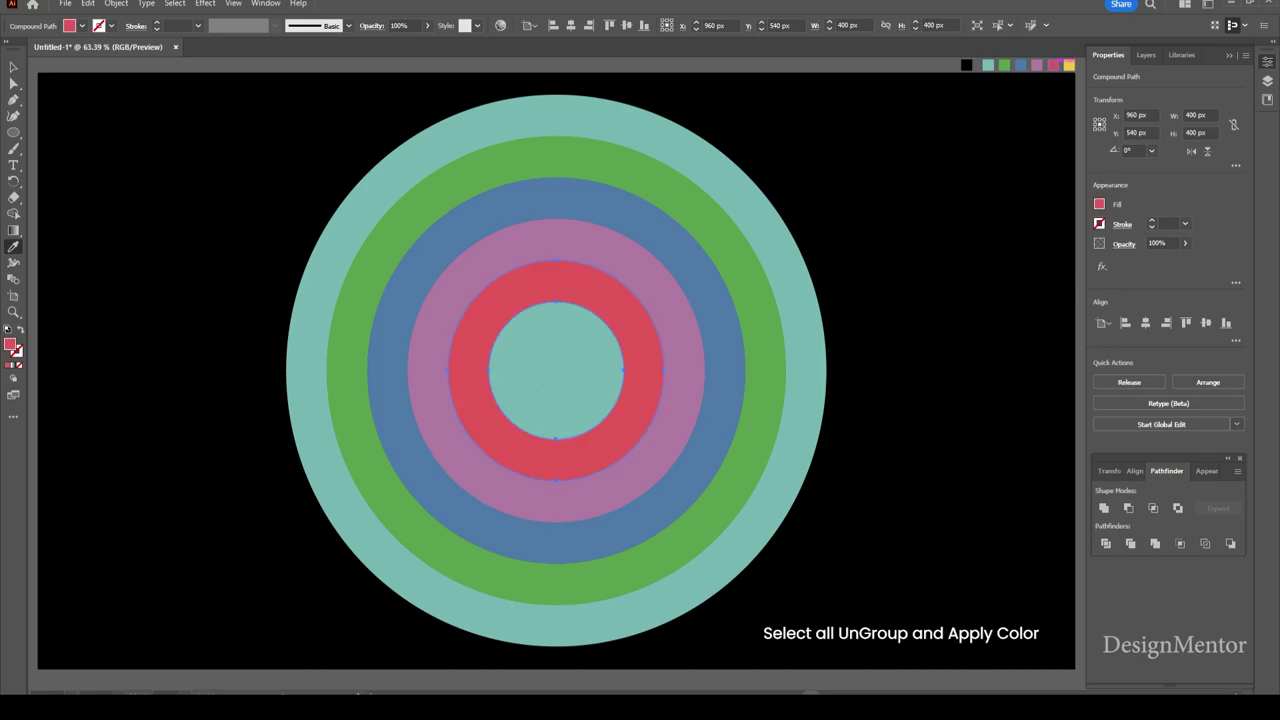
Step: Colour the 250 px ring yellow and delete the centre circle
{"action": "left_click", "coordinate": [556, 320]}
{"action": "left_click", "coordinate": [1069, 65]}
{"action": "key", "text": "v"}
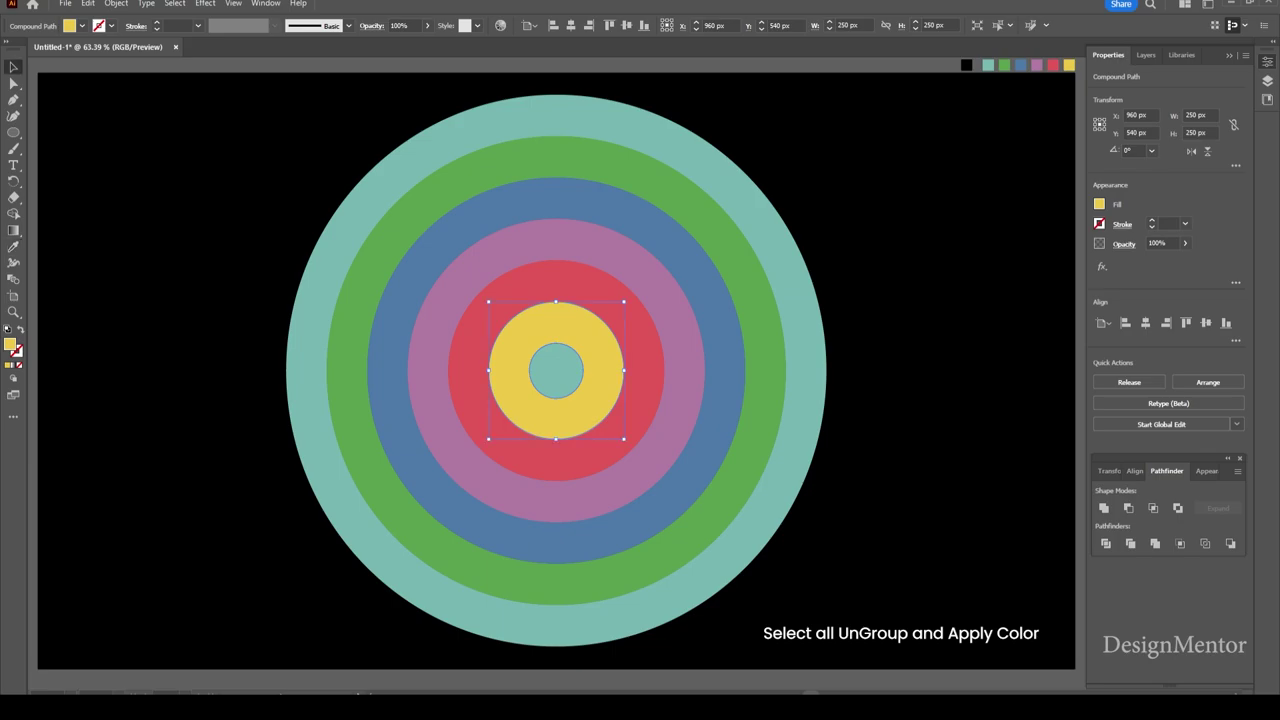
{"action": "left_click", "coordinate": [556, 370]}
{"action": "key", "text": "Delete"}
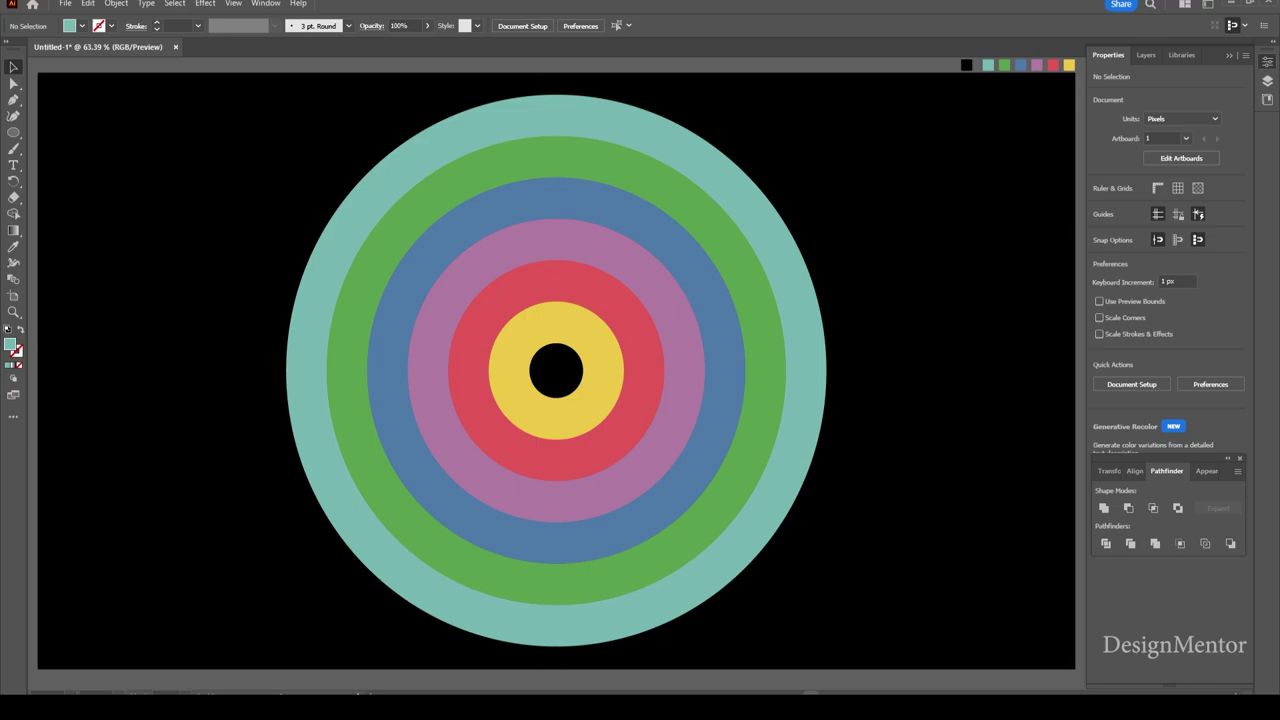
Step: Set the fill to None and the stroke to black 1 pt
{"action": "left_click", "coordinate": [69, 25]}
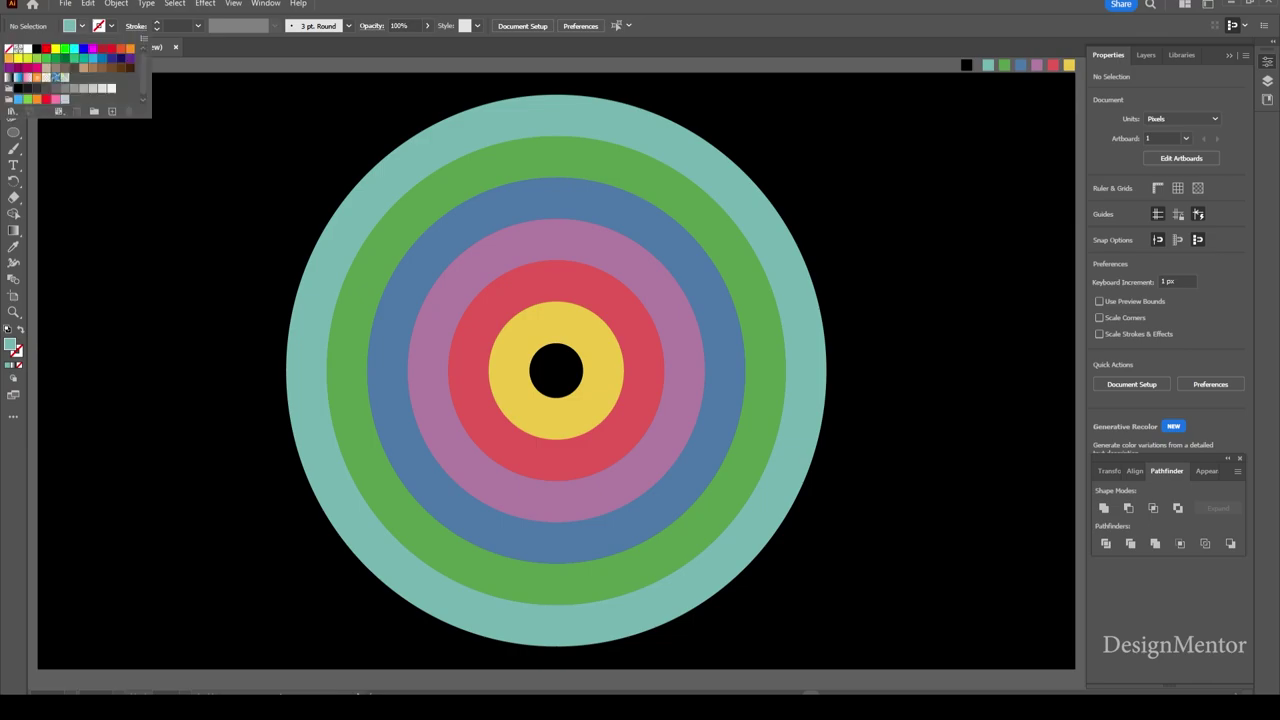
{"action": "left_click", "coordinate": [9, 48]}
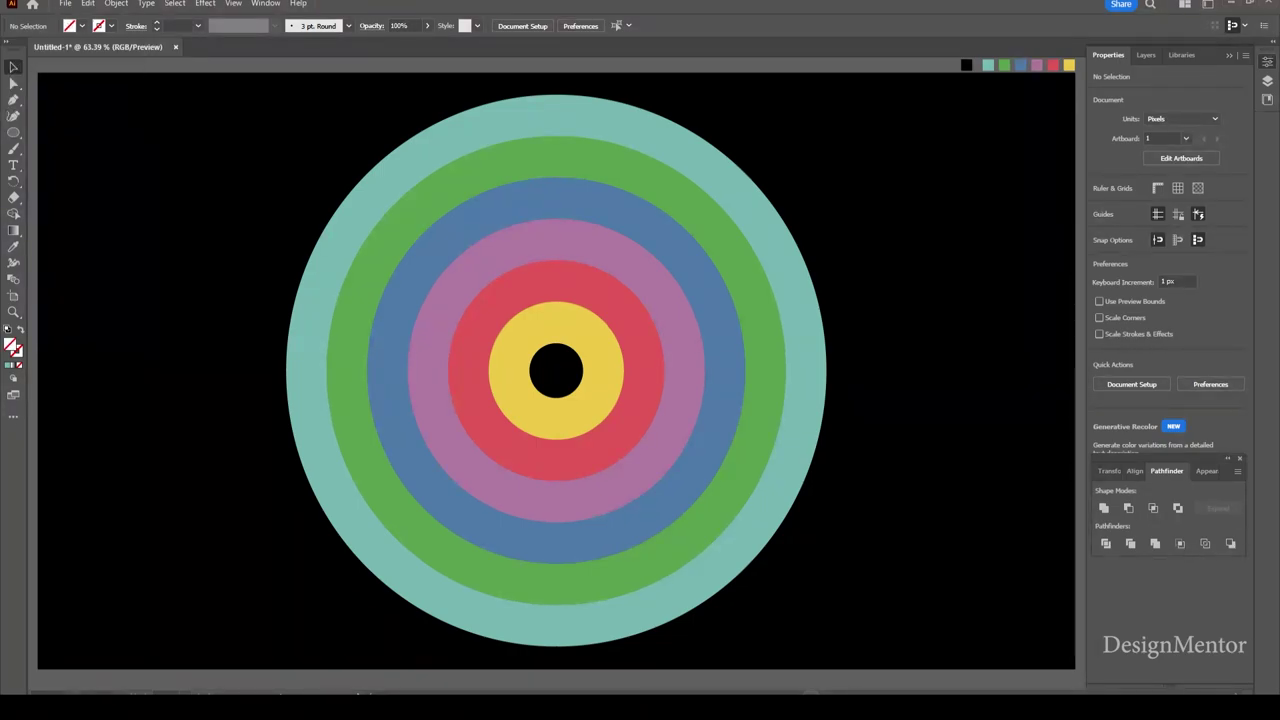
{"action": "left_click", "coordinate": [69, 25]}
{"action": "left_click", "coordinate": [27, 48]}
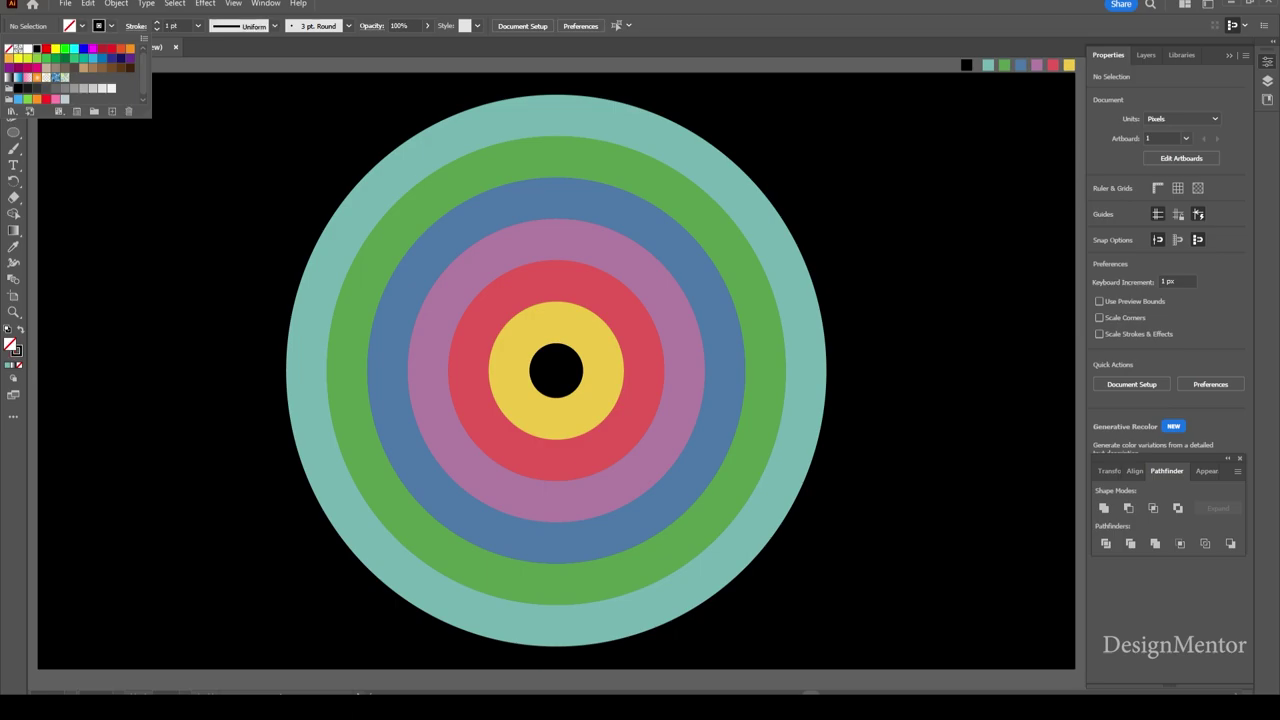
Step: Draw a vertical line from the outer ring's top edge down to the centre
{"action": "left_click", "coordinate": [13, 132]}
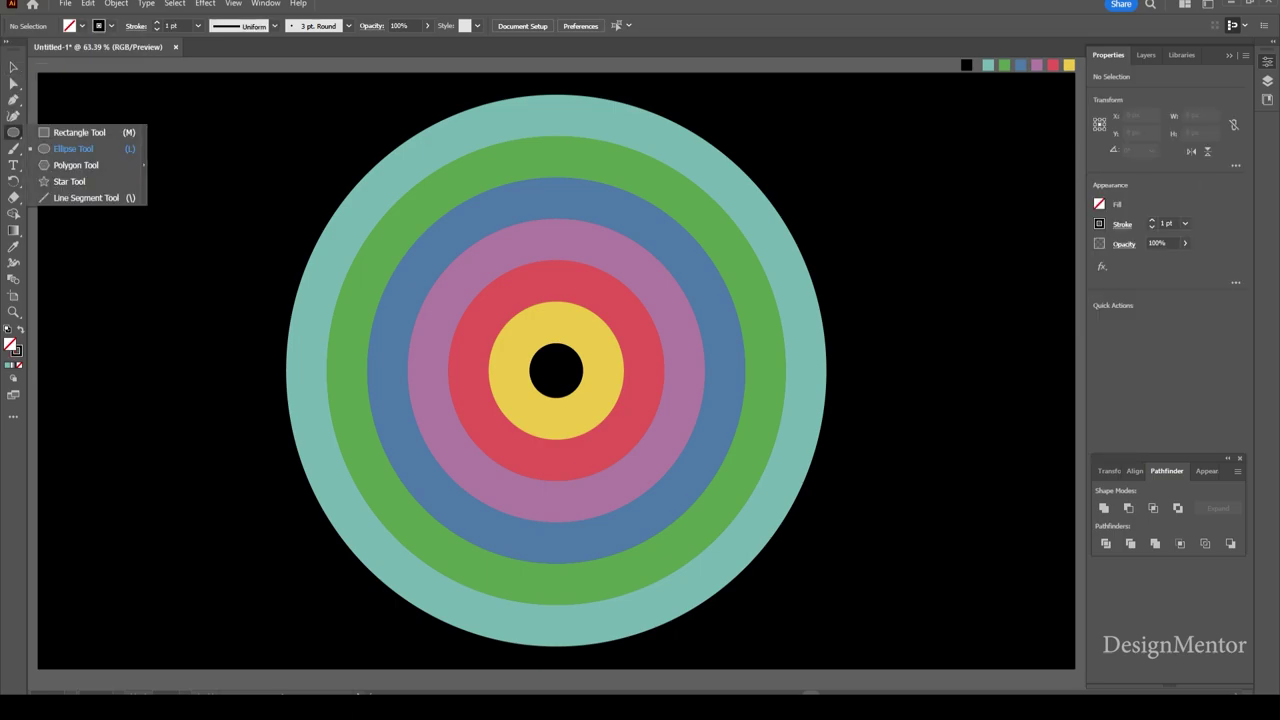
{"action": "left_click", "coordinate": [80, 200]}
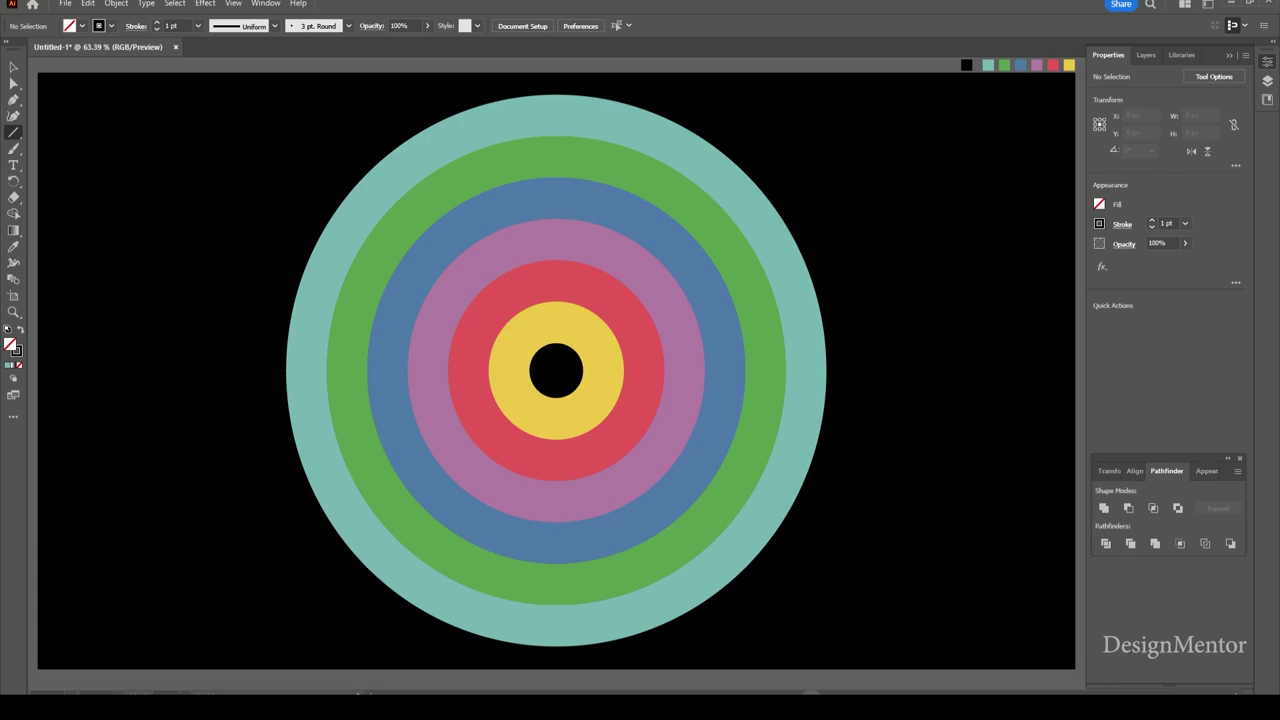
{"action": "left_click_drag", "start_coordinate": [550, 82], "coordinate": [551, 370]}
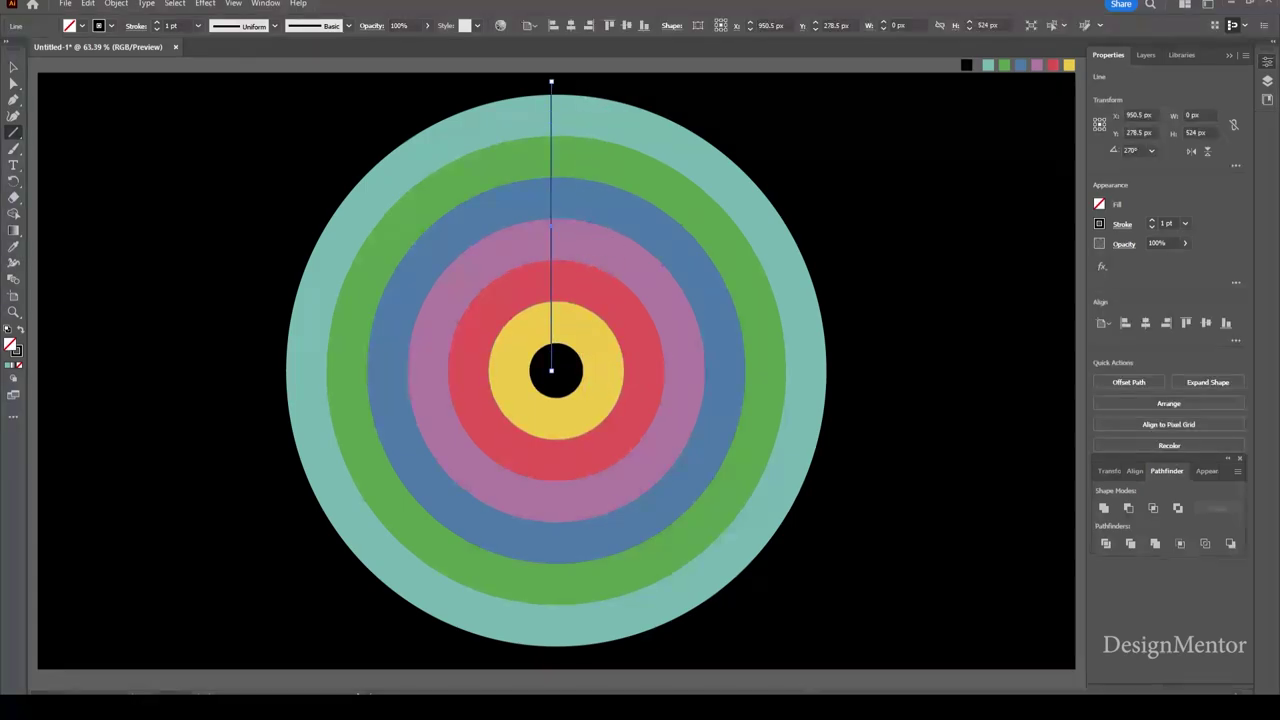
{"action": "key", "text": "v"}
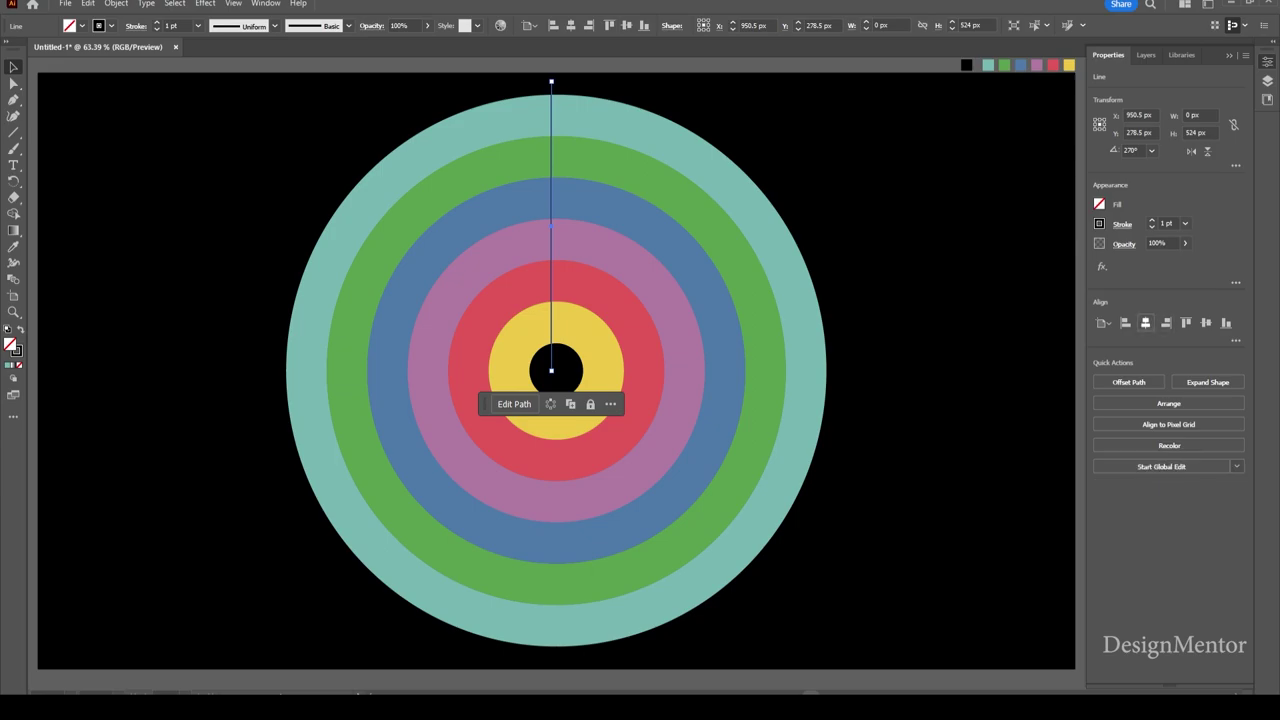
{"action": "left_click", "coordinate": [1145, 322]}
{"action": "key", "text": "ctrl+shift+a"}
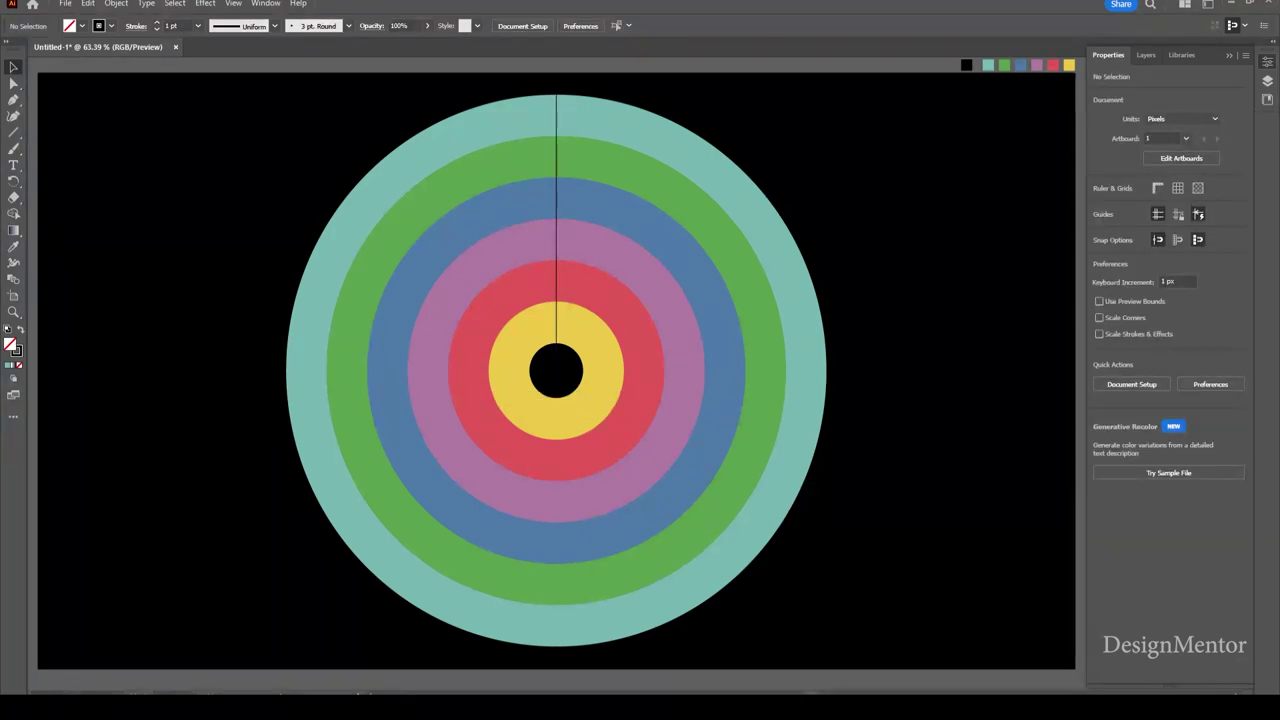
Step: Draw a horizontal line from the centre to the left edge, then select everything
{"action": "key", "text": "backslash"}
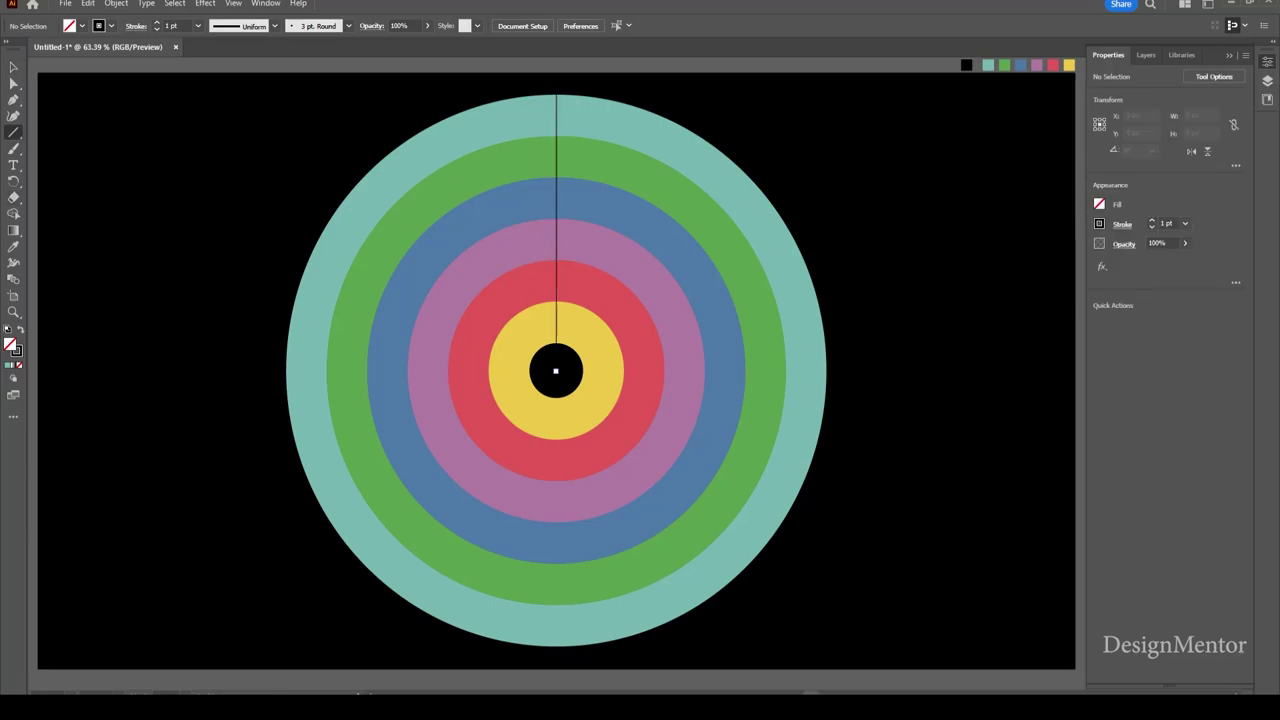
{"action": "left_click_drag", "start_coordinate": [556, 371], "coordinate": [241, 371]}
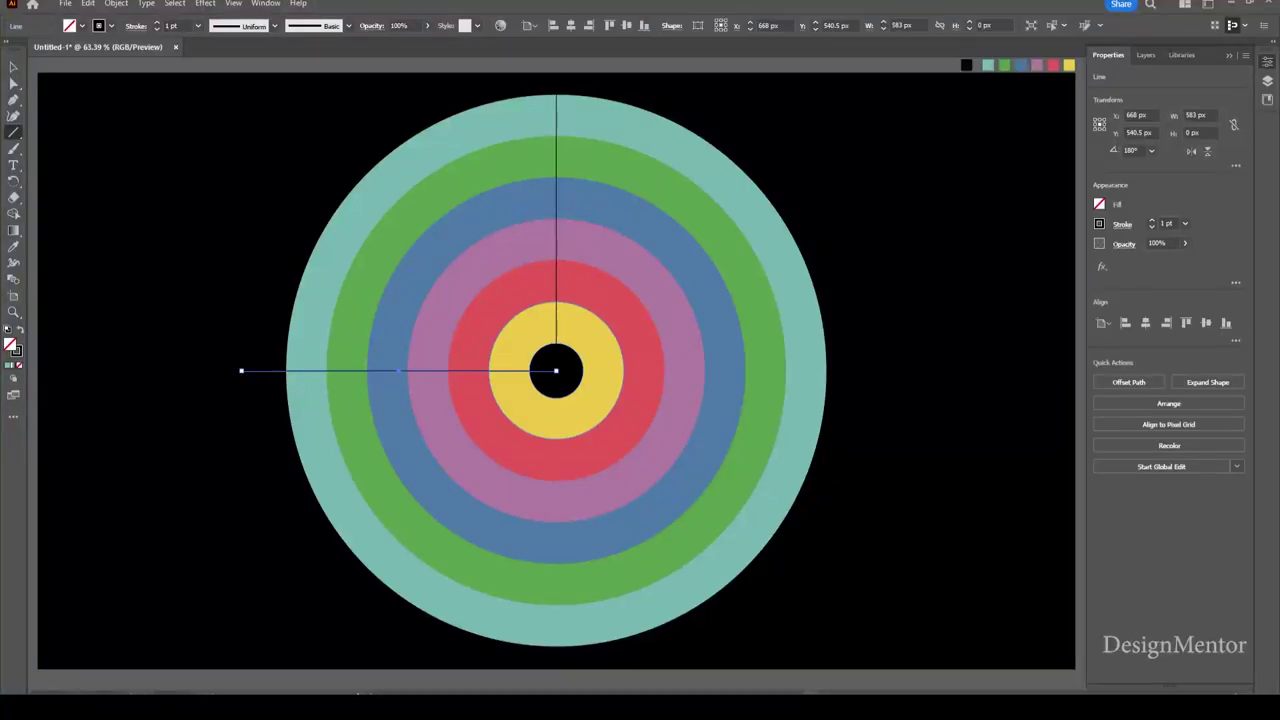
{"action": "key", "text": "v"}
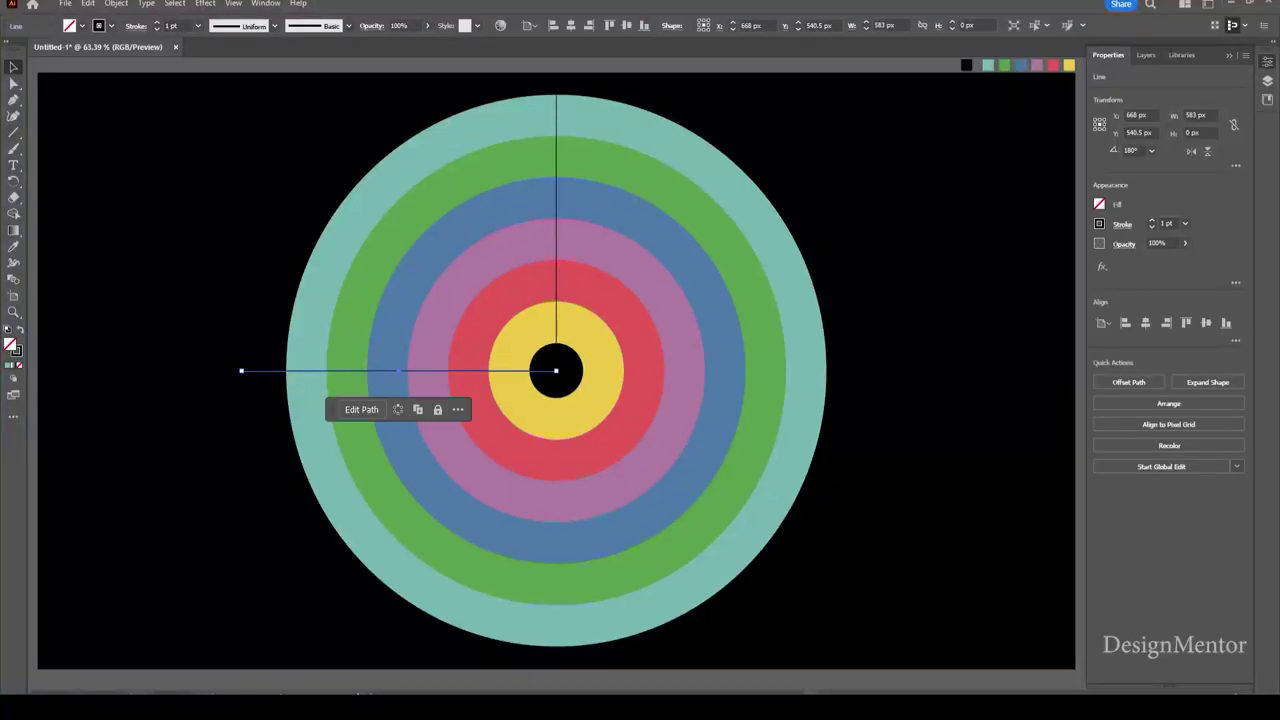
{"action": "left_click", "coordinate": [264, 126]}
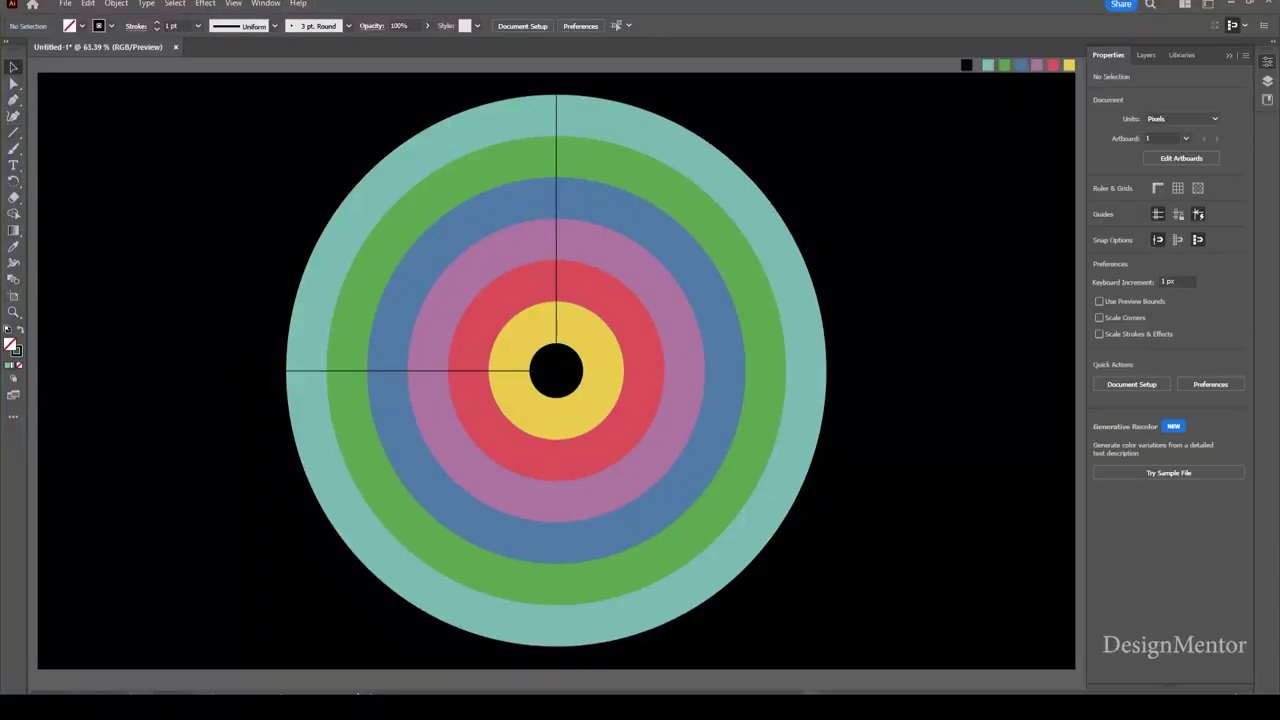
{"action": "left_click_drag", "start_coordinate": [264, 126], "coordinate": [428, 320]}
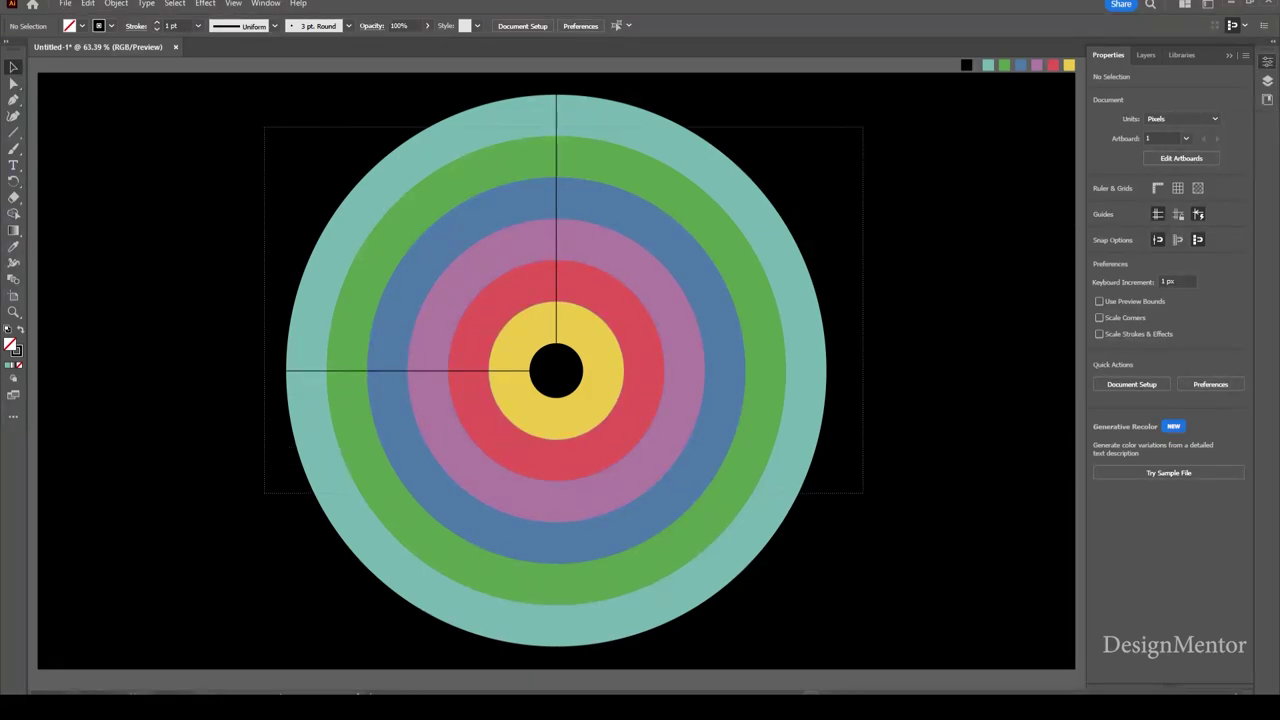
{"action": "left_click_drag", "start_coordinate": [822, 318], "coordinate": [864, 494]}
Step: Apply Pathfinder Divide to the rings and both lines, then deselect the result
{"action": "right_click", "coordinate": [655, 232]}
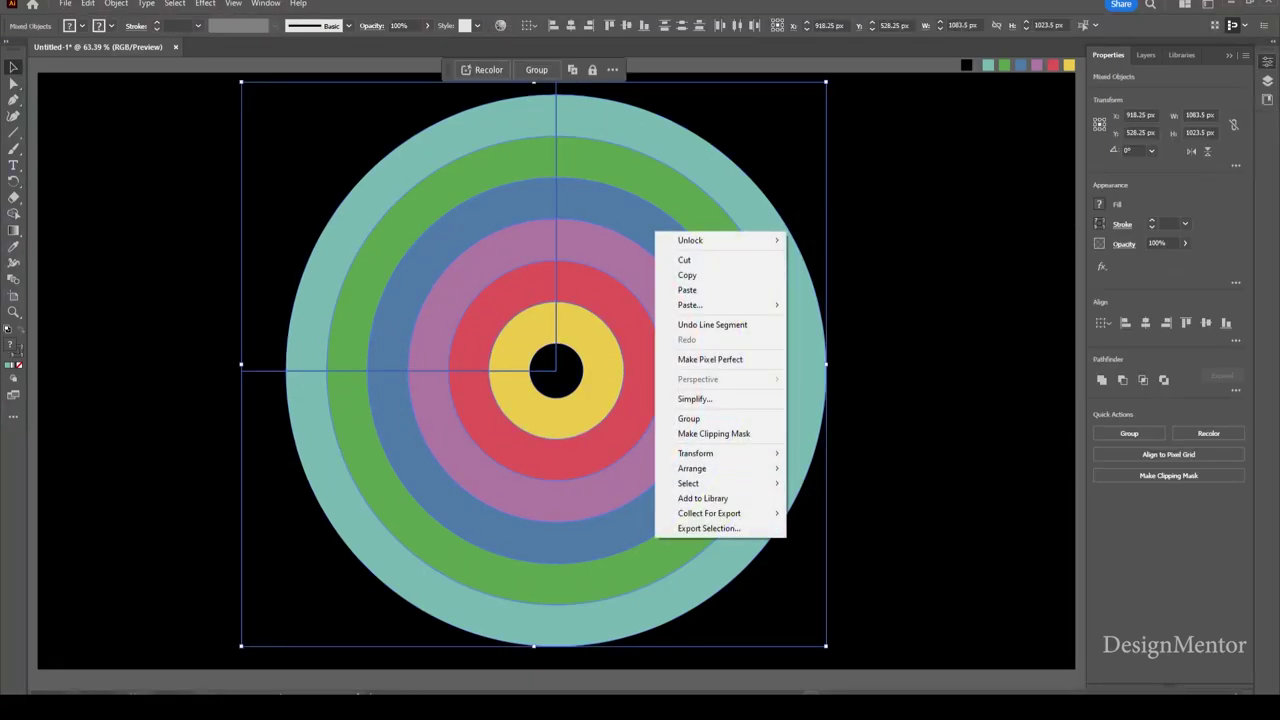
{"action": "key", "text": "Escape"}
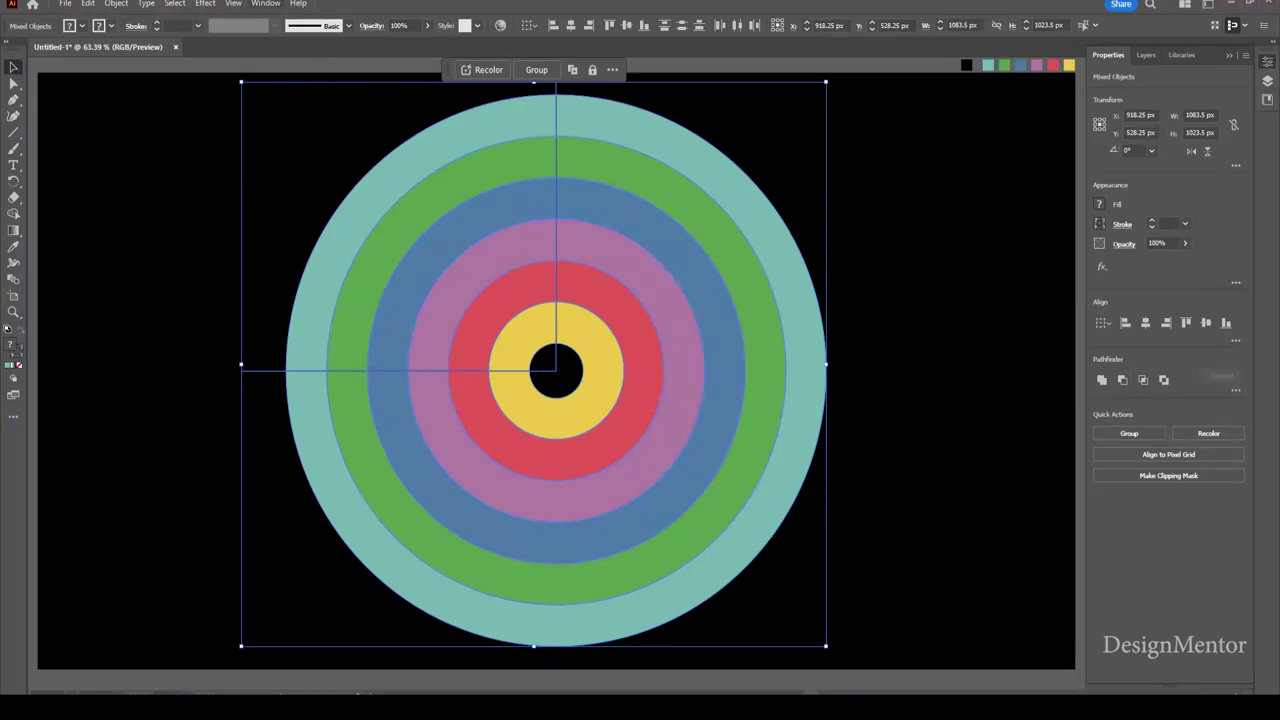
{"action": "left_click", "coordinate": [265, 3]}
{"action": "left_click", "coordinate": [300, 184]}
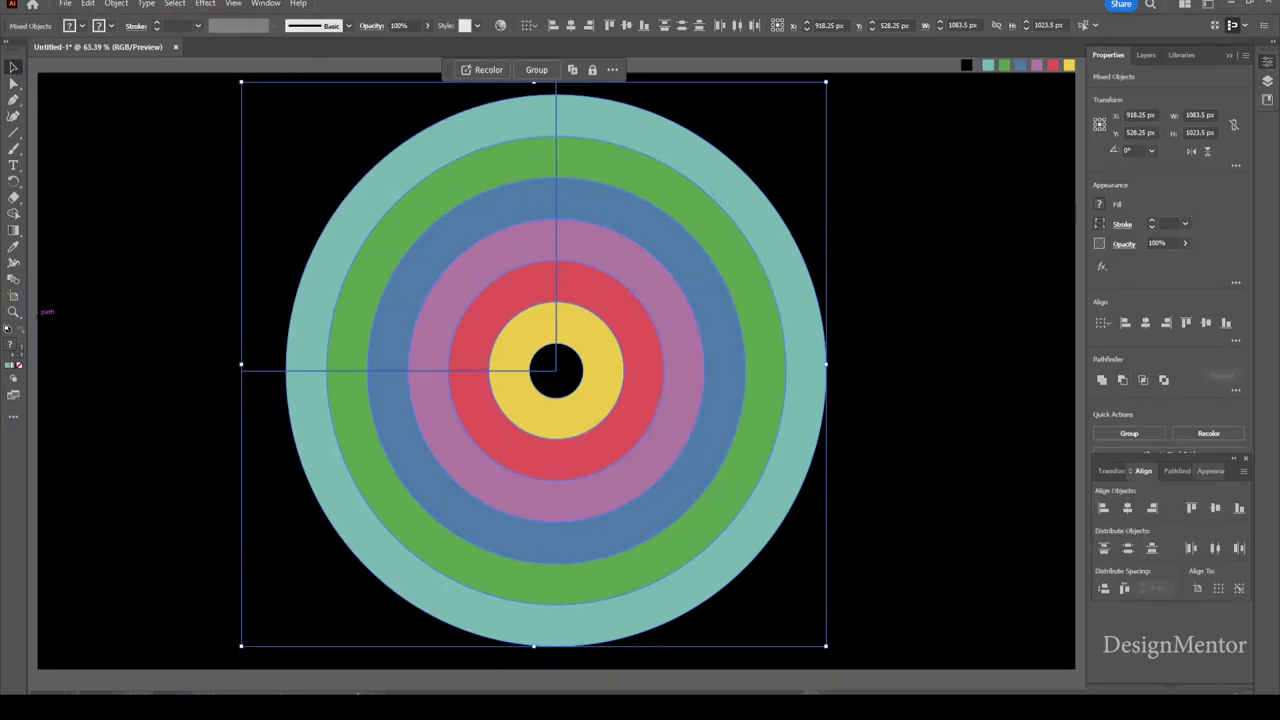
{"action": "left_click", "coordinate": [1177, 470]}
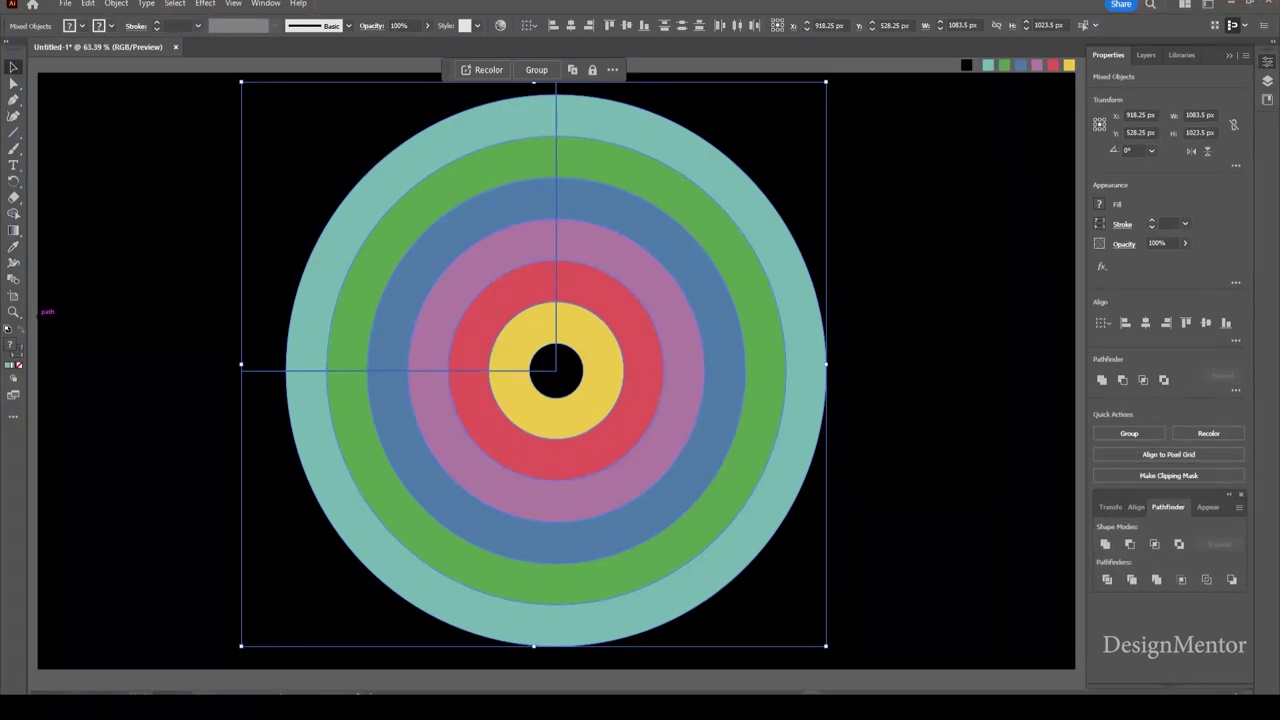
{"action": "left_click", "coordinate": [1106, 579]}
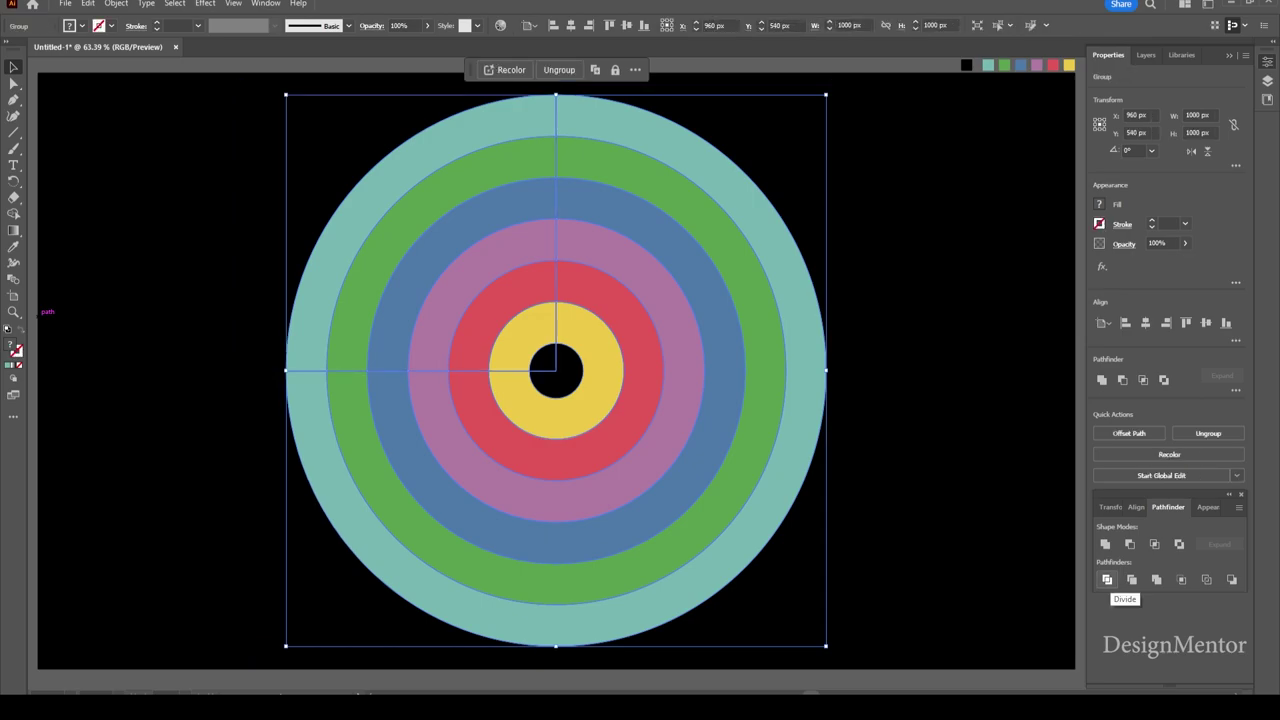
{"action": "key", "text": "ctrl+shift+a"}
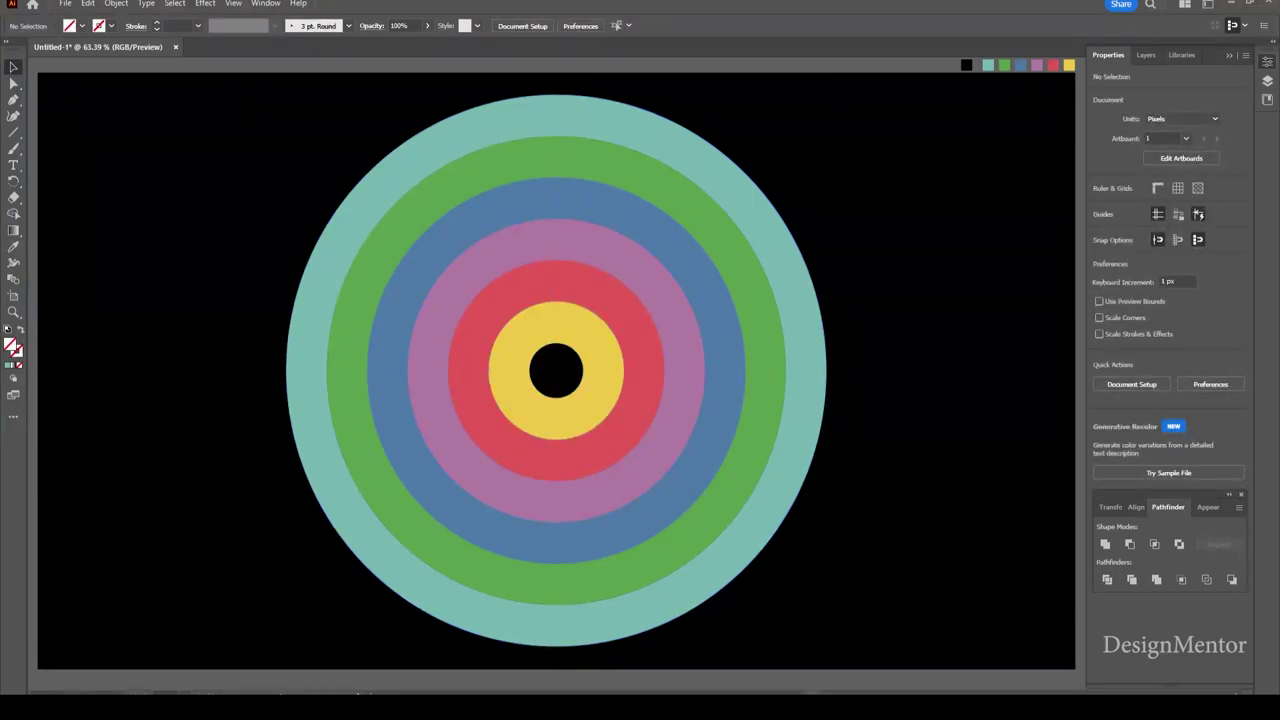
{"action": "right_click", "coordinate": [662, 322]}
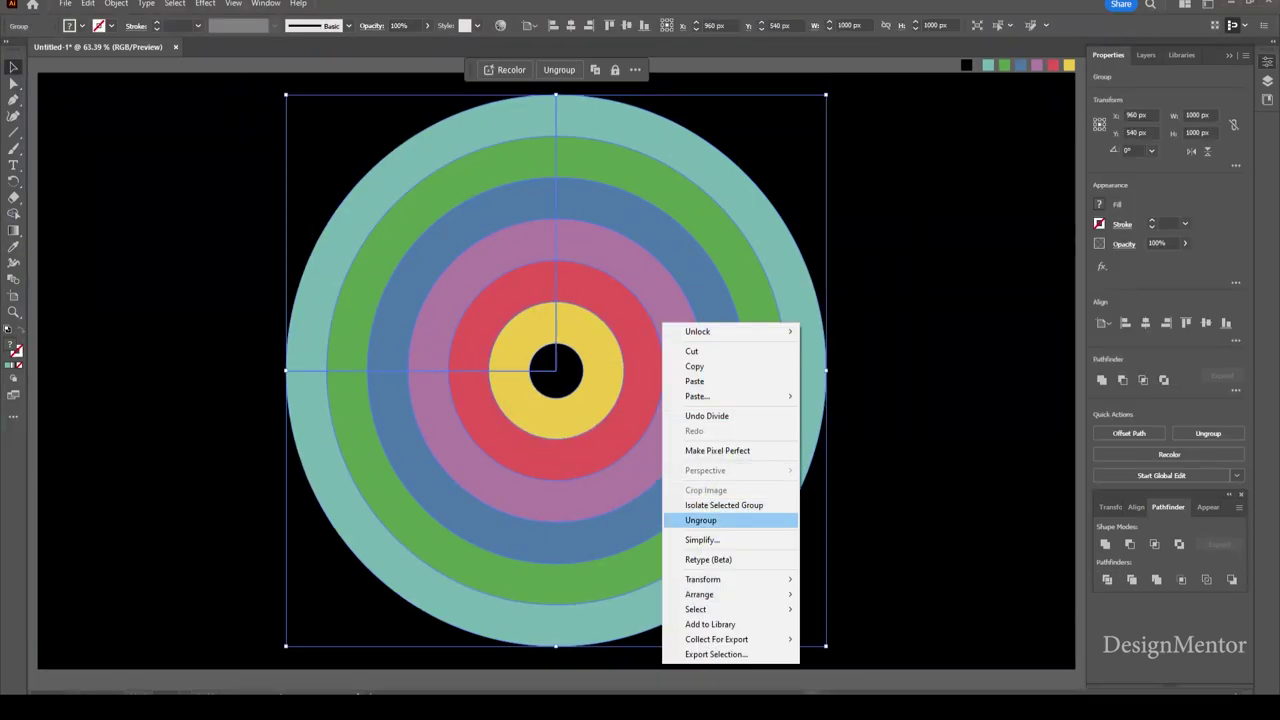
Step: Ungroup the divided rings and delete the teal, green and blue rings' top-left quarters
{"action": "left_click", "coordinate": [700, 520]}
{"action": "key", "text": "ctrl+shift+a"}
{"action": "left_click", "coordinate": [300, 310]}
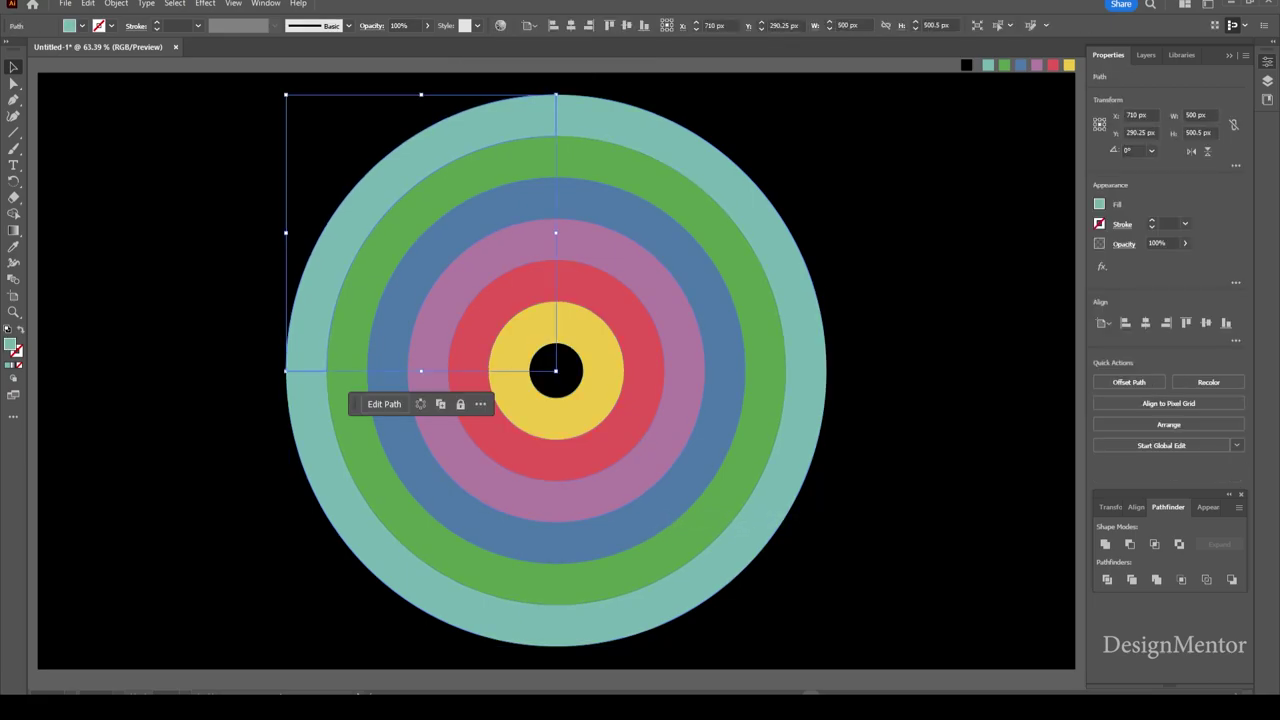
{"action": "key", "text": "Delete"}
{"action": "left_click", "coordinate": [400, 230]}
{"action": "key", "text": "Delete"}
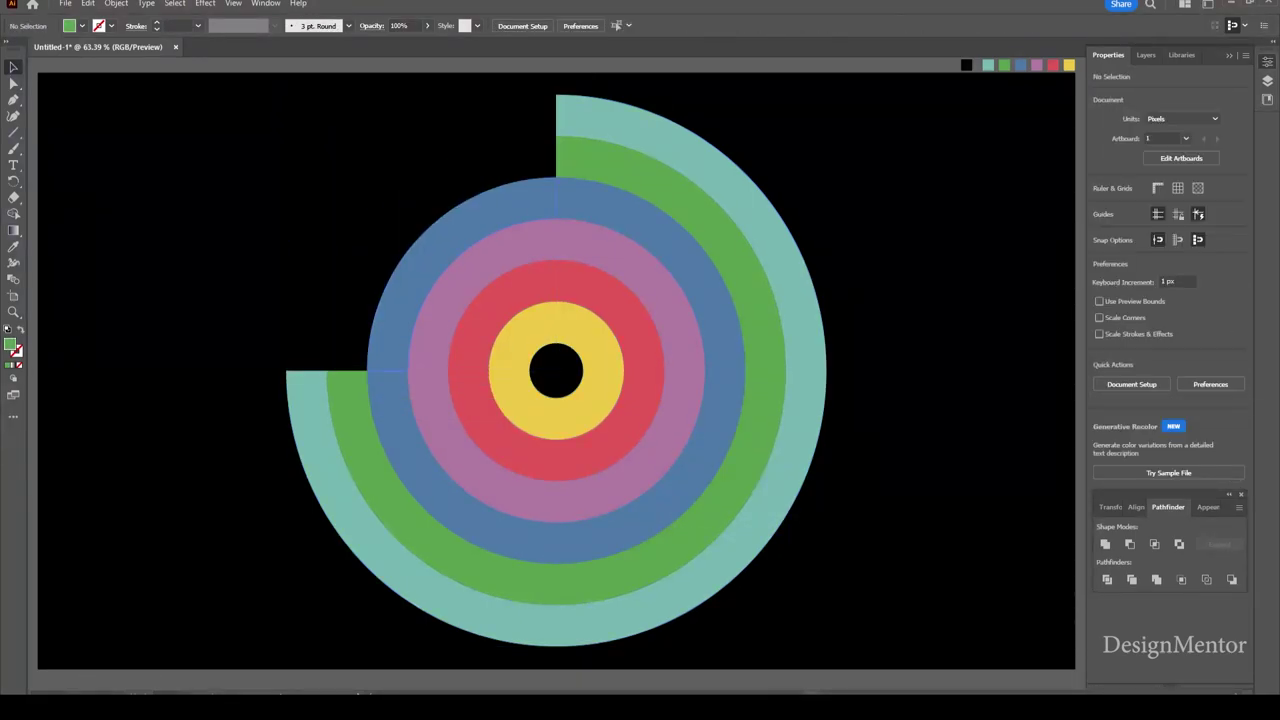
{"action": "left_click", "coordinate": [430, 250]}
{"action": "key", "text": "Delete"}
Step: Delete the top-left quarters of the pink, red and yellow rings
{"action": "left_click", "coordinate": [430, 290]}
{"action": "key", "text": "Delete"}
{"action": "left_click", "coordinate": [480, 310]}
{"action": "key", "text": "Delete"}
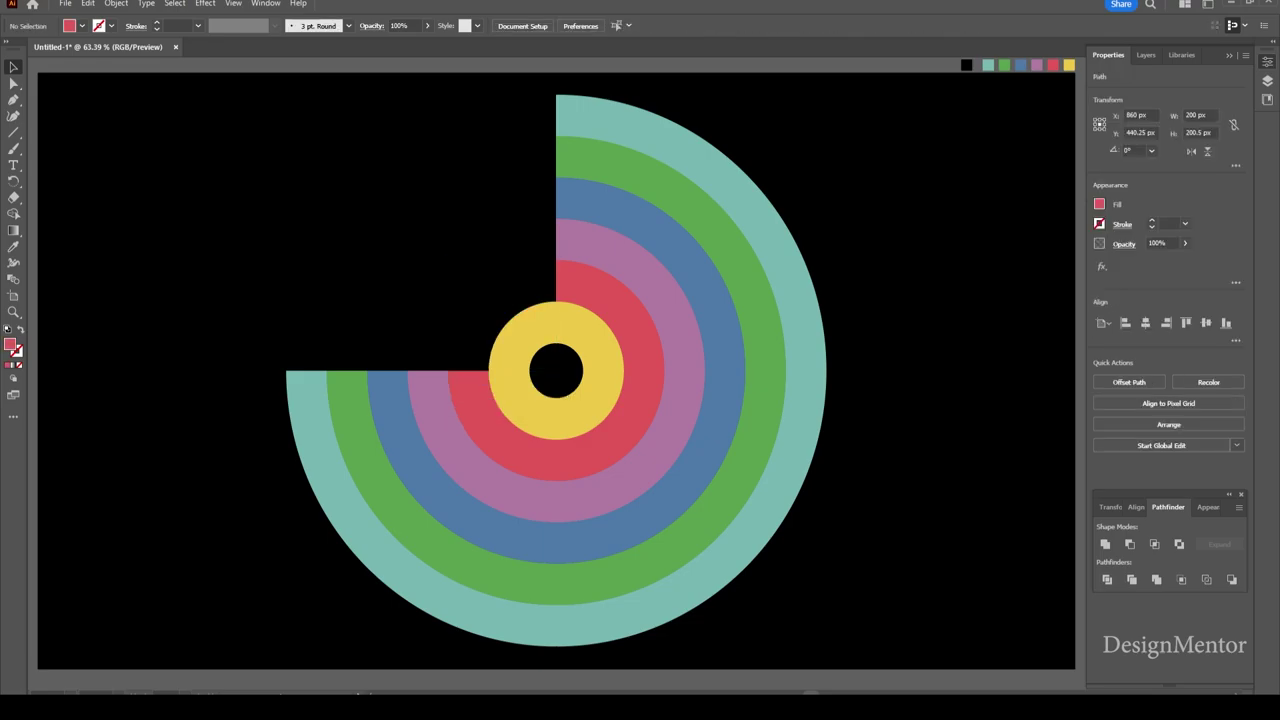
{"action": "left_click", "coordinate": [515, 330]}
{"action": "key", "text": "Delete"}
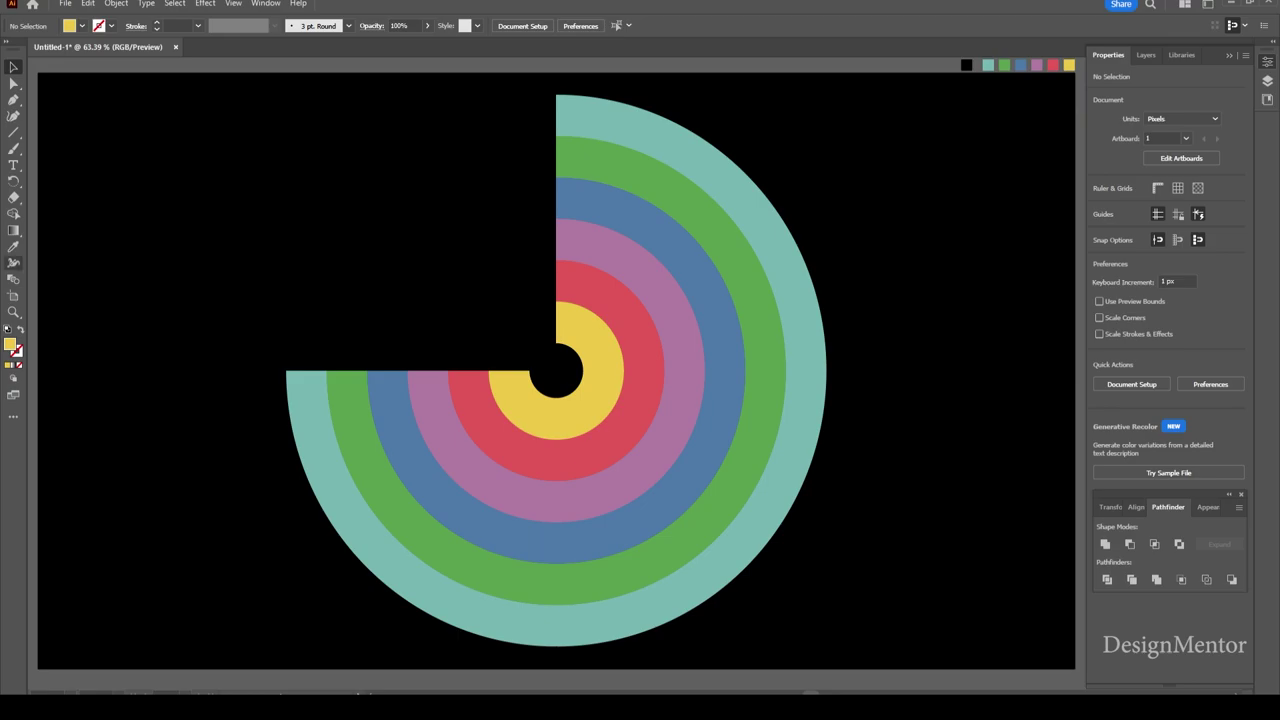
{"action": "left_click", "coordinate": [14, 132]}
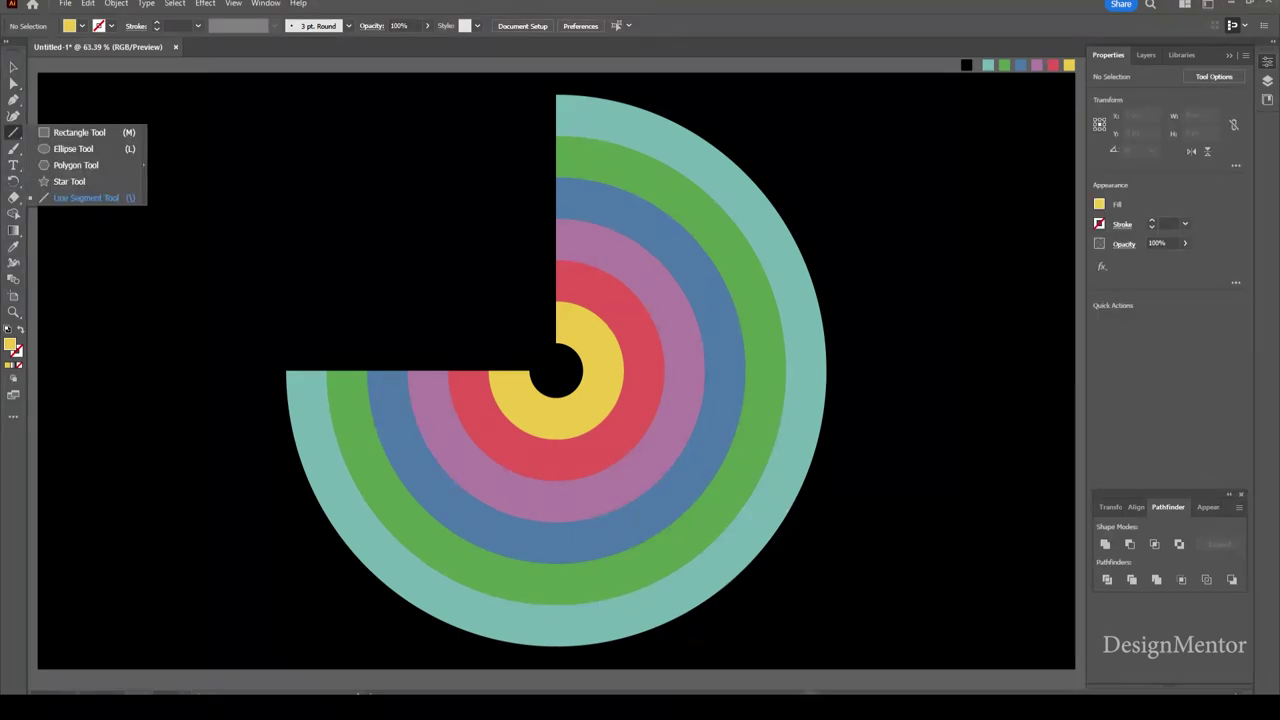
Step: Draw a short diagonal line at the teal ring's end and reflect it into an X
{"action": "left_click", "coordinate": [86, 197]}
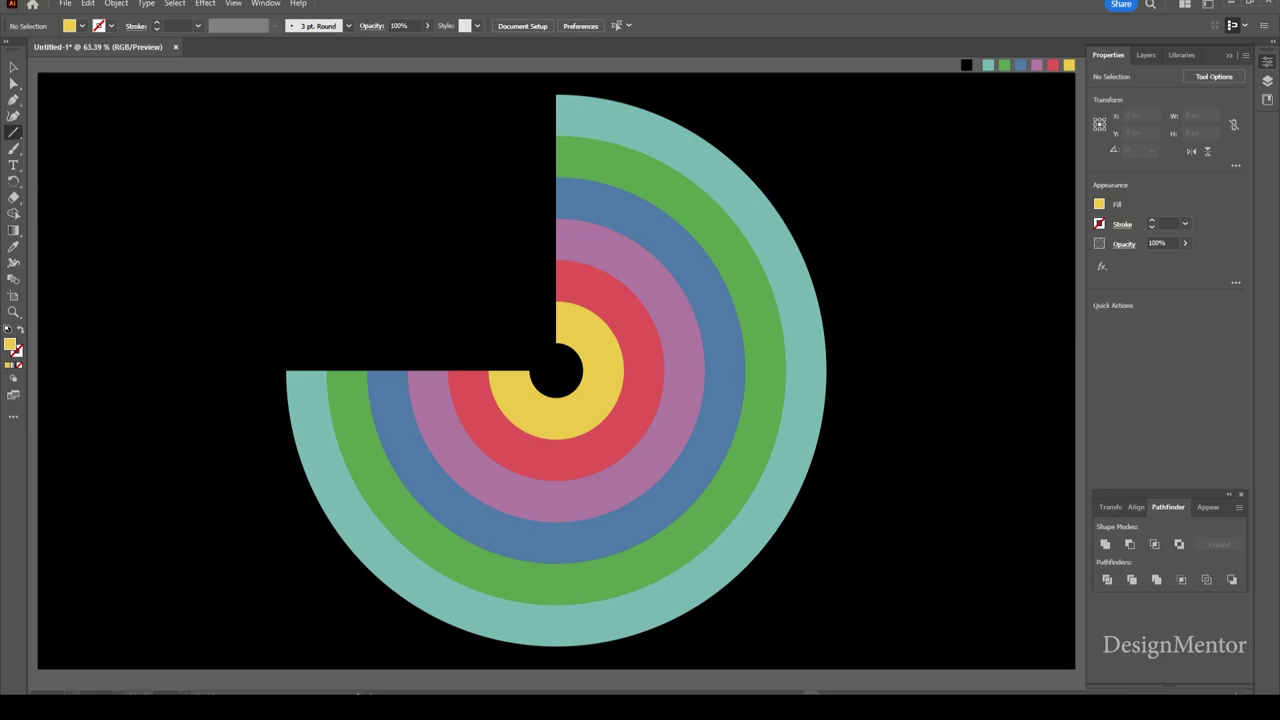
{"action": "mouse_move", "coordinate": [287, 405]}
{"action": "left_mouse_down"}
{"action": "mouse_move", "coordinate": [327, 362]}
{"action": "mouse_move", "coordinate": [298, 382]}
{"action": "left_mouse_up"}
{"action": "key", "text": "v"}
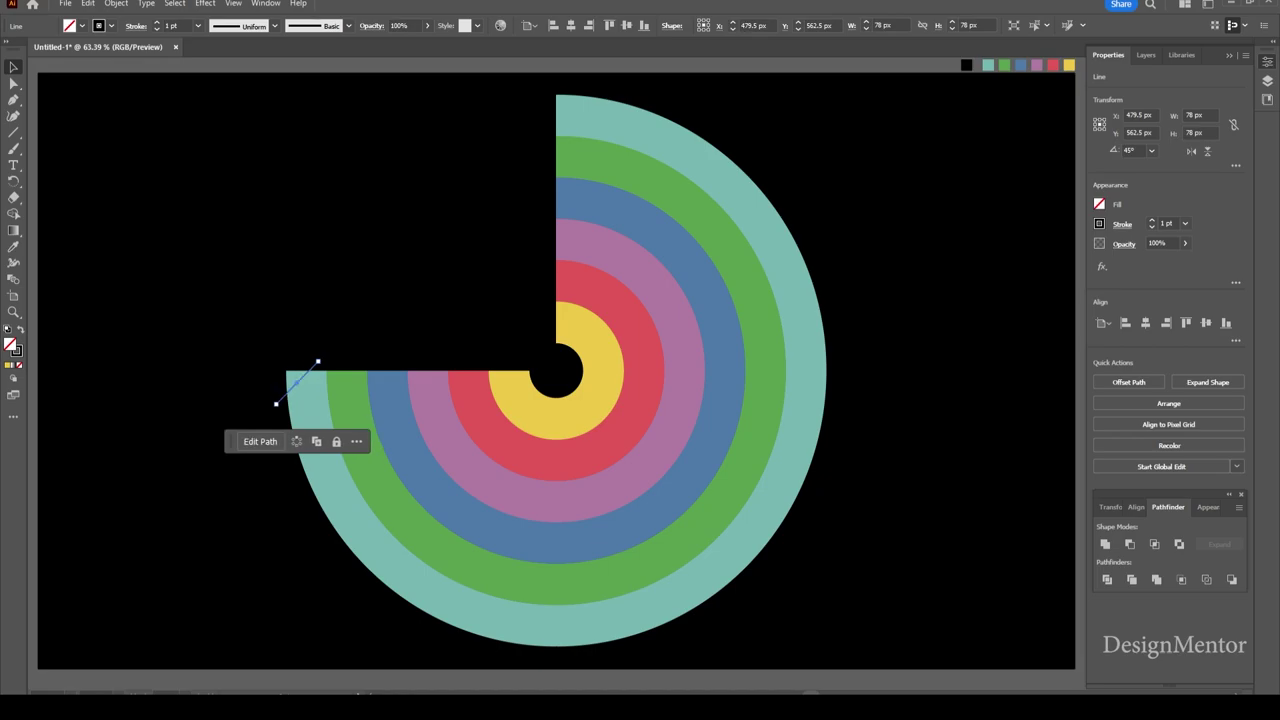
{"action": "left_click", "coordinate": [116, 3]}
{"action": "left_click", "coordinate": [300, 61]}
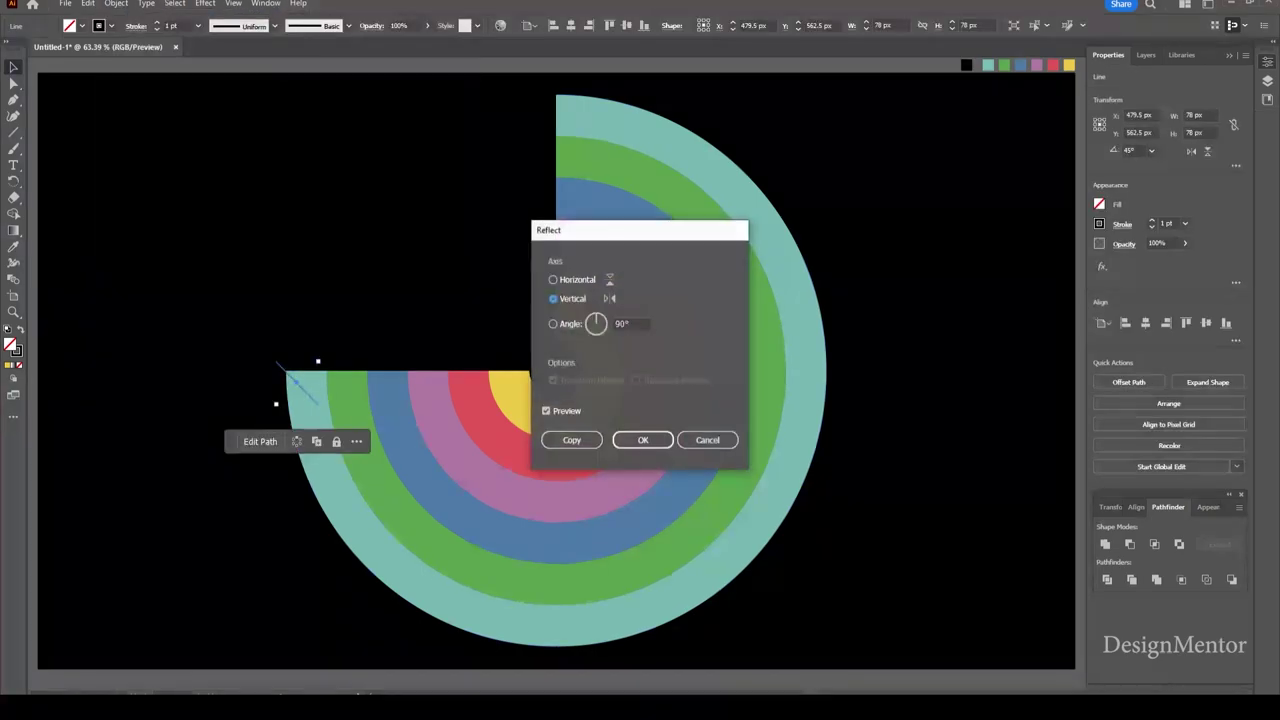
{"action": "key", "text": "Return"}
{"action": "key", "text": "shift+Right"}
{"action": "key", "text": "shift+Right"}
{"action": "key", "text": "shift+Right"}
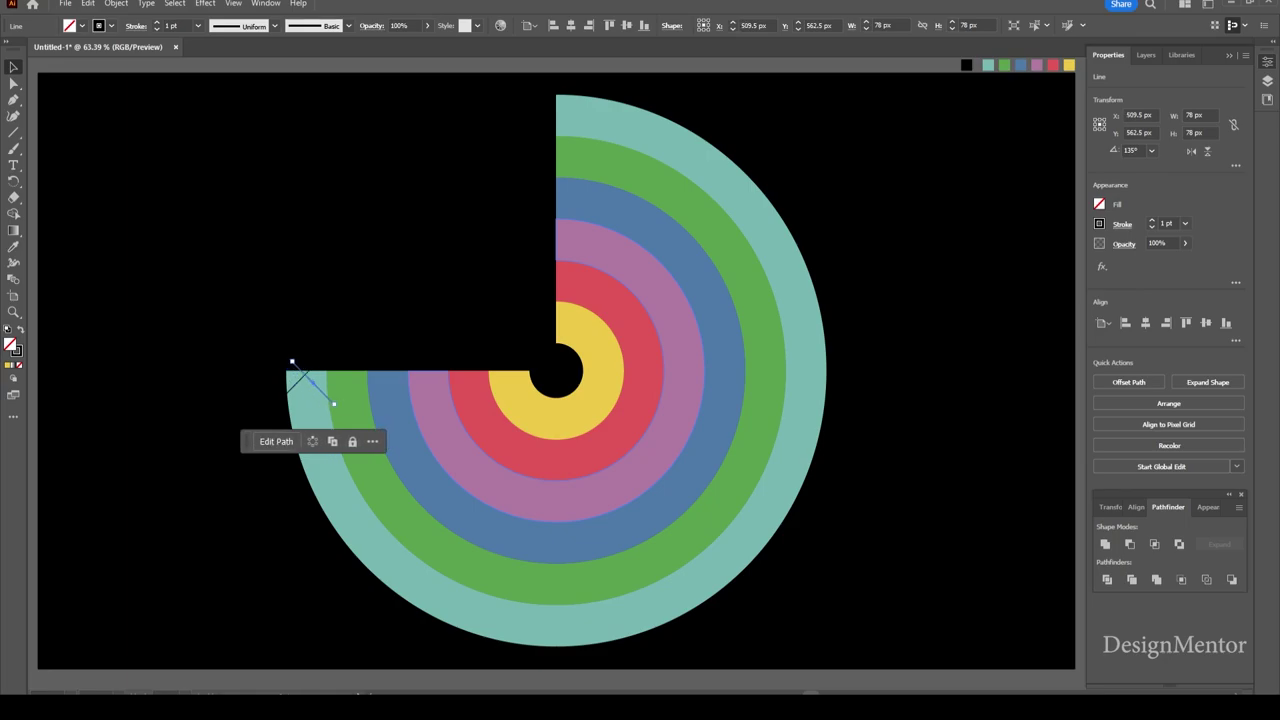
{"action": "left_click", "coordinate": [311, 366], "text": "shift"}
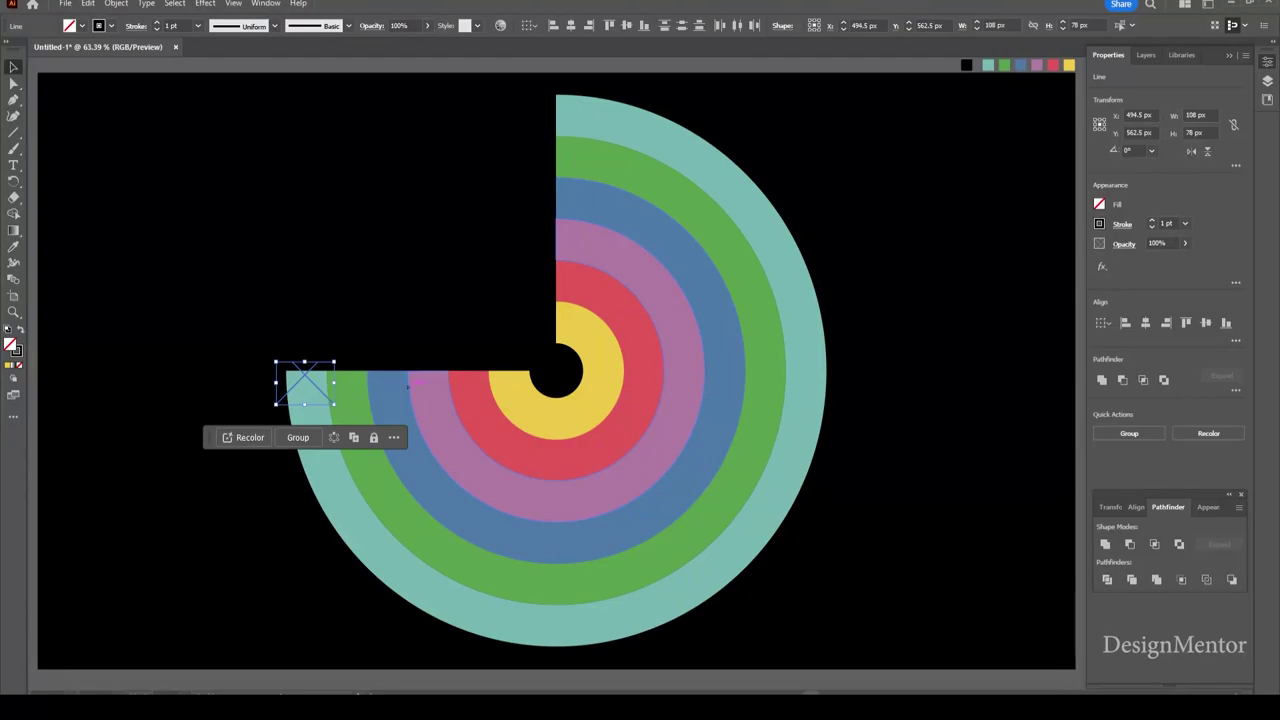
{"action": "key", "text": "Up"}
{"action": "key", "text": "Up"}
{"action": "key", "text": "Up"}
{"action": "key", "text": "Up"}
{"action": "key", "text": "Up"}
{"action": "key", "text": "Up"}
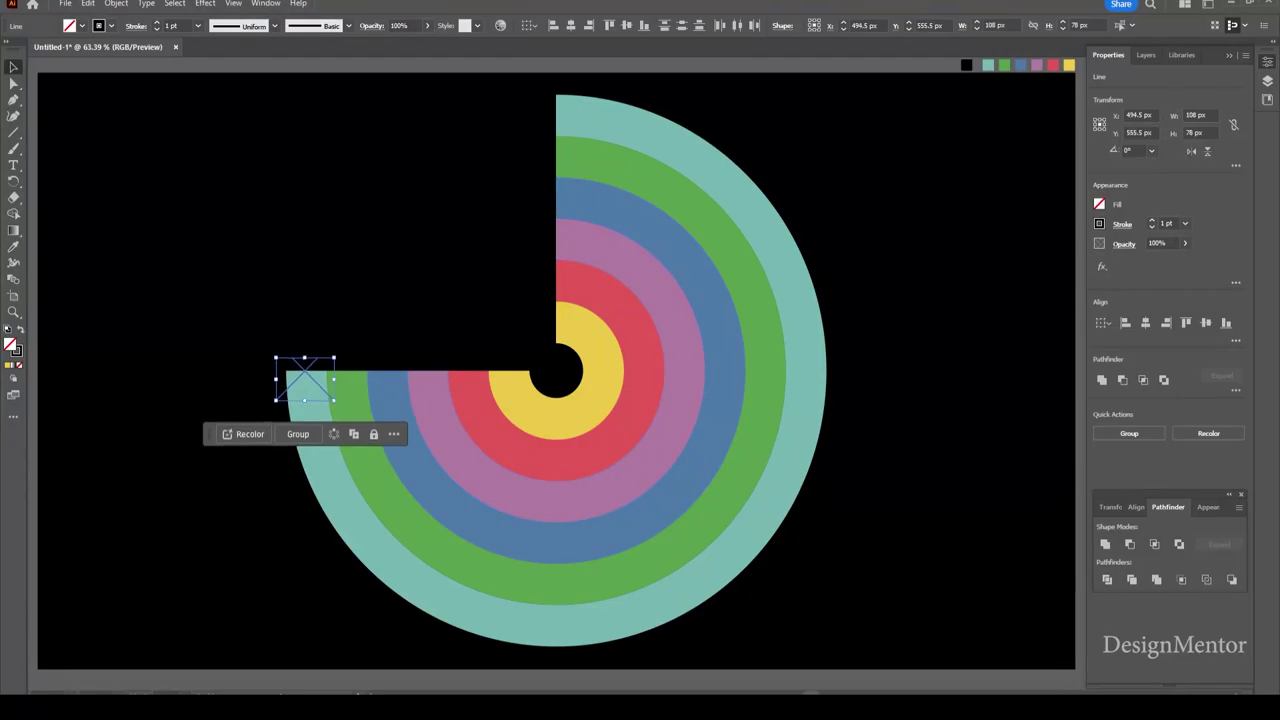
Step: Copy the X lines onto the green, blue and pink ring bands
{"action": "key", "text": "shift+Right"}
{"action": "key", "text": "shift+Right"}
{"action": "key", "text": "shift+Right"}
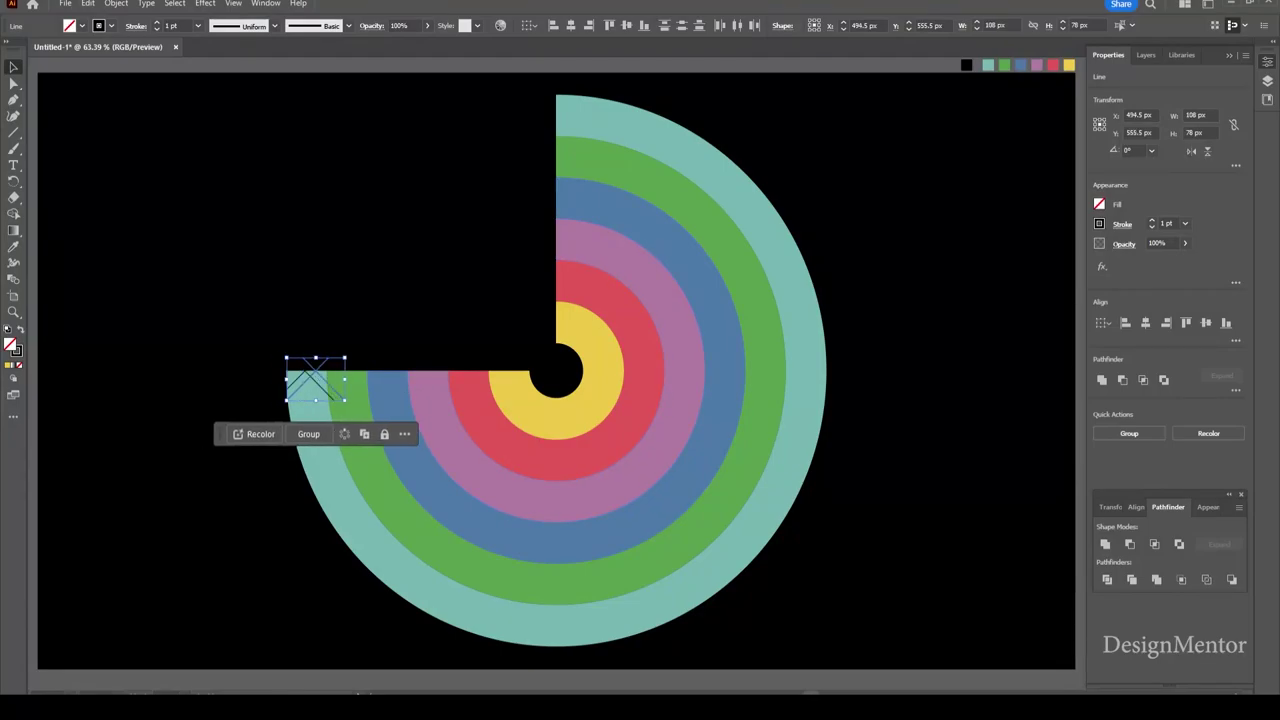
{"action": "key", "text": "shift+Right"}
{"action": "key", "text": "shift+Right"}
{"action": "key", "text": "shift+Right"}
{"action": "key", "text": "shift+Right"}
{"action": "key", "text": "shift+Right"}
{"action": "key", "text": "shift+Left"}
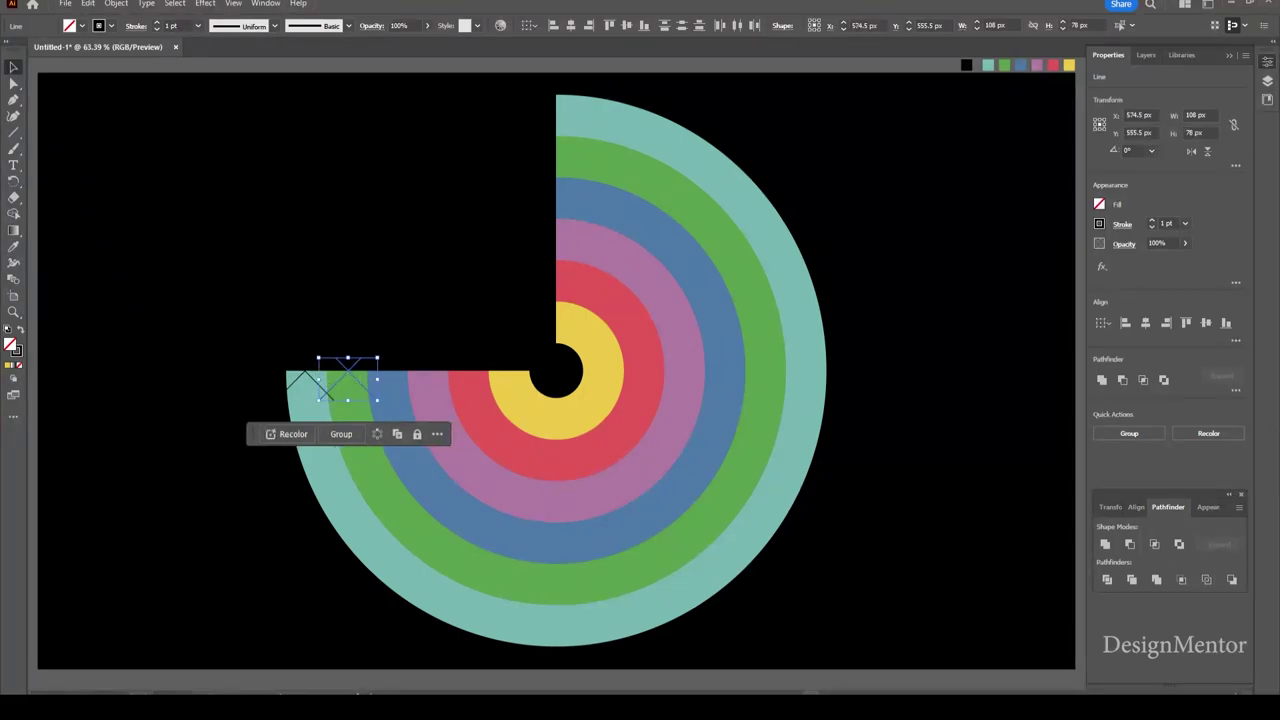
{"action": "key", "text": "Left"}
{"action": "key", "text": "Left"}
{"action": "key", "text": "Left"}
{"action": "key", "text": "Left"}
{"action": "key", "text": "Left"}
{"action": "key", "text": "Left"}
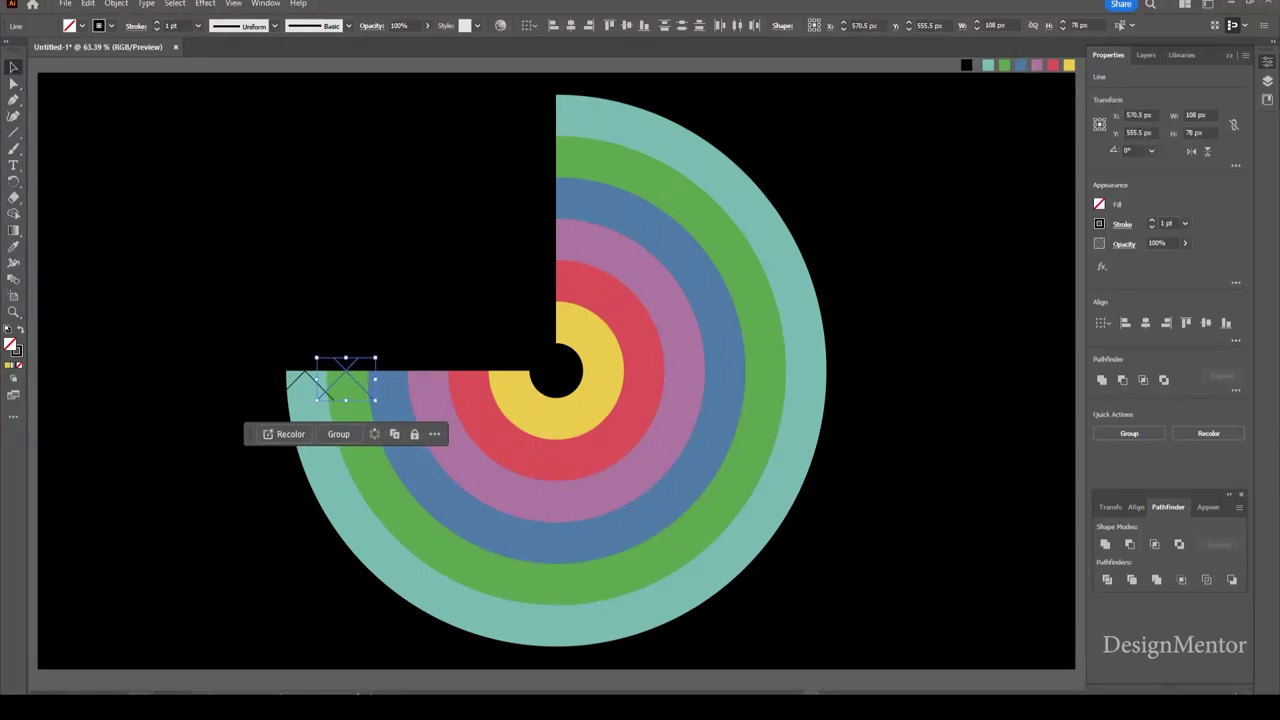
{"action": "key", "text": "ctrl+c"}
{"action": "key", "text": "ctrl+f"}
{"action": "key", "text": "shift+Right"}
{"action": "key", "text": "shift+Right"}
{"action": "key", "text": "shift+Right"}
{"action": "key", "text": "shift+Right"}
{"action": "key", "text": "shift+Right"}
{"action": "key", "text": "shift+Right"}
{"action": "key", "text": "shift+Right"}
{"action": "key", "text": "shift+Right"}
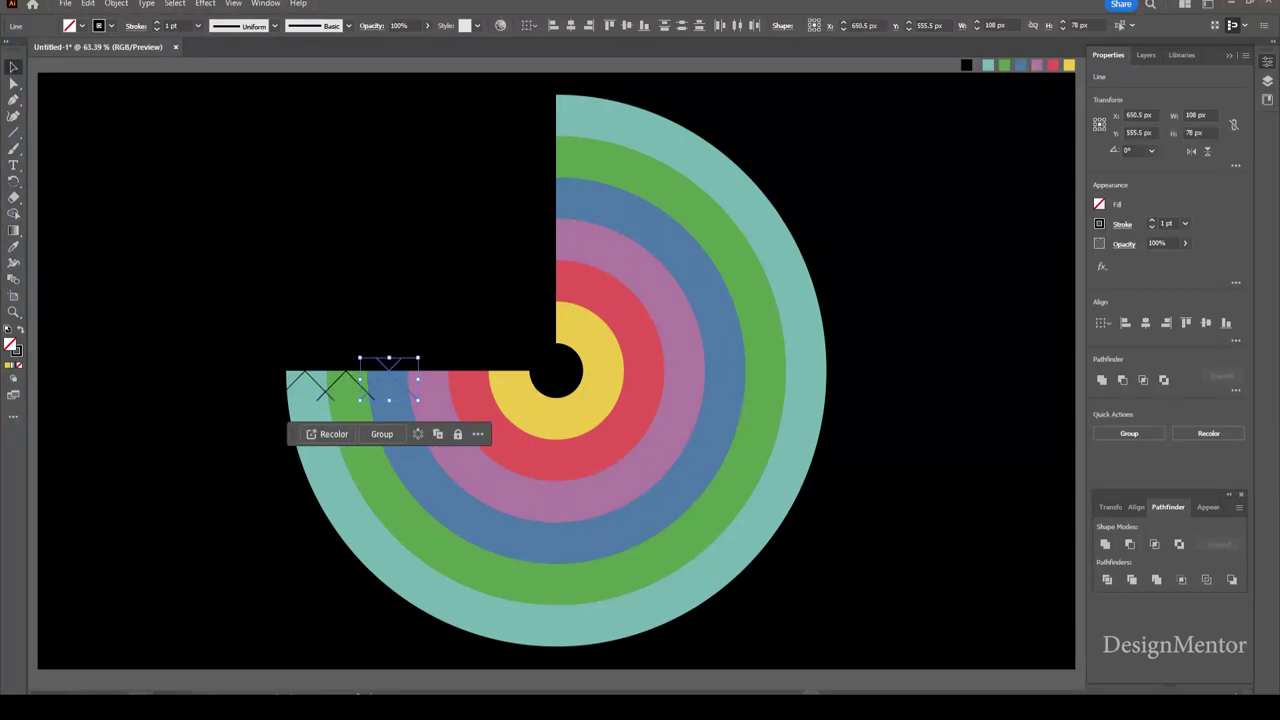
{"action": "key", "text": "Left"}
{"action": "key", "text": "Left"}
{"action": "key", "text": "Left"}
{"action": "key", "text": "ctrl+c"}
{"action": "key", "text": "ctrl+f"}
Step: Copy the X lines onto the red and yellow ring bands
{"action": "key", "text": "shift+Right"}
{"action": "key", "text": "shift+Right"}
{"action": "key", "text": "shift+Right"}
{"action": "key", "text": "shift+Right"}
{"action": "key", "text": "shift+Right"}
{"action": "key", "text": "shift+Right"}
{"action": "key", "text": "shift+Right"}
{"action": "key", "text": "Right"}
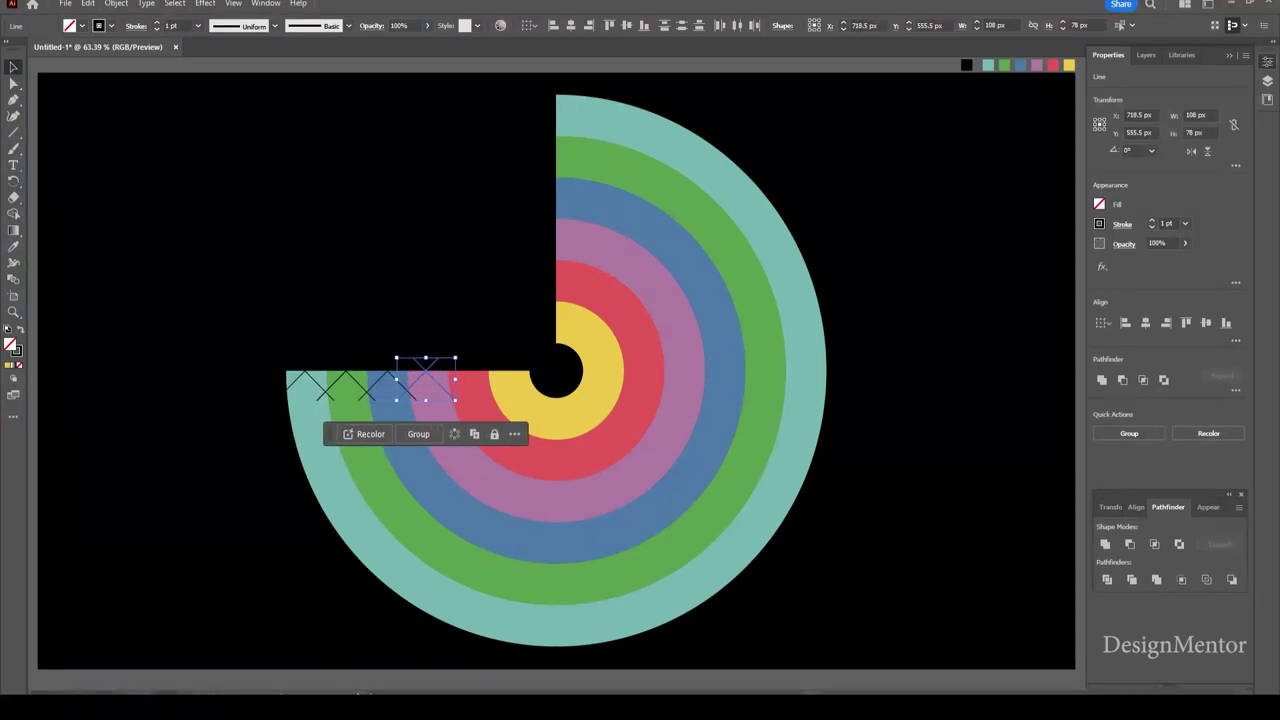
{"action": "key", "text": "Right"}
{"action": "key", "text": "Right"}
{"action": "key", "text": "ctrl+c"}
{"action": "key", "text": "ctrl+f"}
{"action": "key", "text": "shift+Right"}
{"action": "key", "text": "shift+Right"}
{"action": "key", "text": "shift+Right"}
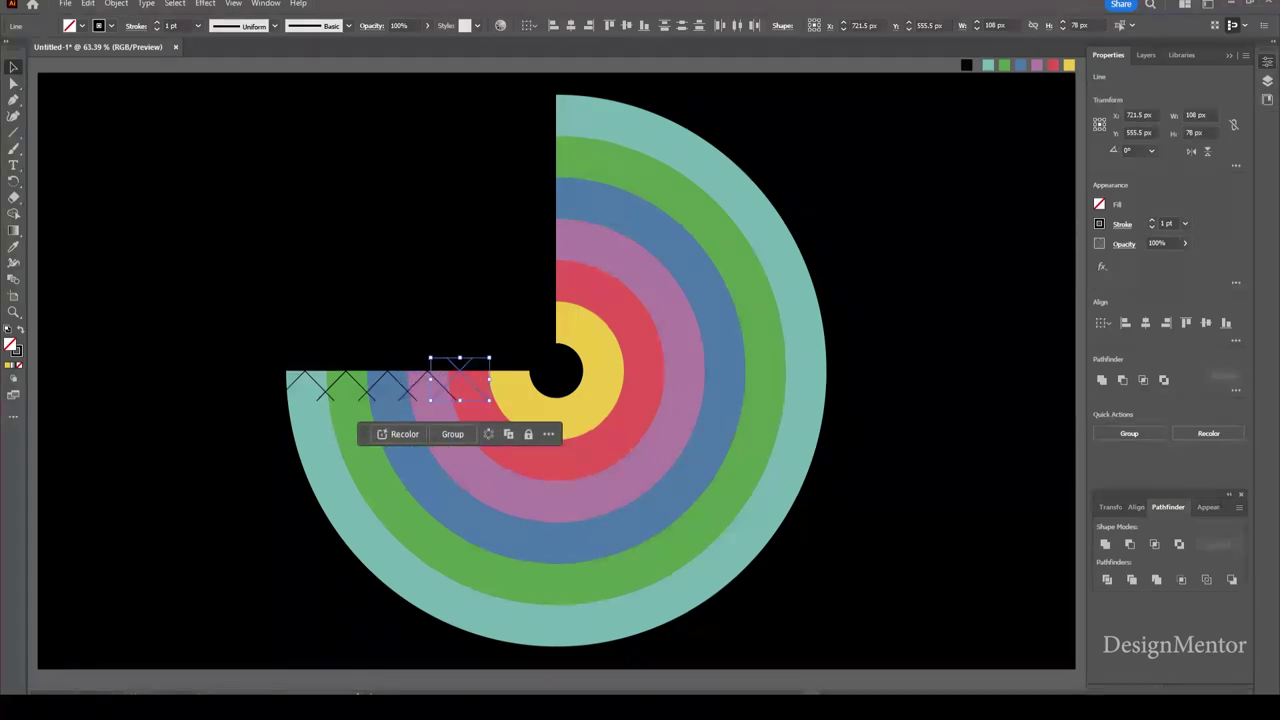
{"action": "key", "text": "shift+Right"}
{"action": "key", "text": "shift+Right"}
{"action": "key", "text": "shift+Right"}
{"action": "key", "text": "Left"}
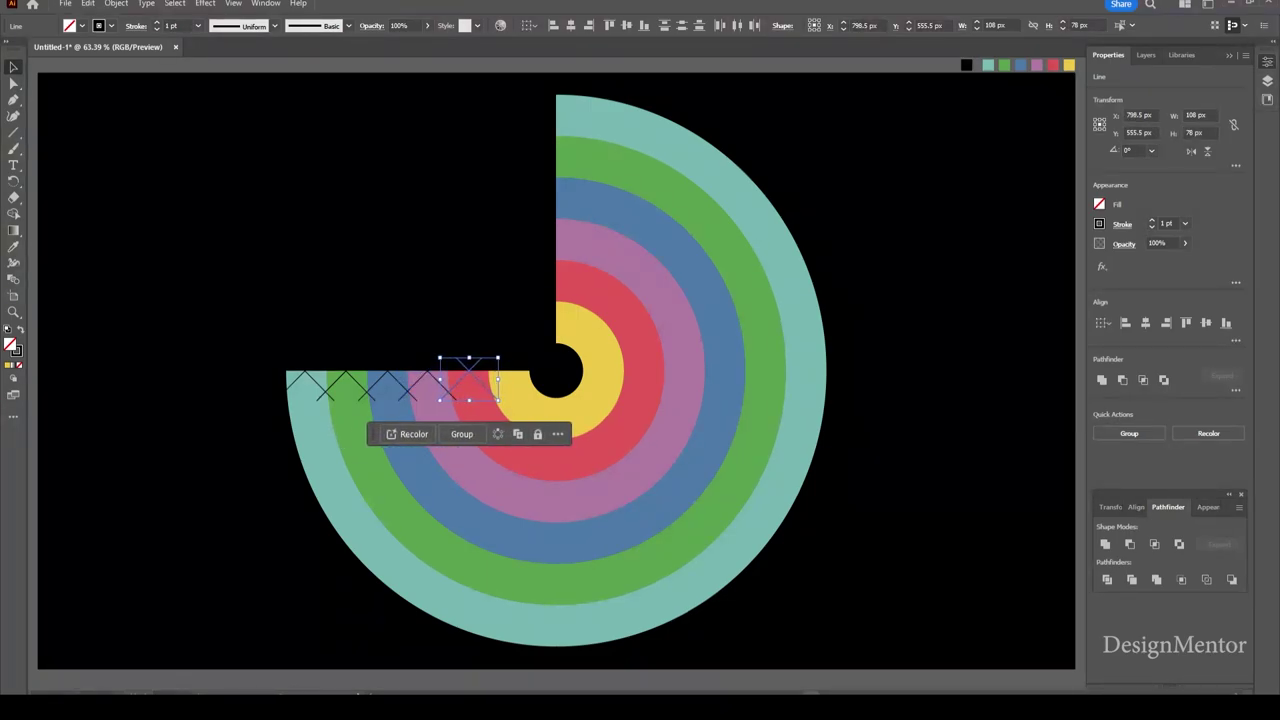
{"action": "key", "text": "ctrl+c"}
{"action": "key", "text": "ctrl+f"}
{"action": "key", "text": "shift+Right"}
{"action": "key", "text": "shift+Right"}
{"action": "key", "text": "shift+Right"}
{"action": "key", "text": "shift+Right"}
{"action": "key", "text": "shift+Right"}
{"action": "key", "text": "shift+Right"}
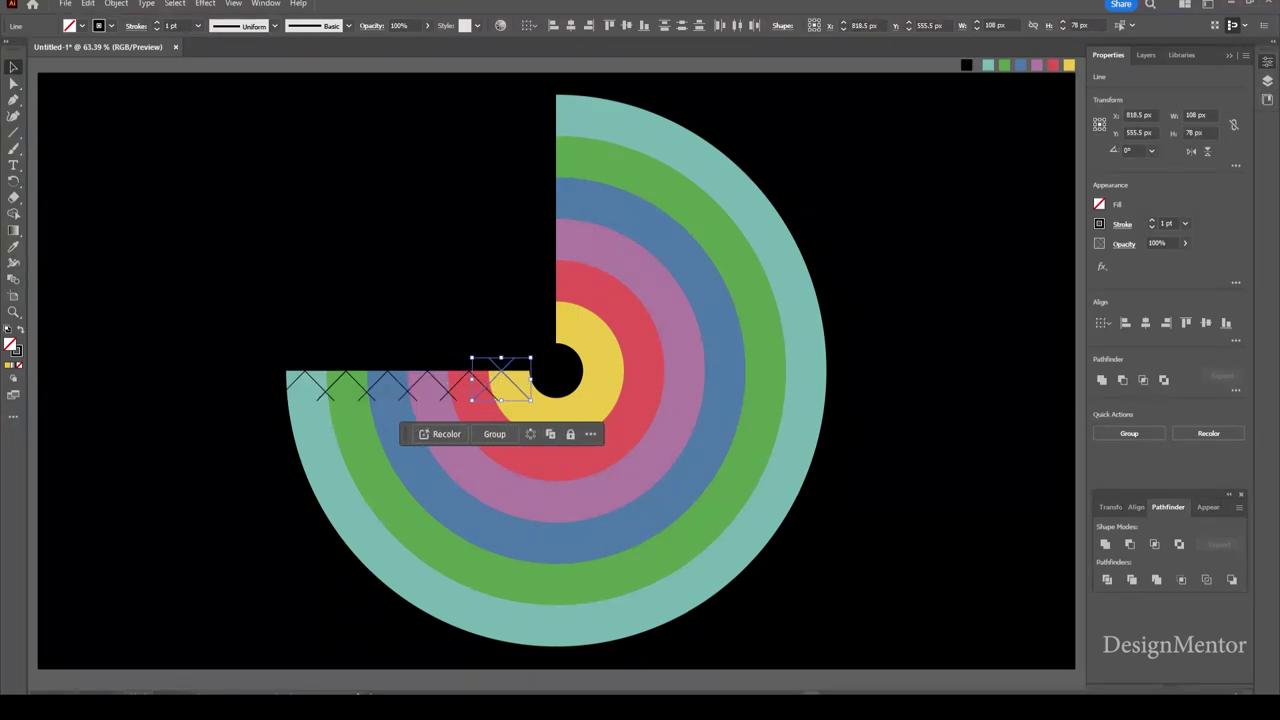
{"action": "key", "text": "shift+Right"}
{"action": "key", "text": "shift+Right"}
{"action": "key", "text": "shift+Left"}
{"action": "key", "text": "Left"}
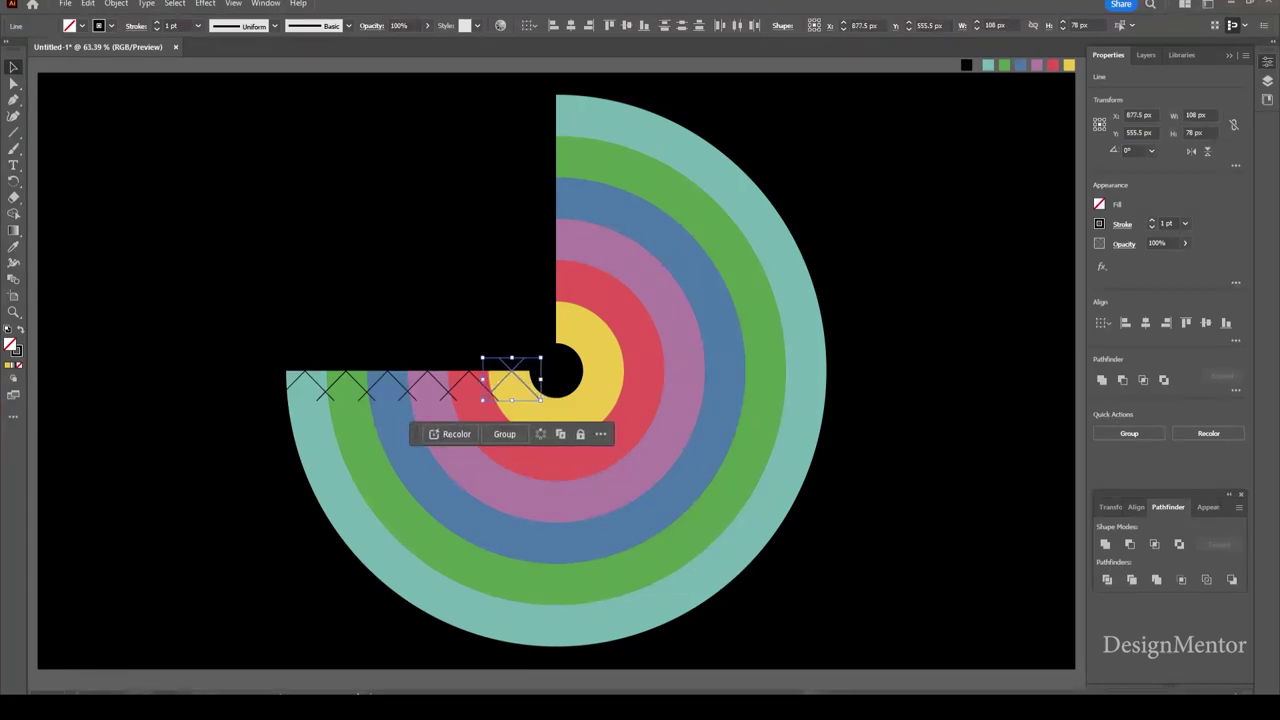
{"action": "key", "text": "Left"}
{"action": "key", "text": "Left"}
{"action": "key", "text": "Left"}
{"action": "key", "text": "Left"}
{"action": "key", "text": "Left"}
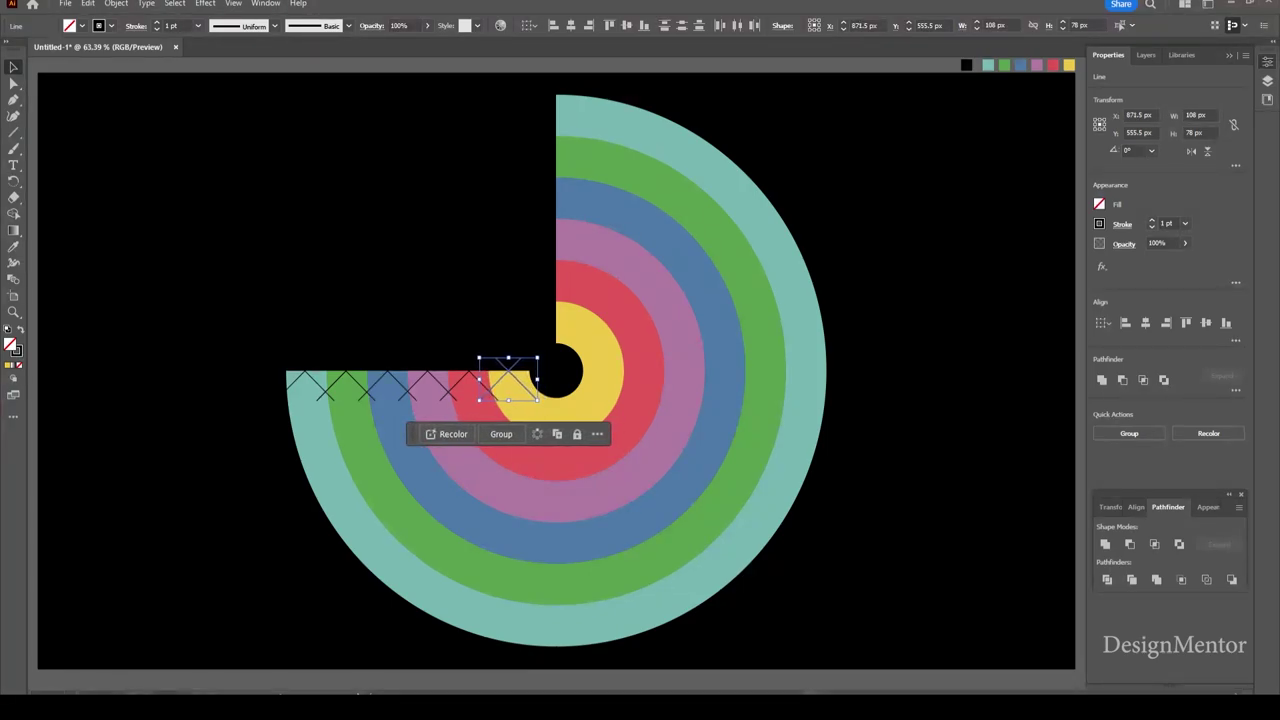
Step: Angle the innermost X line along the yellow ring, then select all rings and lines
{"action": "left_click", "coordinate": [494, 360]}
{"action": "key", "text": "e"}
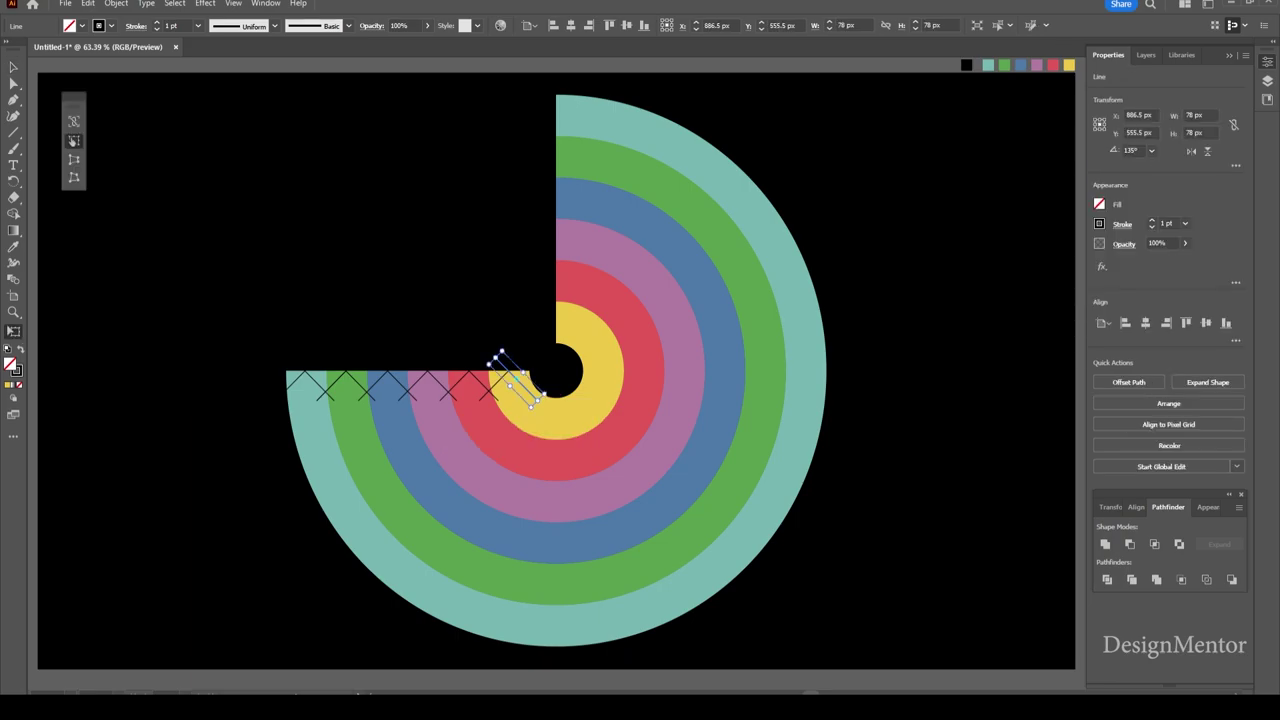
{"action": "left_click_drag", "start_coordinate": [503, 354], "coordinate": [497, 356]}
{"action": "left_click_drag", "start_coordinate": [538, 398], "coordinate": [556, 396]}
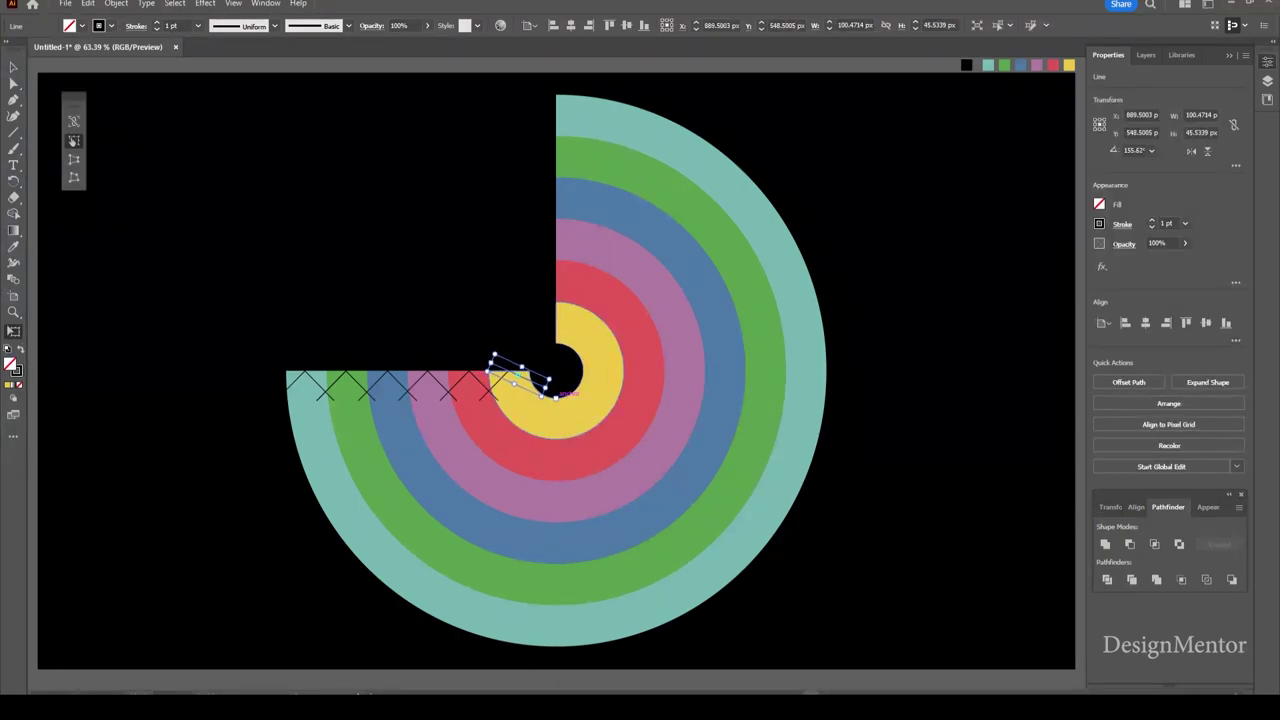
{"action": "key", "text": "v"}
{"action": "left_click", "coordinate": [496, 366]}
{"action": "left_click_drag", "start_coordinate": [248, 322], "coordinate": [546, 436]}
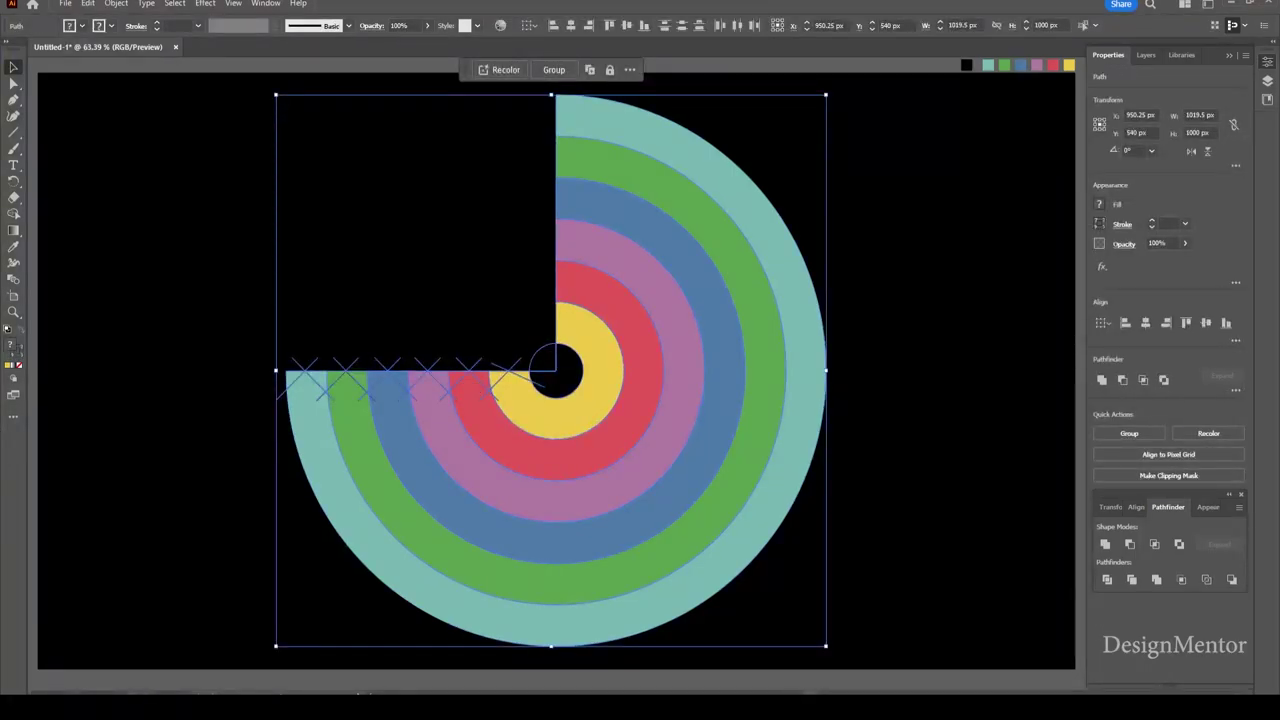
Step: Split the rings along the X lines with Pathfinder Divide and ungroup the pieces
{"action": "left_click", "coordinate": [1107, 580]}
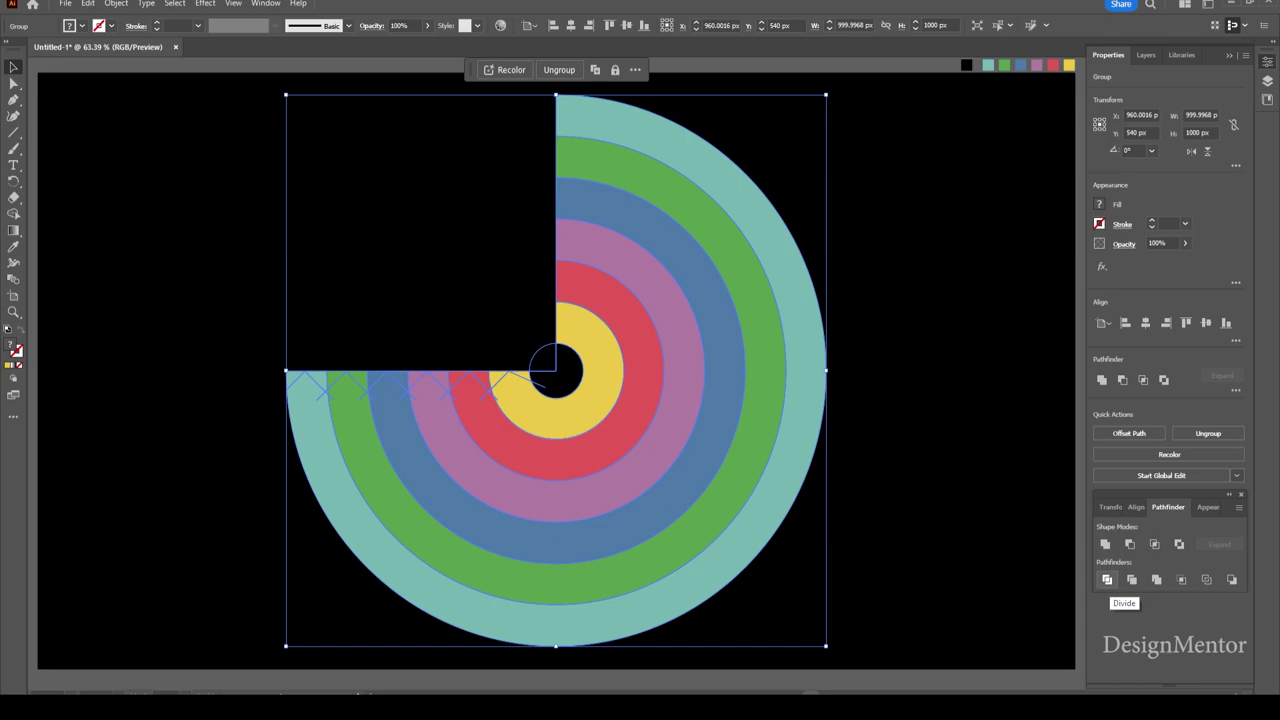
{"action": "right_click", "coordinate": [433, 73]}
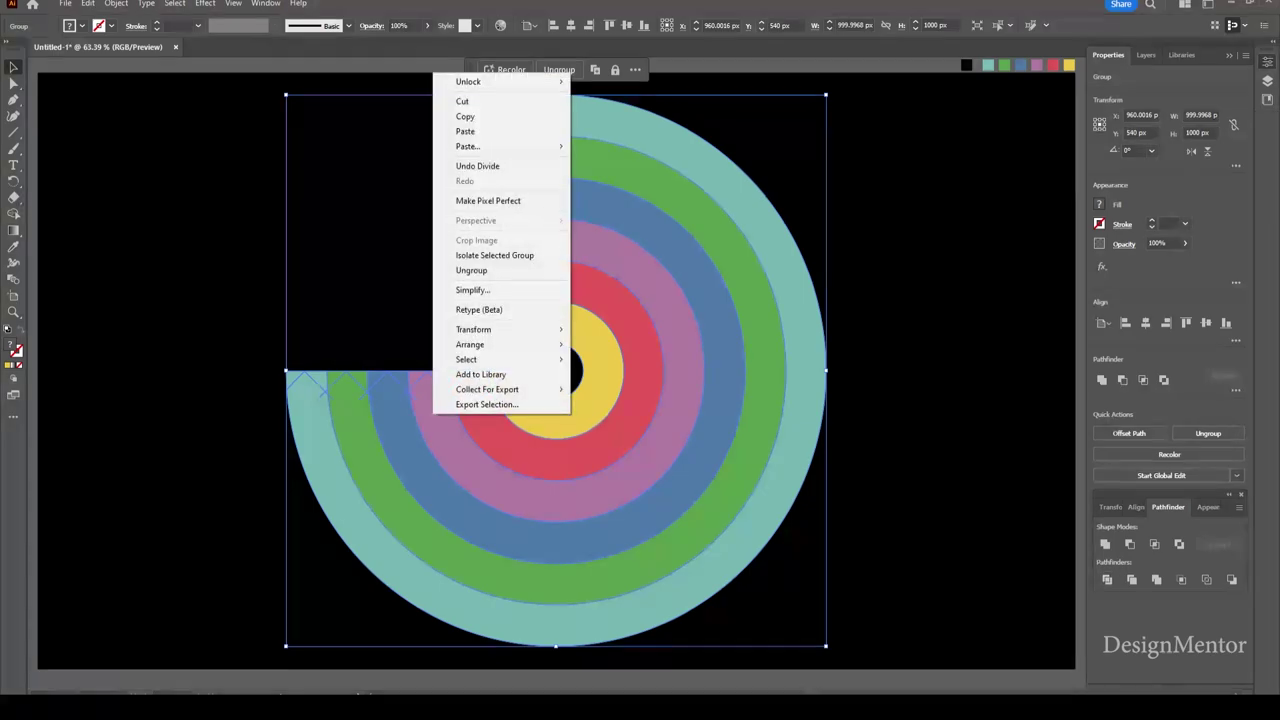
{"action": "left_click", "coordinate": [480, 270]}
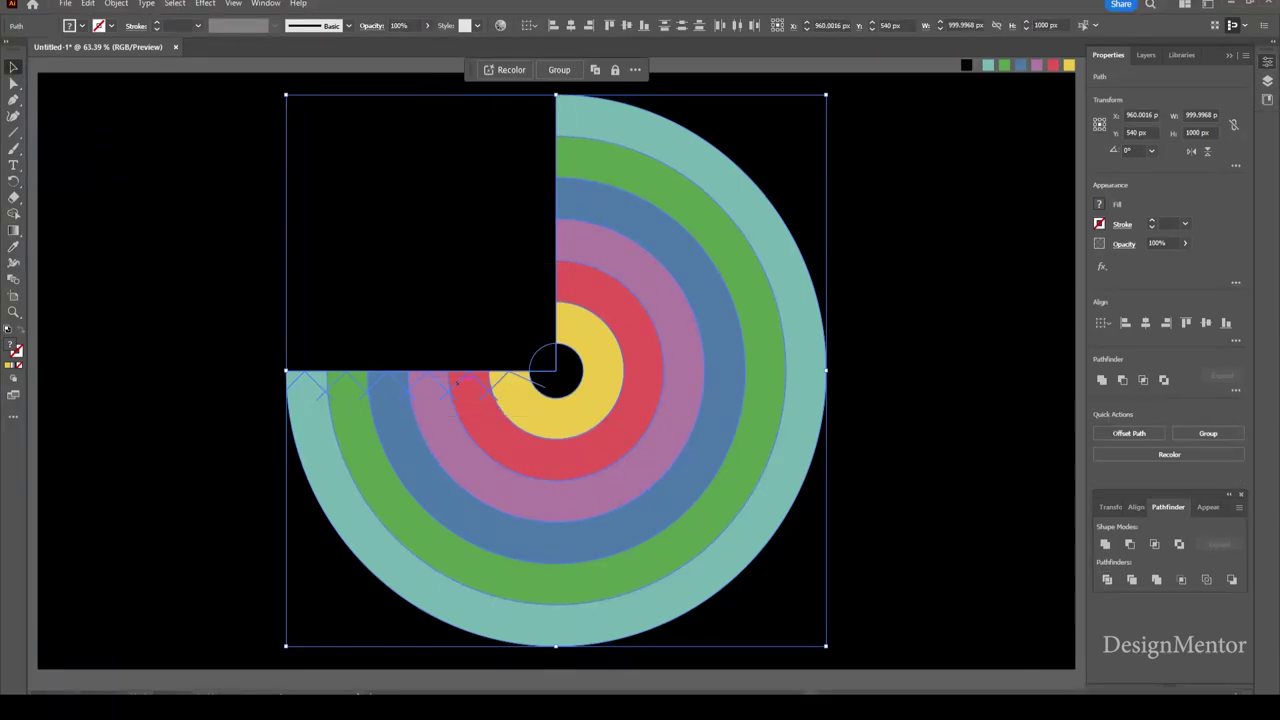
{"action": "right_click", "coordinate": [455, 316]}
{"action": "left_click", "coordinate": [450, 310]}
{"action": "left_click", "coordinate": [450, 310]}
Step: Remove the small notch pieces from the yellow, red, pink, blue, green and teal rings
{"action": "left_click", "coordinate": [522, 374]}
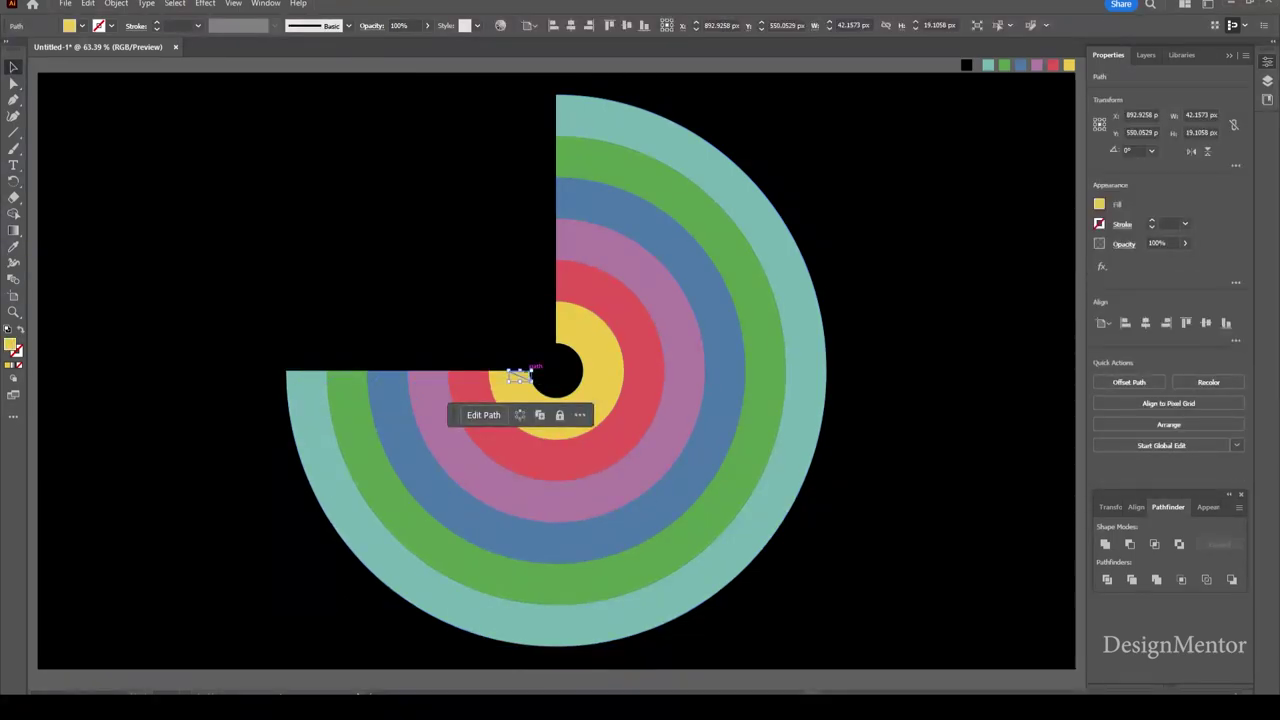
{"action": "left_click", "coordinate": [537, 367]}
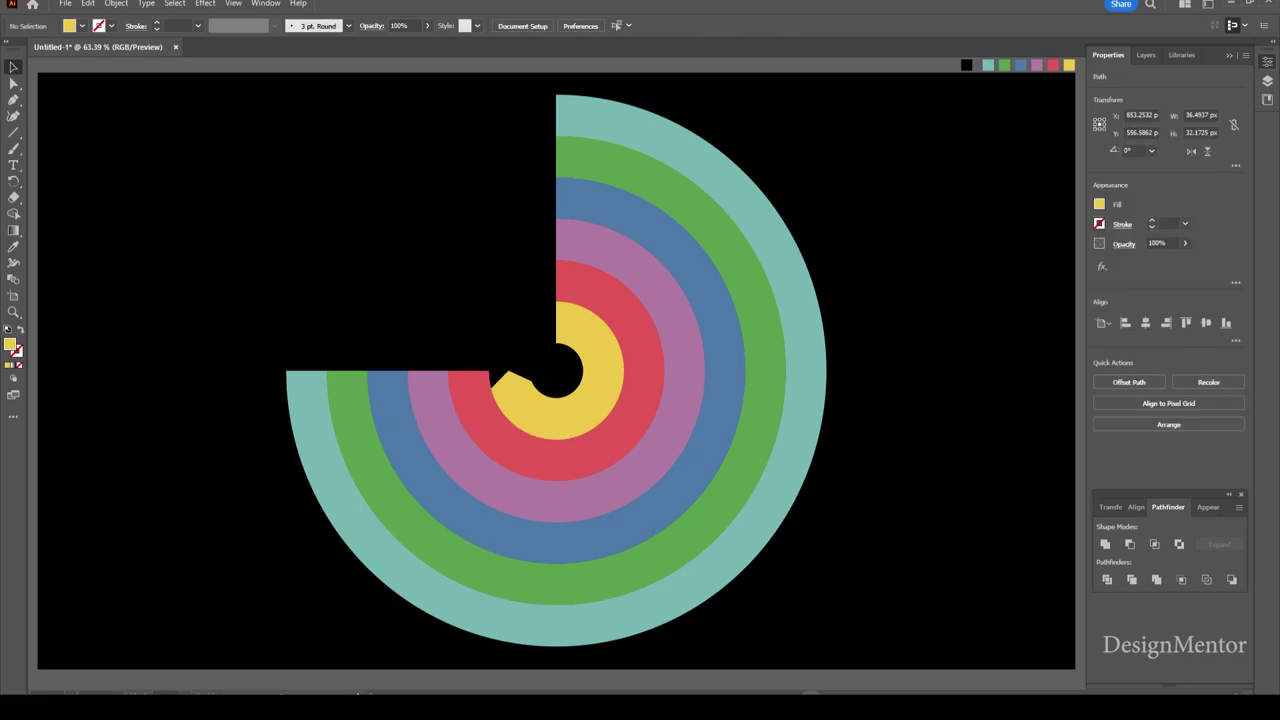
{"action": "left_click", "coordinate": [468, 381]}
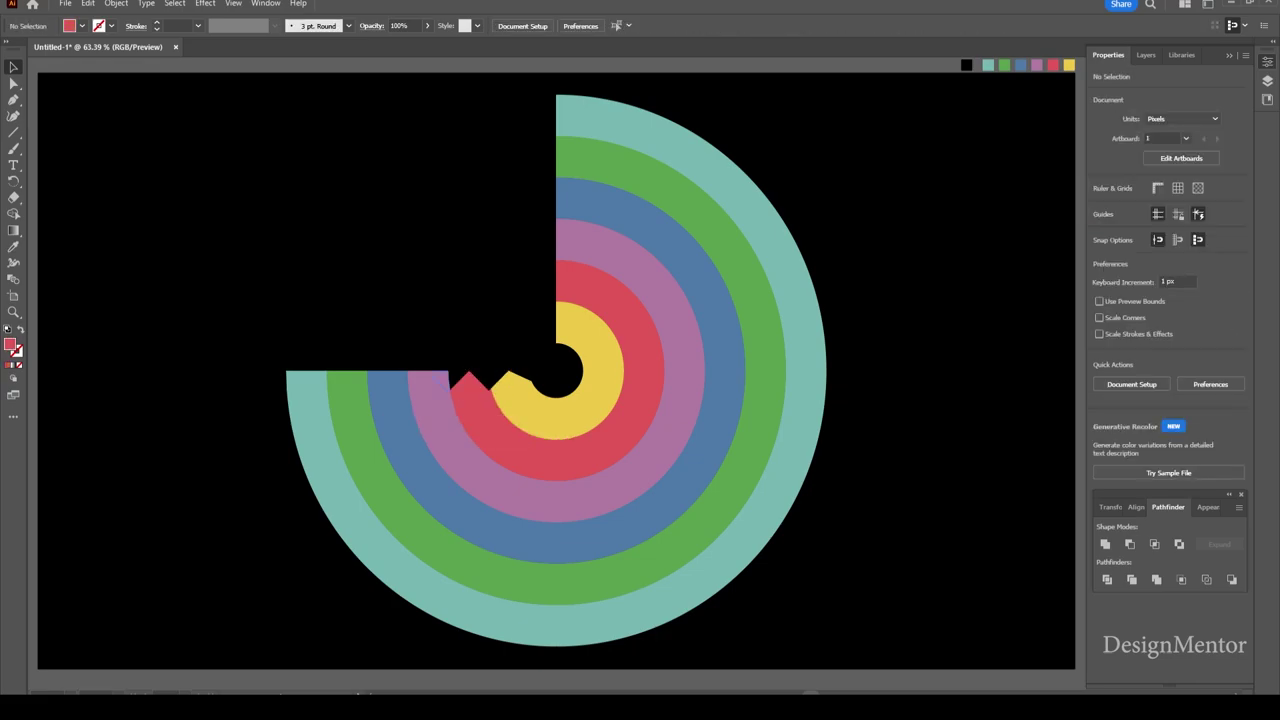
{"action": "left_click", "coordinate": [427, 382]}
{"action": "left_click", "coordinate": [388, 381]}
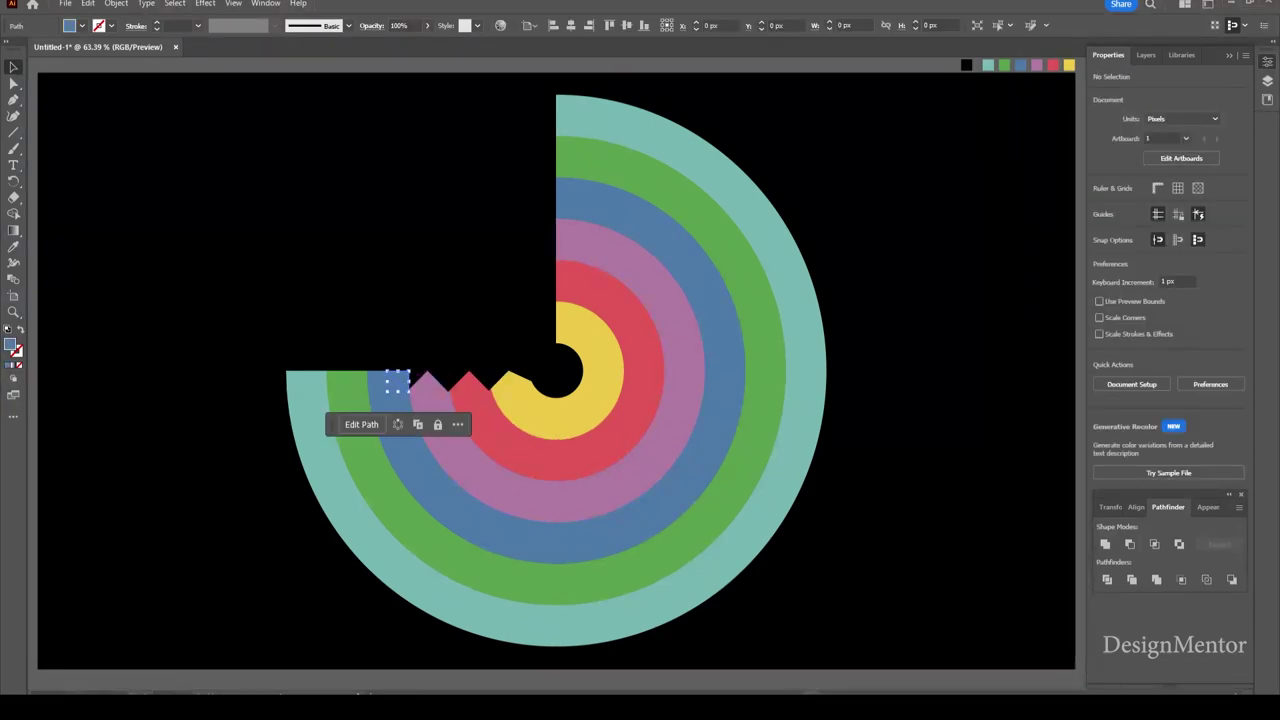
{"action": "left_click", "coordinate": [347, 381]}
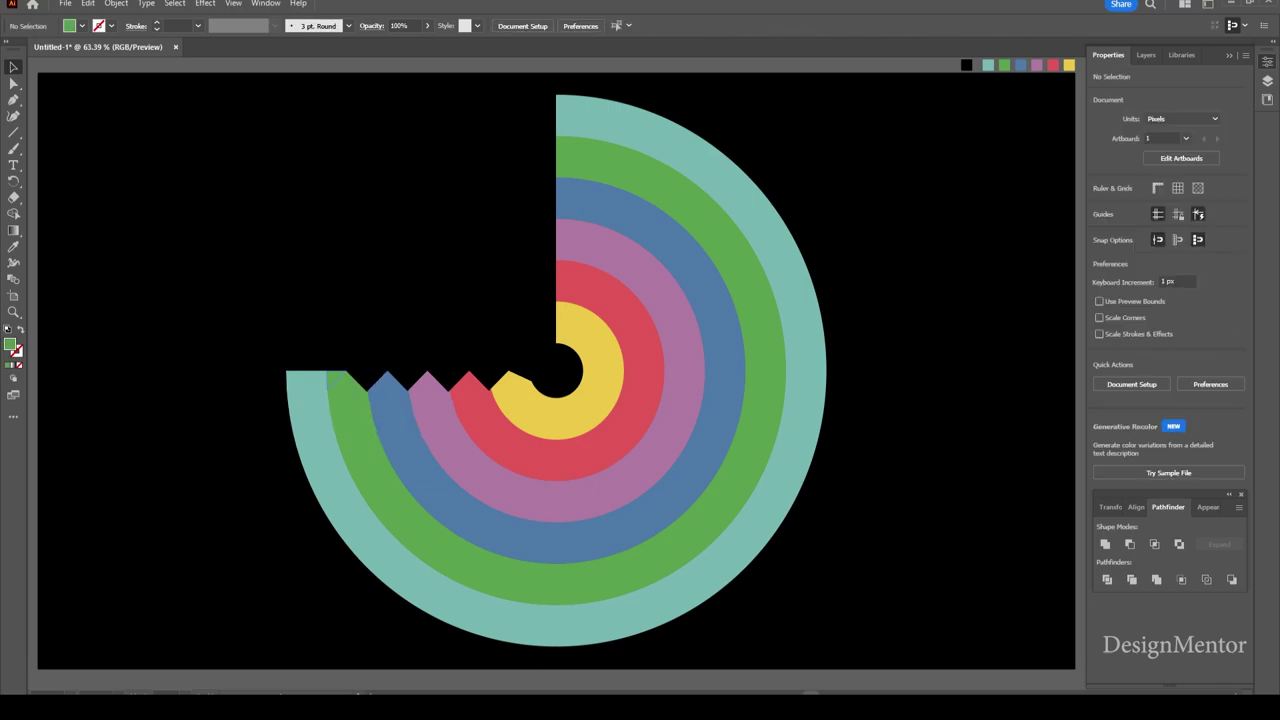
{"action": "left_click", "coordinate": [347, 381]}
{"action": "left_click", "coordinate": [306, 381]}
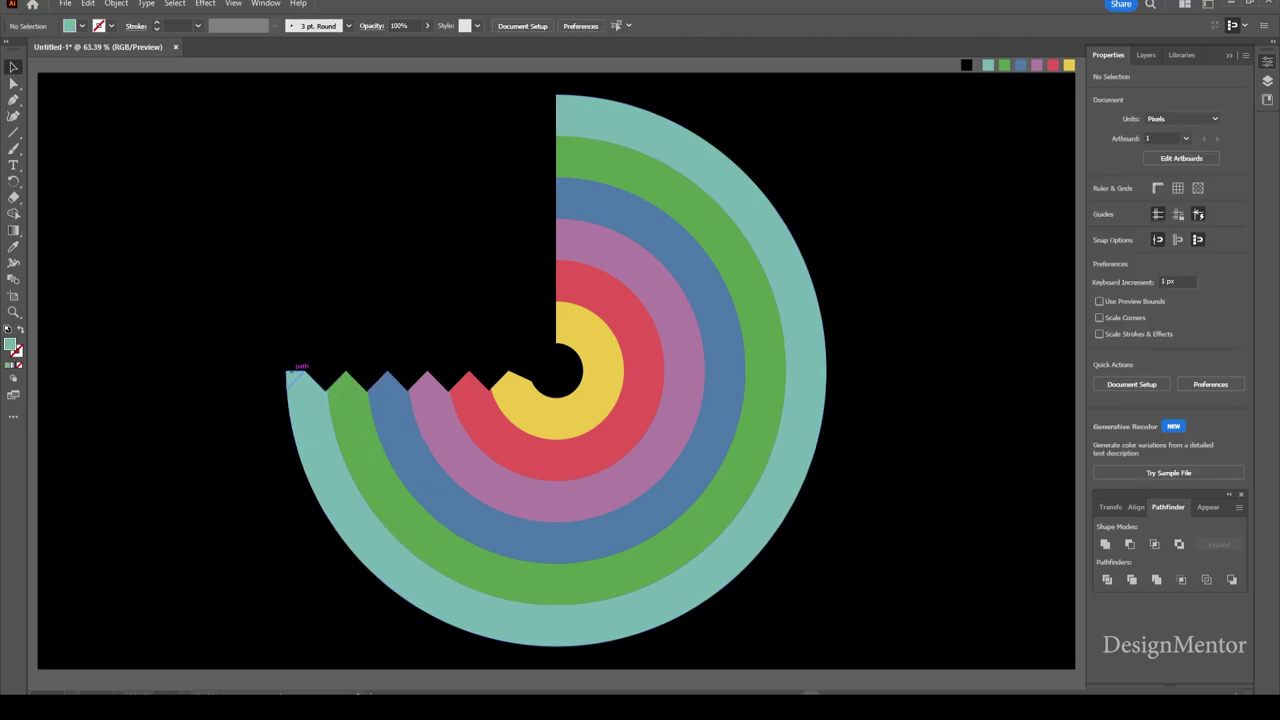
{"action": "left_click", "coordinate": [305, 380]}
Step: Set the Type tool to Open Sans at 20 pt
{"action": "left_click", "coordinate": [13, 165]}
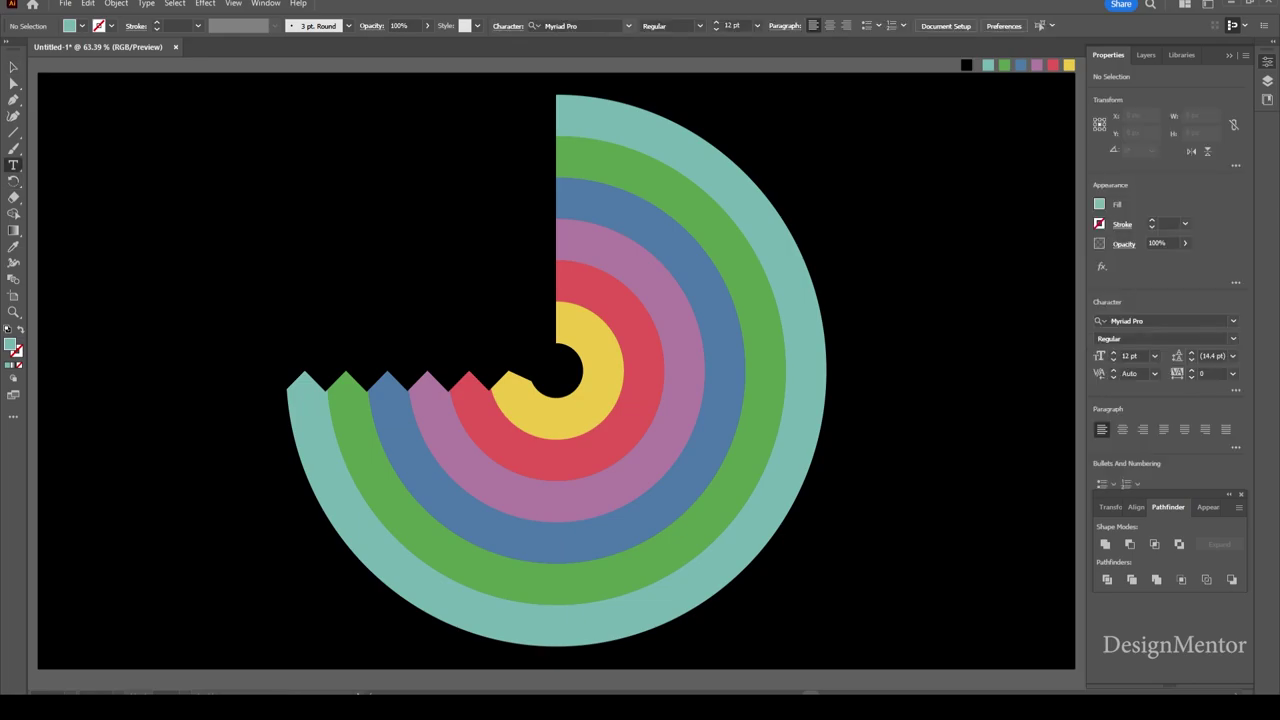
{"action": "left_click", "coordinate": [570, 25]}
{"action": "type", "text": "open"}
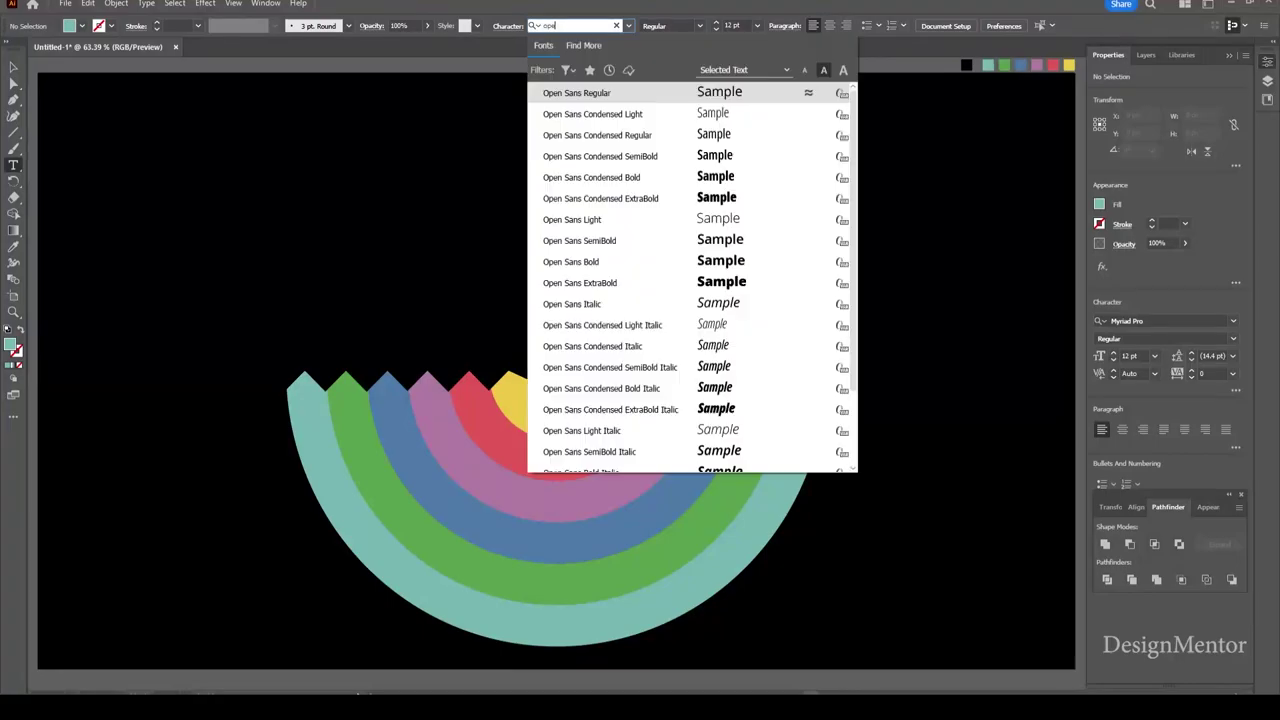
{"action": "key", "text": "Down"}
{"action": "key", "text": "Up"}
{"action": "key", "text": "Return"}
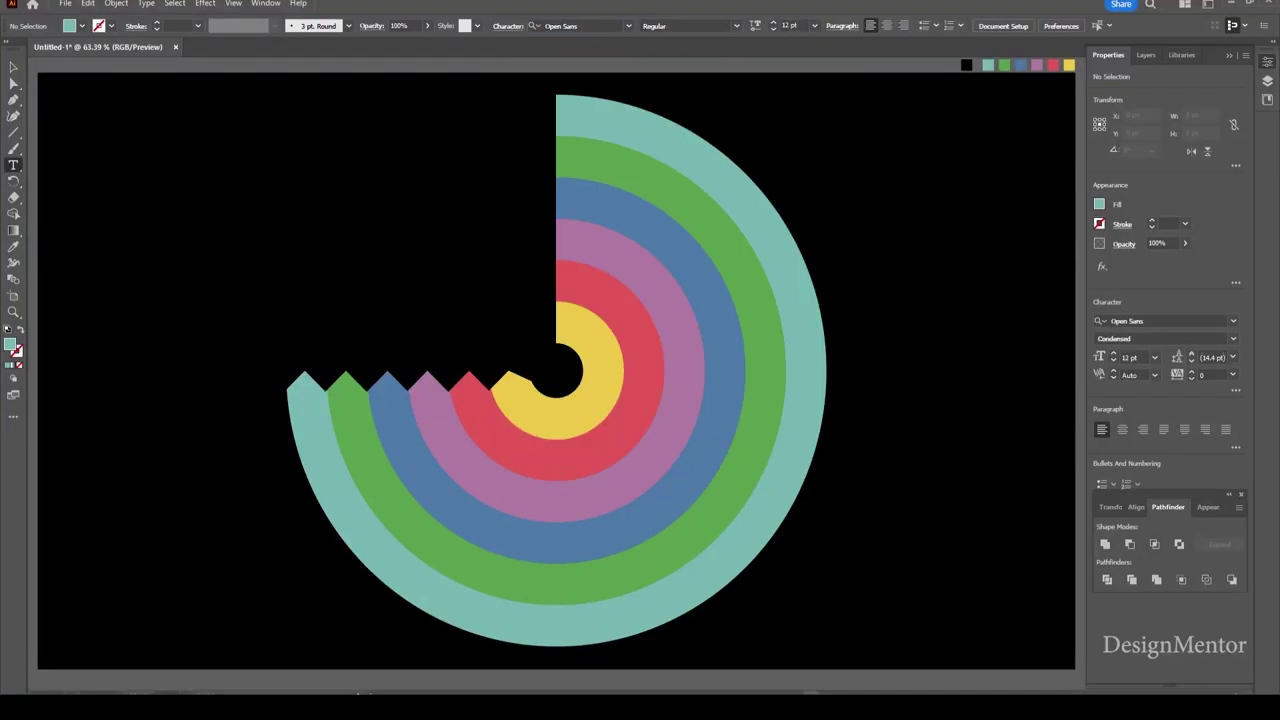
{"action": "left_click", "coordinate": [790, 25]}
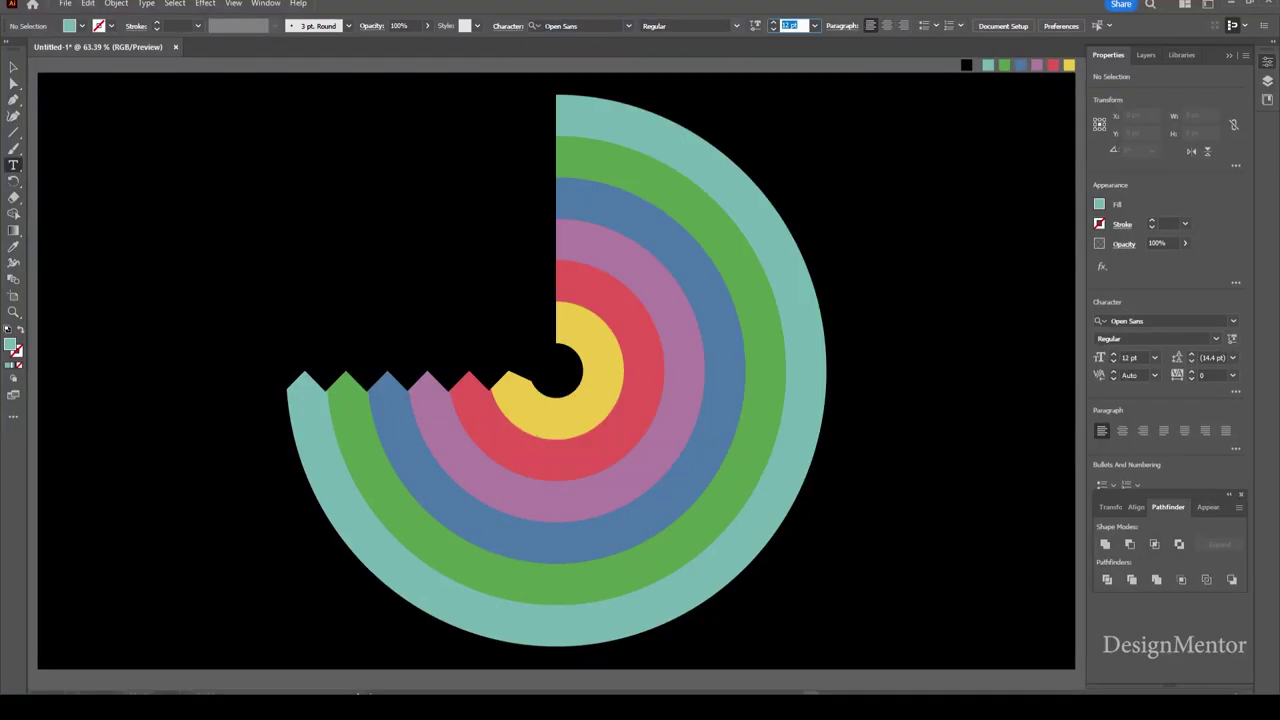
{"action": "type", "text": "20"}
{"action": "key", "text": "Return"}
Step: Place a text label above the rings and give it the teal ring's colour
{"action": "left_click", "coordinate": [322, 122]}
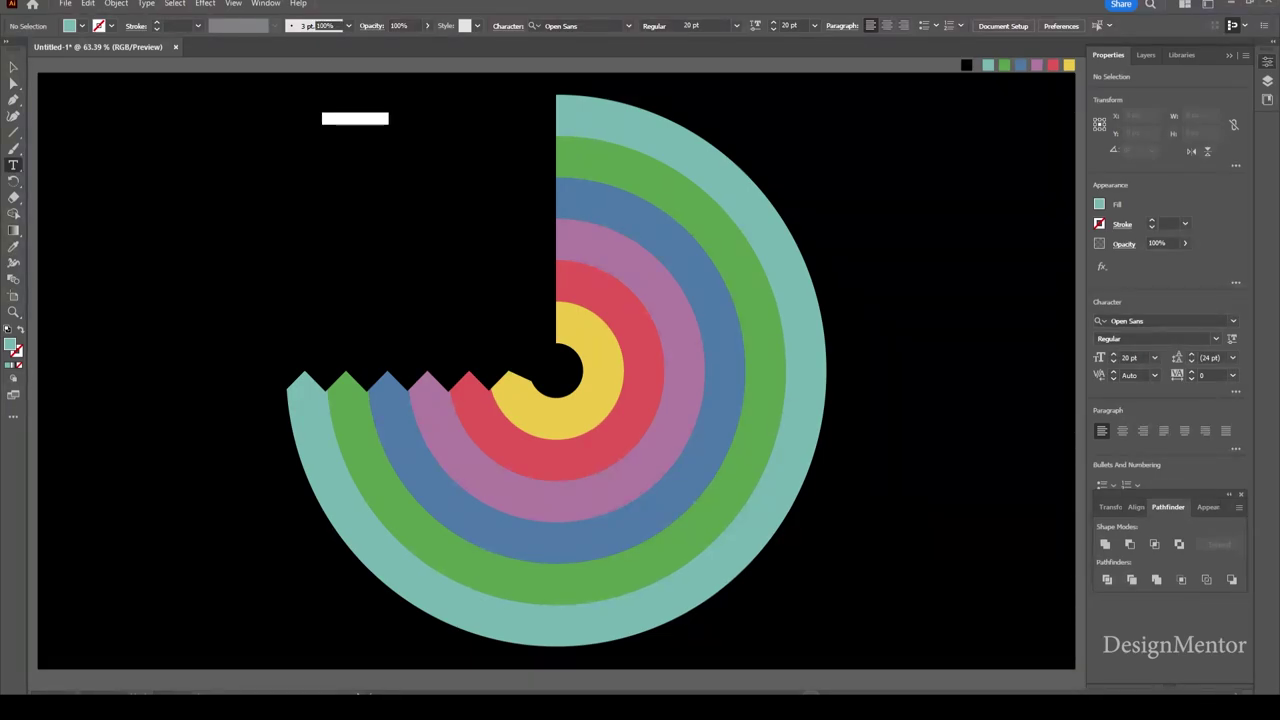
{"action": "key", "text": "BackSpace"}
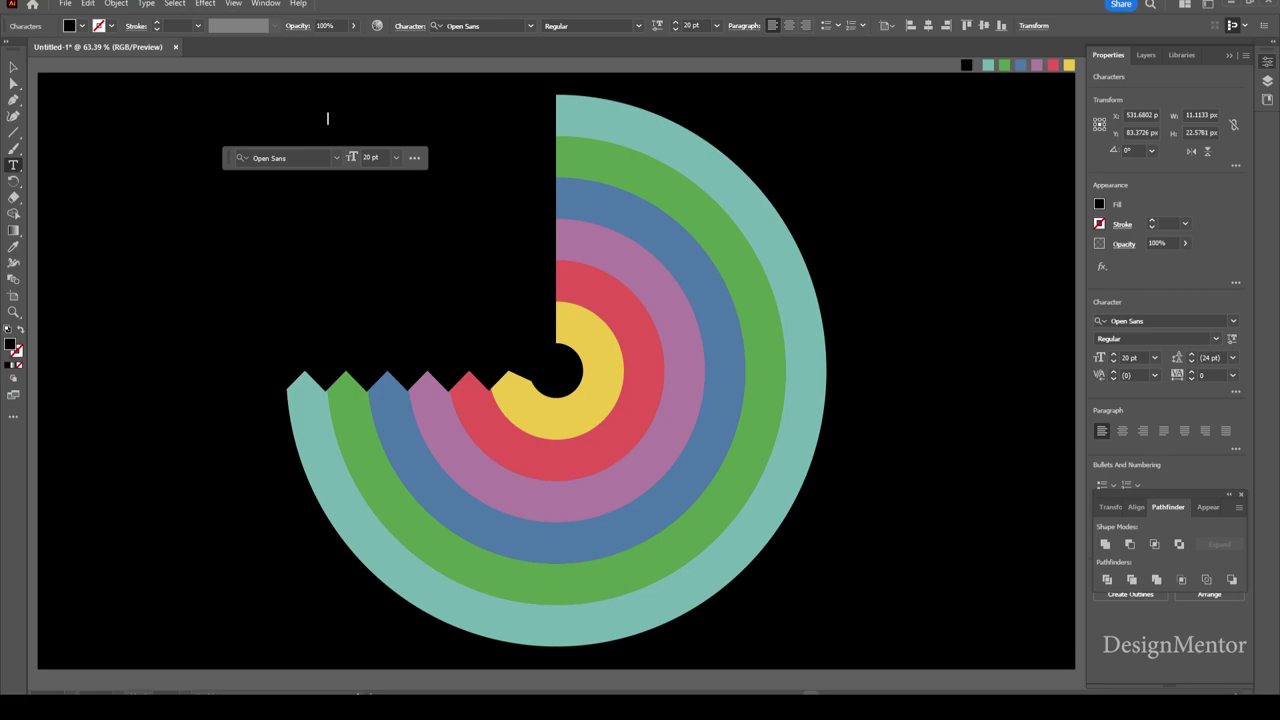
{"action": "type", "text": "10%"}
{"action": "key", "text": "Escape"}
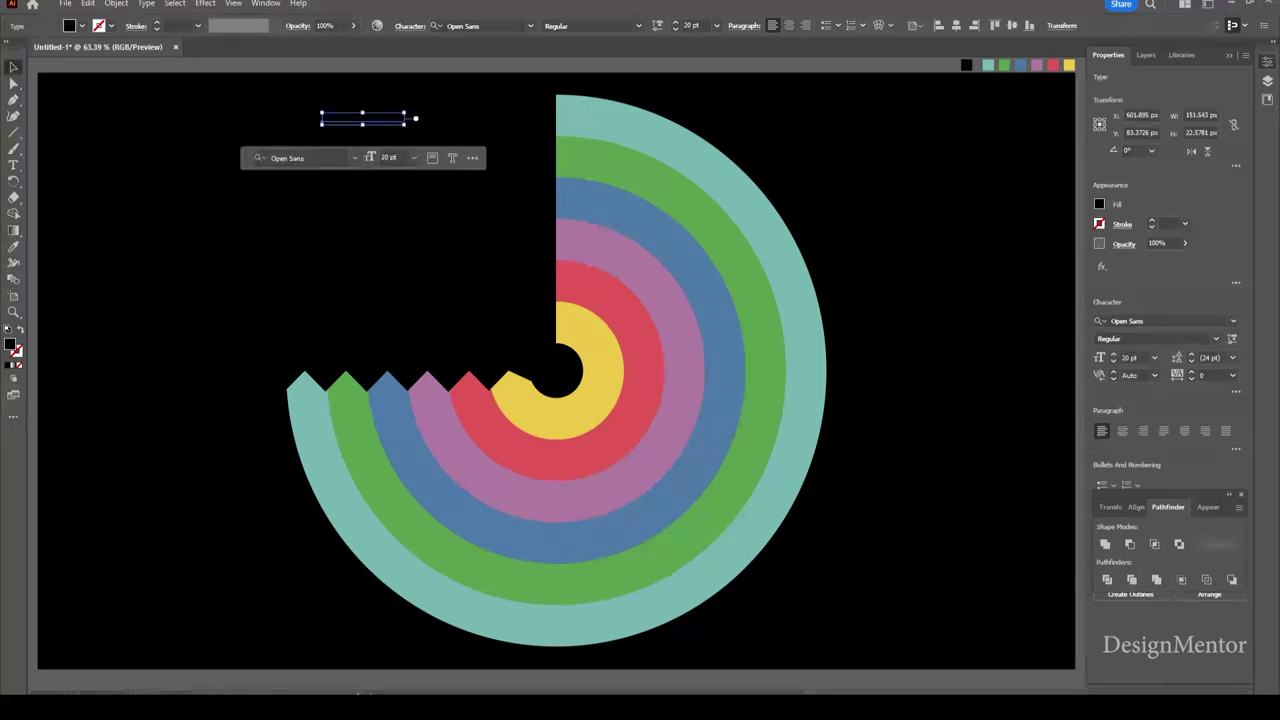
{"action": "key", "text": "i"}
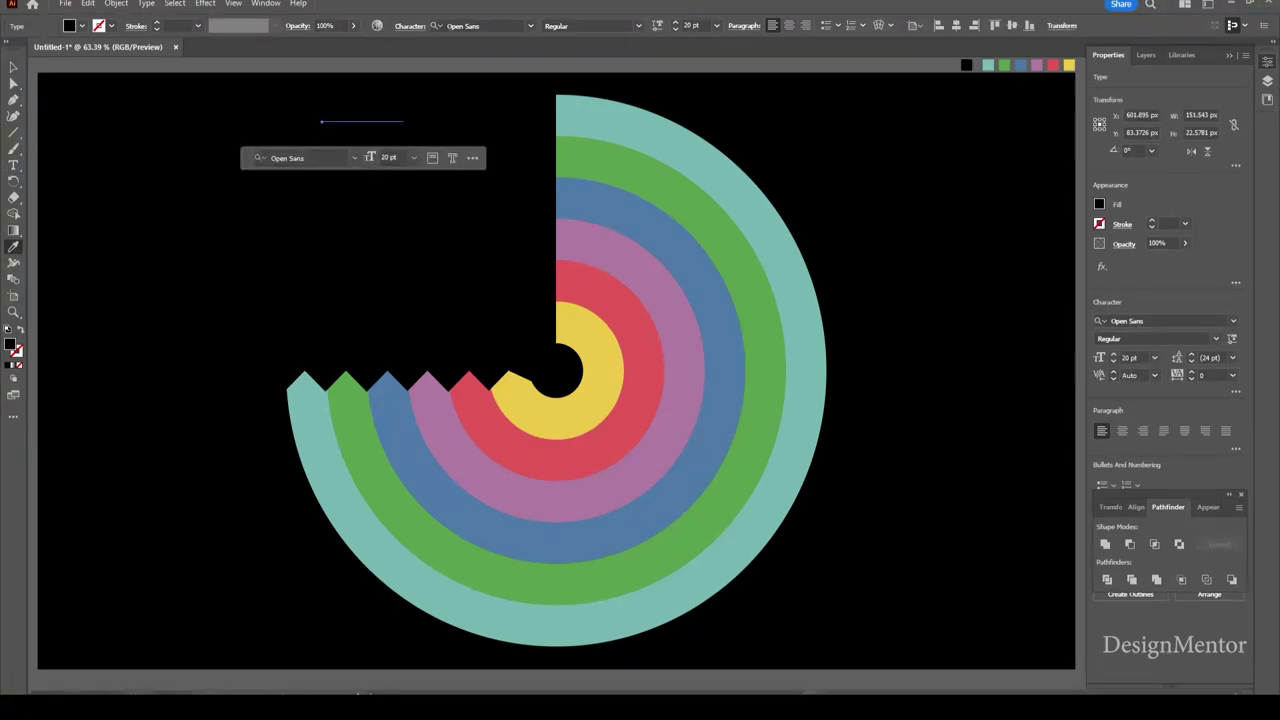
{"action": "left_click", "coordinate": [790, 200]}
Step: Resize all of the Europe 82 Years label text to 30 pt
{"action": "key", "text": "t"}
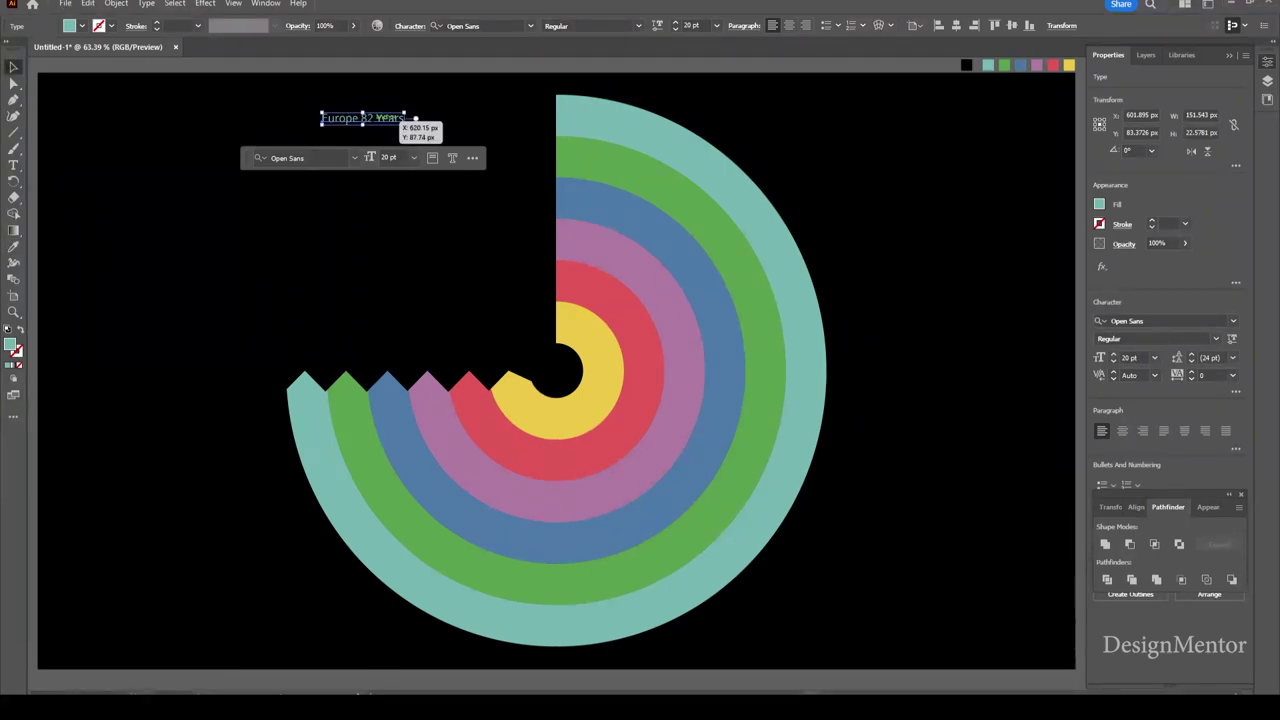
{"action": "key", "text": "ctrl+a"}
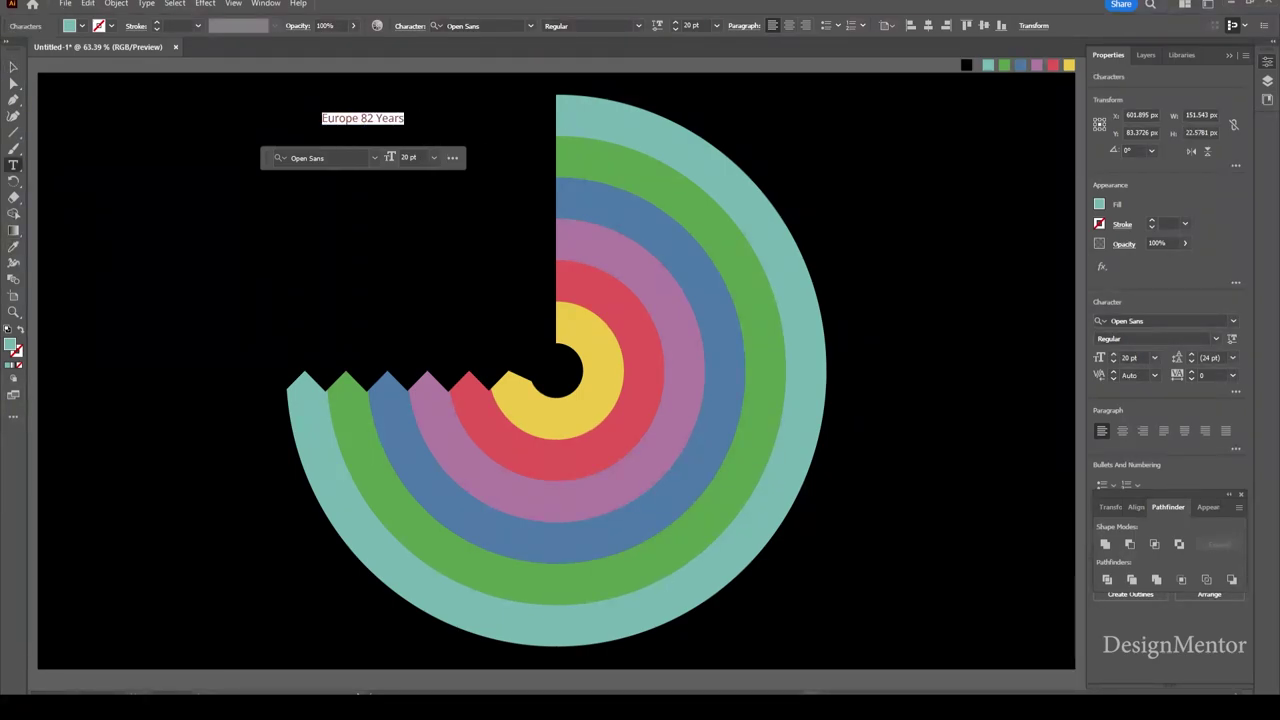
{"action": "left_click", "coordinate": [692, 25]}
{"action": "type", "text": "0"}
{"action": "key", "text": "Return"}
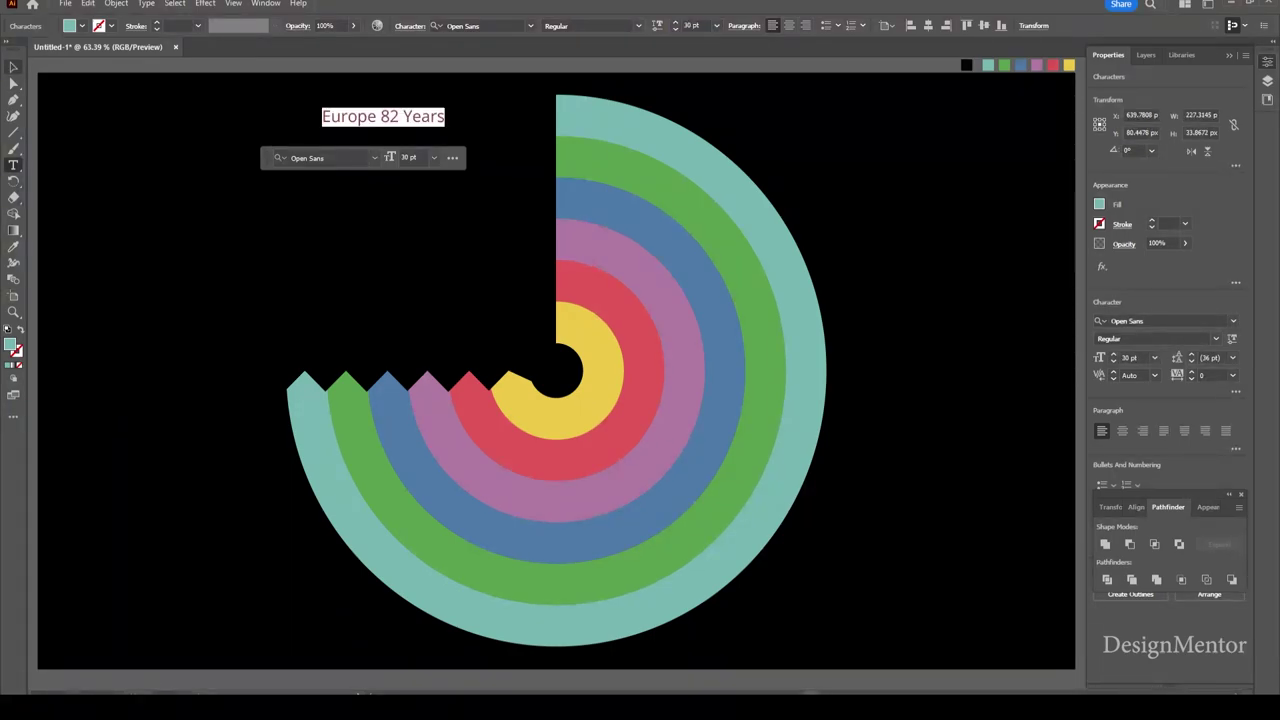
{"action": "key", "text": "Escape"}
{"action": "left_click", "coordinate": [430, 230]}
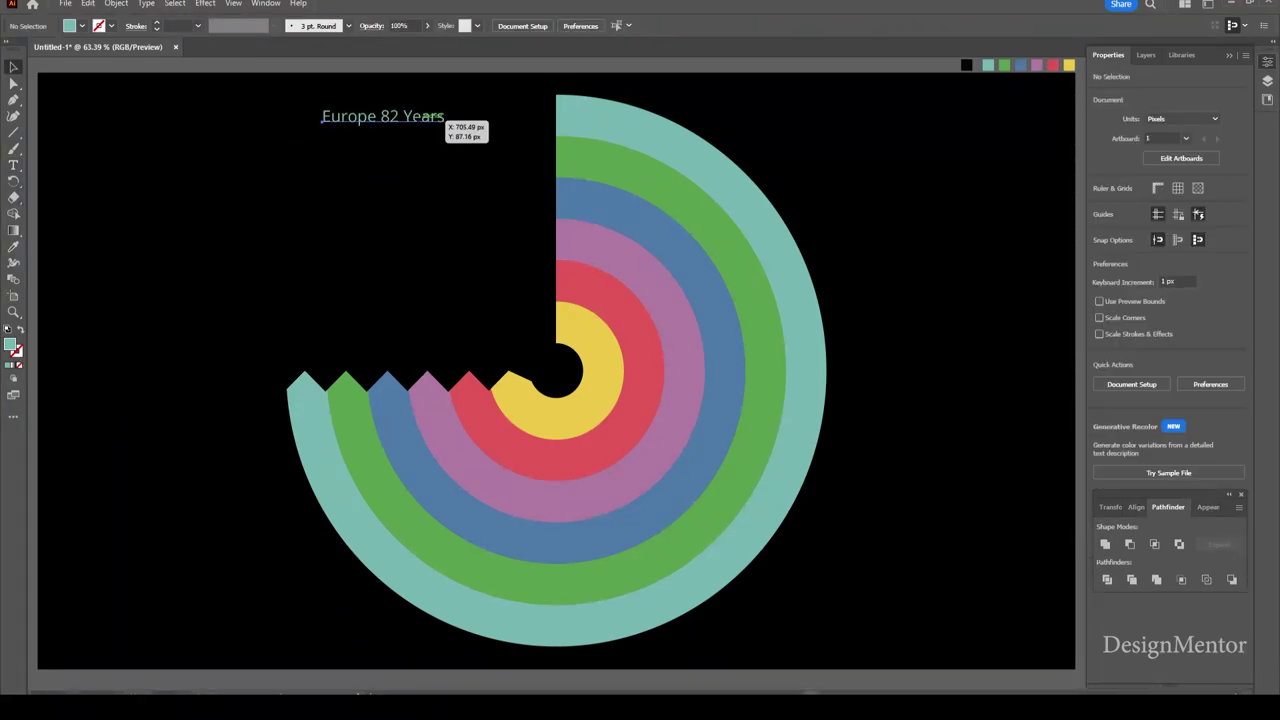
Step: Move the Europe 82 Years label right into position beside the rings
{"action": "left_click", "coordinate": [435, 116]}
{"action": "left_click_drag", "start_coordinate": [435, 116], "coordinate": [500, 110]}
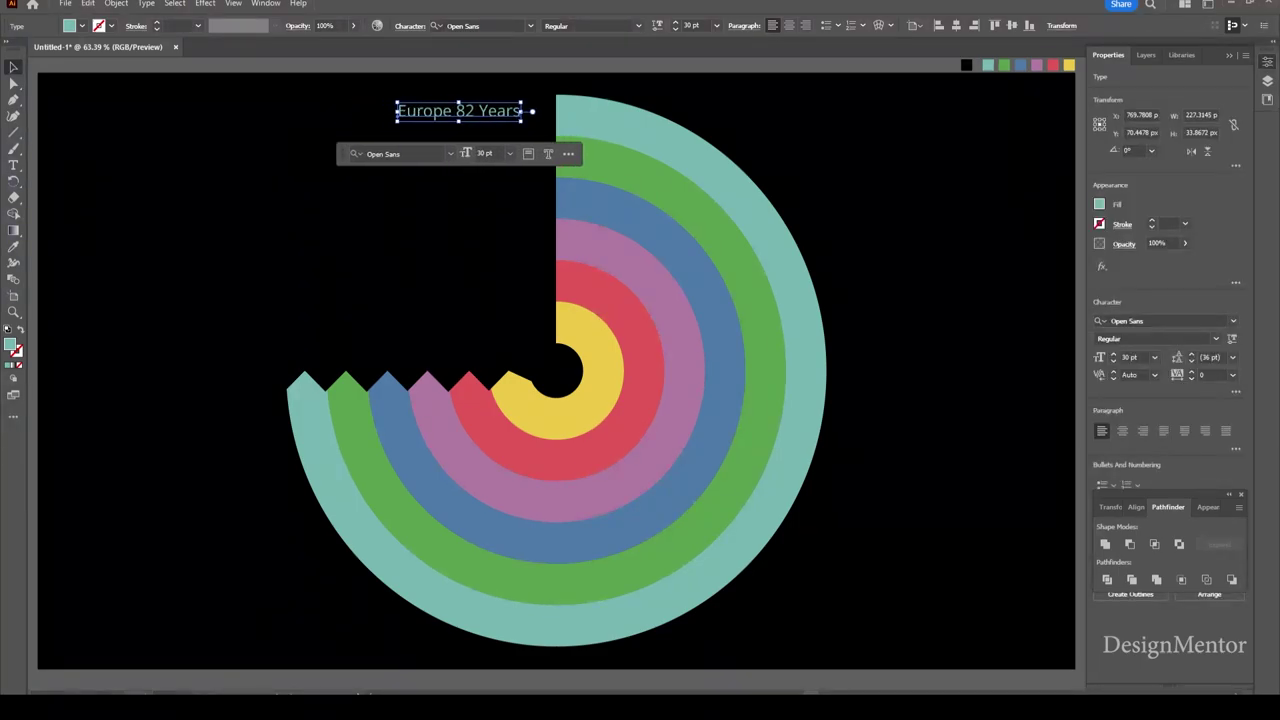
{"action": "left_click_drag", "start_coordinate": [500, 110], "coordinate": [522, 116]}
{"action": "key", "text": "Up"}
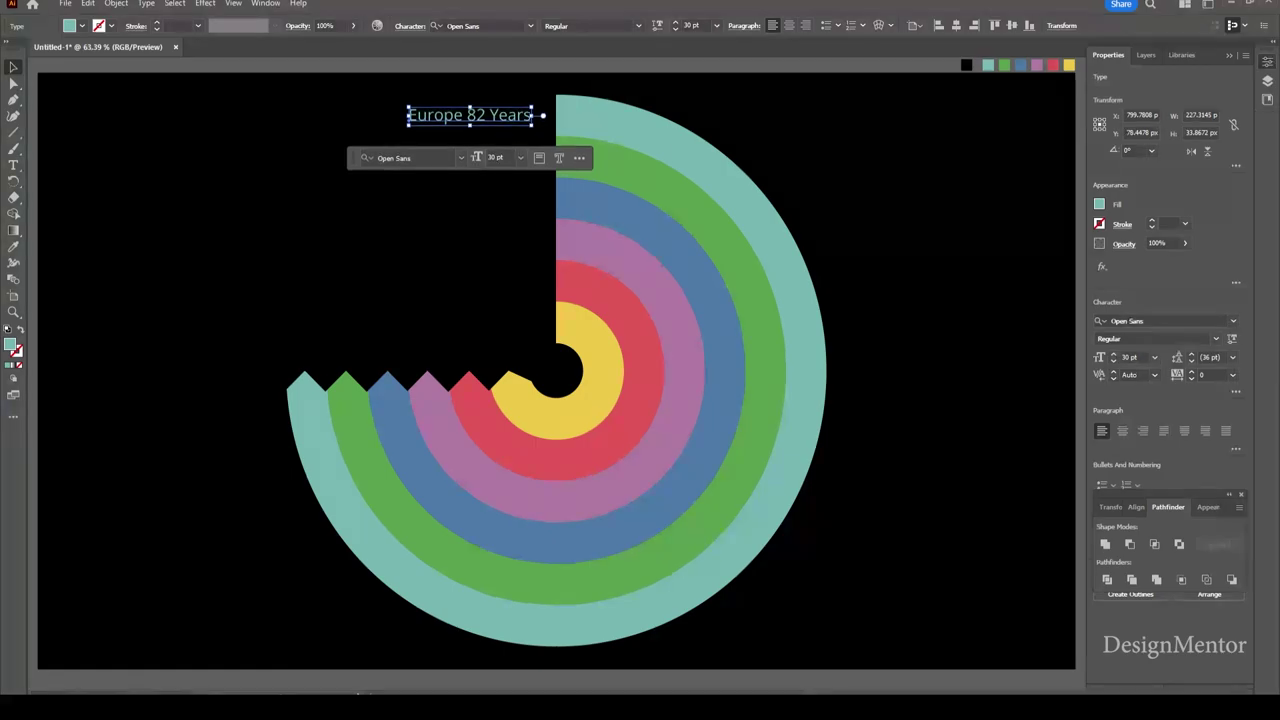
{"action": "key", "text": "ctrl+shift+a"}
Step: Duplicate the Europe label below and change it to 'North America 81 Years' in green
{"action": "left_click_drag", "start_coordinate": [470, 115], "coordinate": [470, 157]}
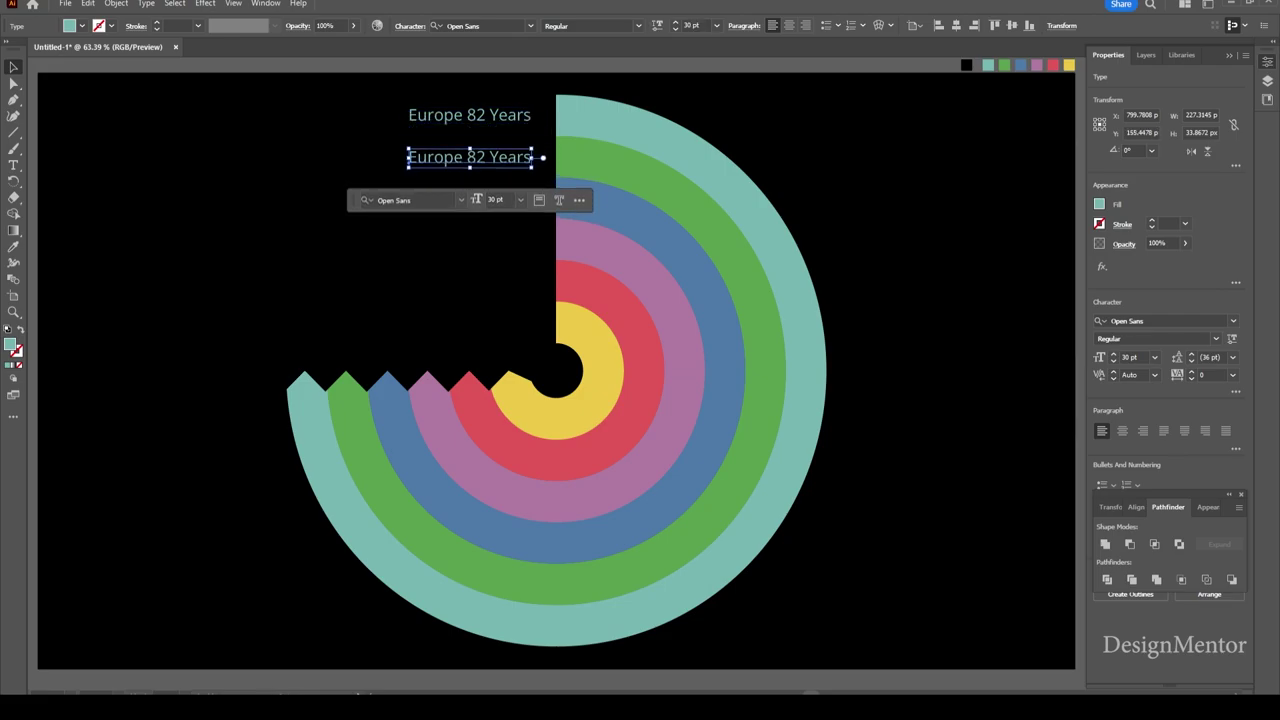
{"action": "key", "text": "i"}
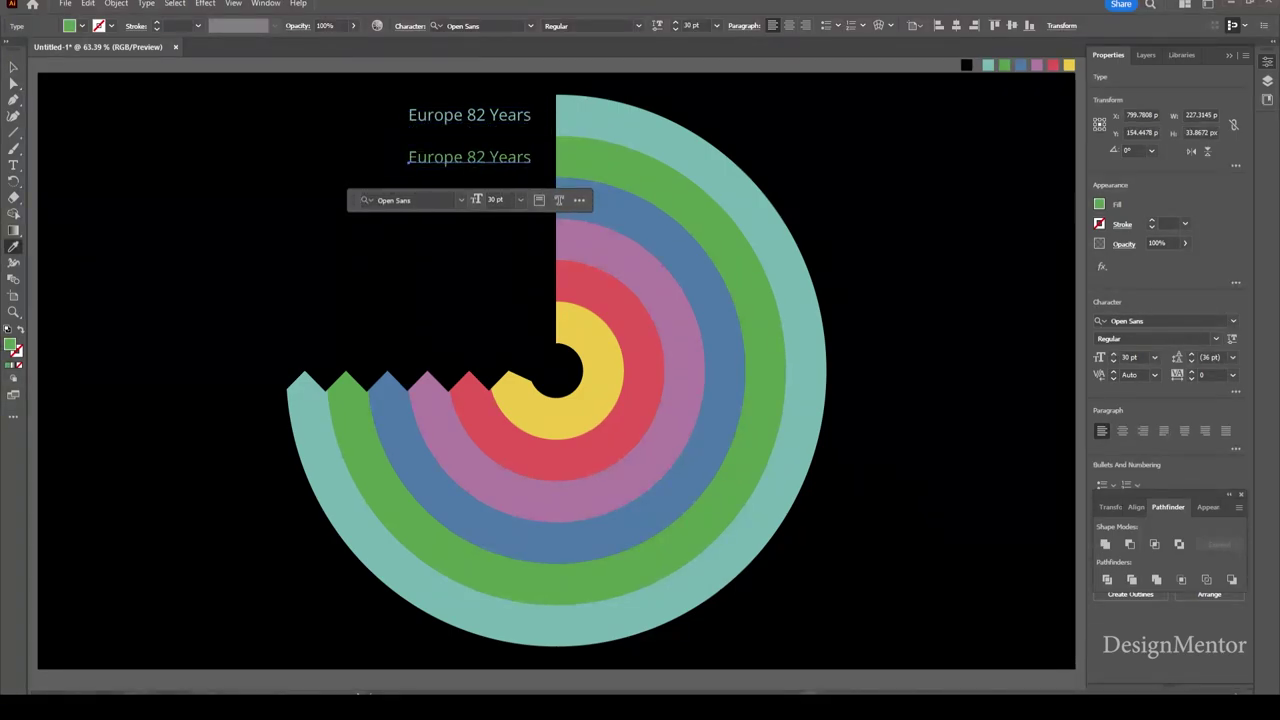
{"action": "key", "text": "t"}
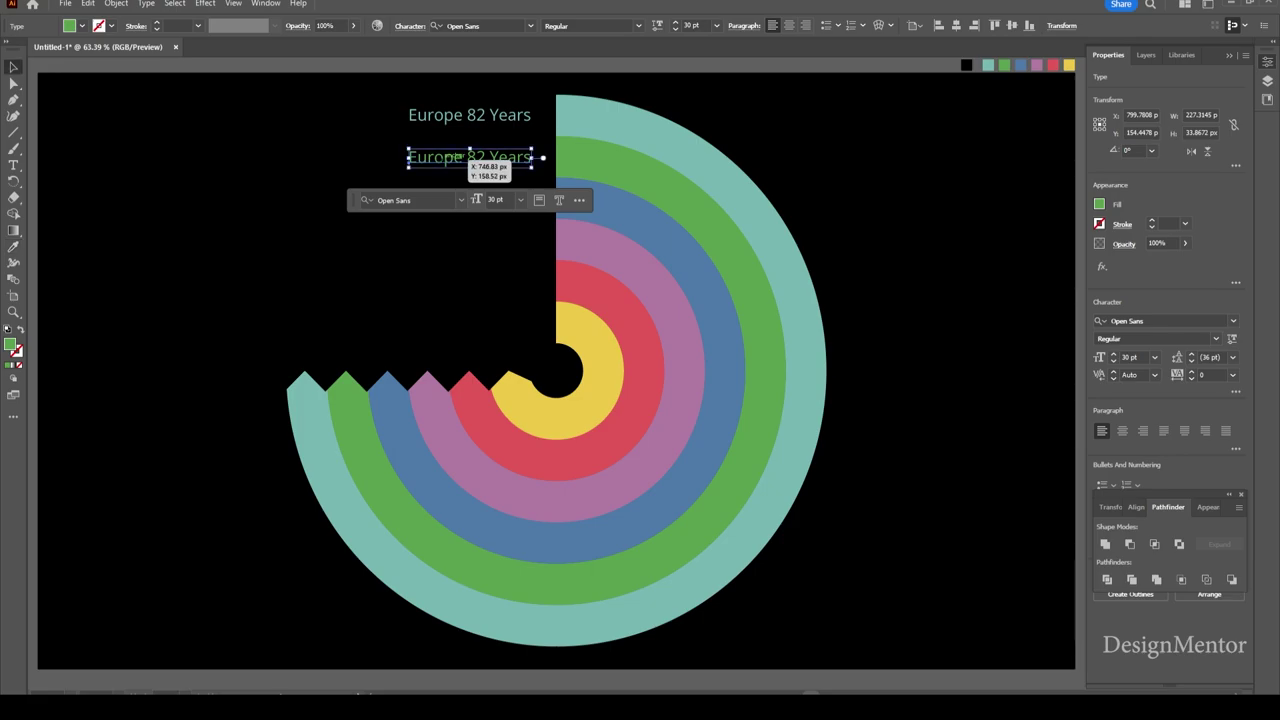
{"action": "left_click_drag", "start_coordinate": [408, 157], "coordinate": [464, 157]}
{"action": "type", "text": "No"}
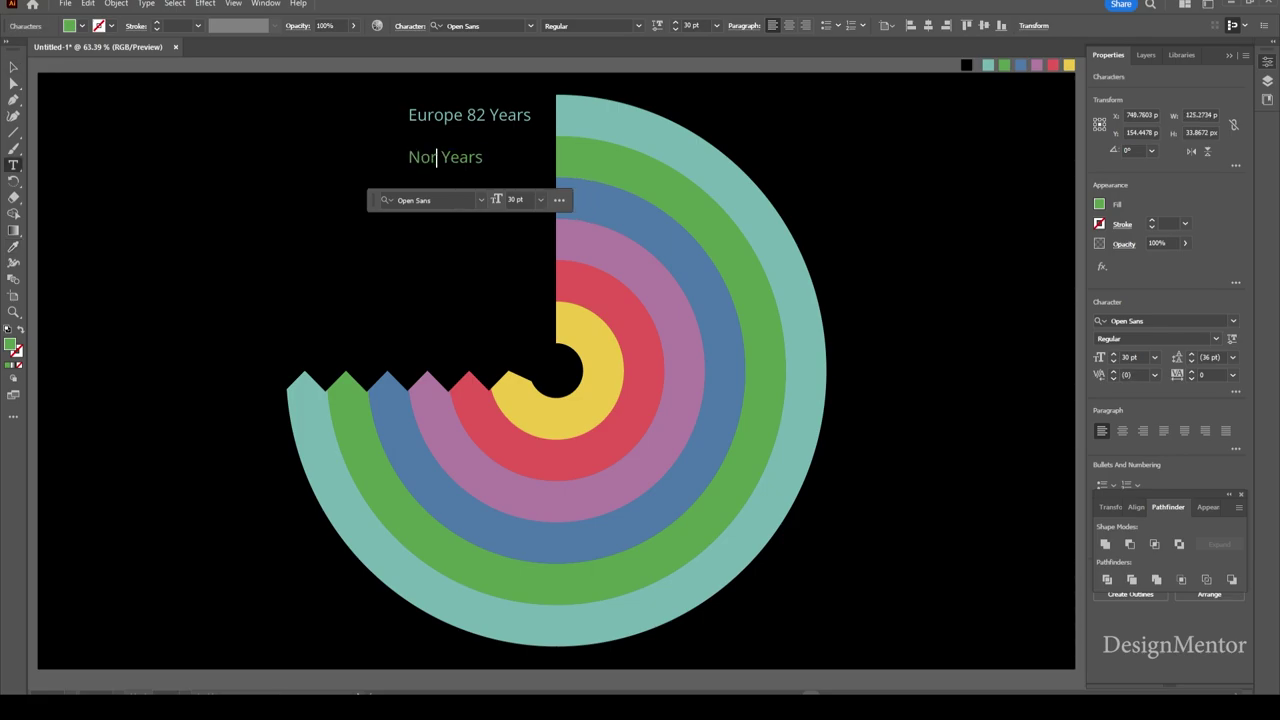
{"action": "type", "text": "rth America 81"}
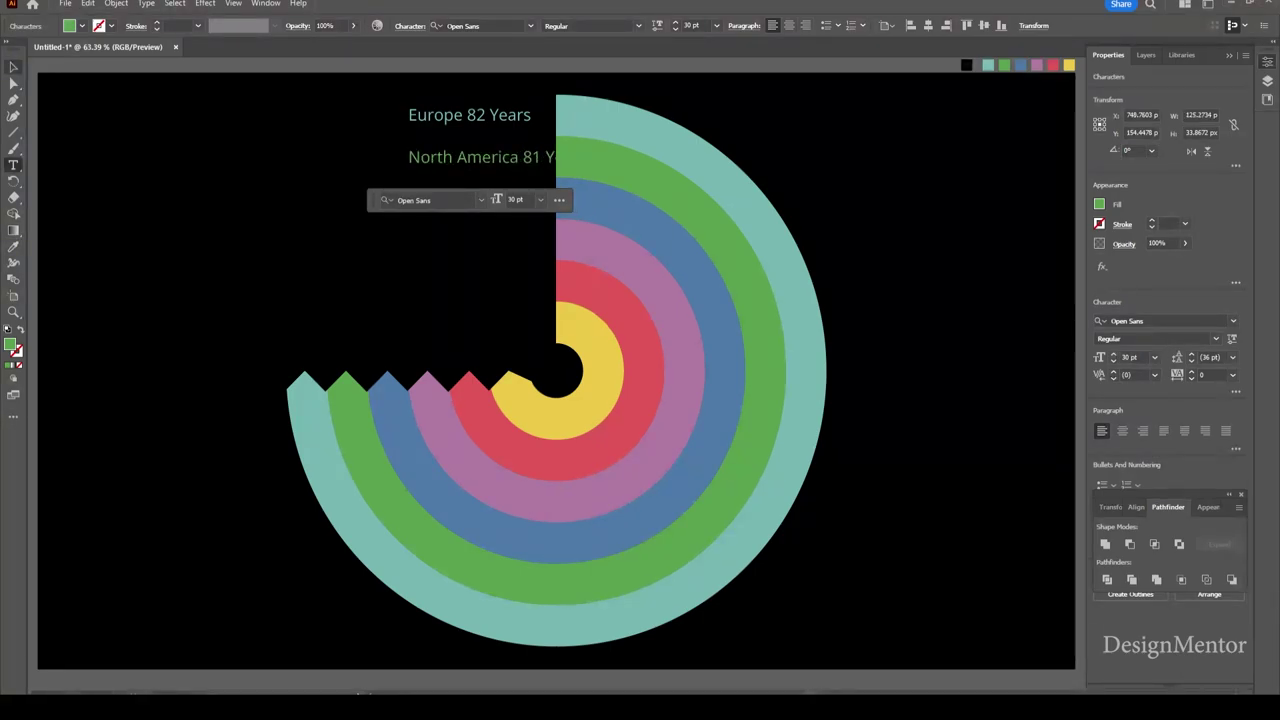
{"action": "key", "text": "Escape"}
Step: Nudge the North America and Europe labels so their right edges align
{"action": "key", "text": "shift+Left"}
{"action": "key", "text": "shift+Left"}
{"action": "key", "text": "shift+Left"}
{"action": "key", "text": "shift+Left"}
{"action": "key", "text": "shift+Left"}
{"action": "key", "text": "shift+Left"}
{"action": "key", "text": "shift+Left"}
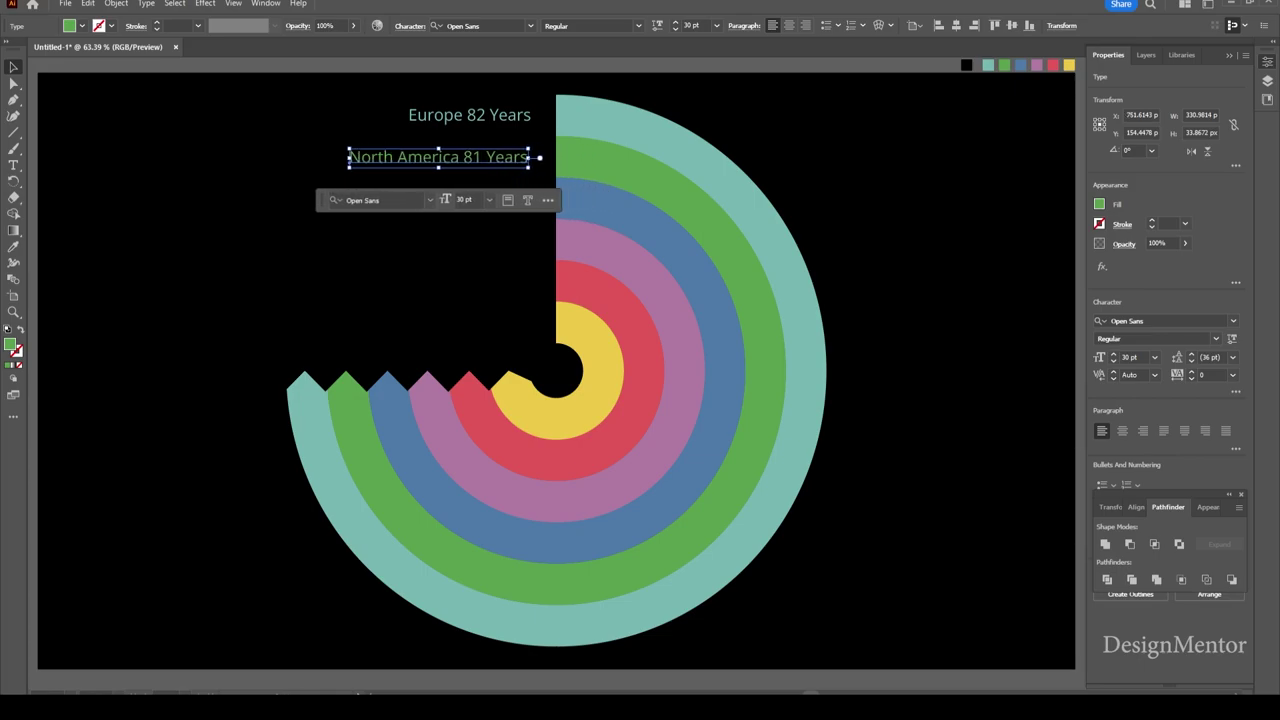
{"action": "key", "text": "shift+Right"}
{"action": "key", "text": "shift+Right"}
{"action": "key", "text": "shift+Right"}
{"action": "key", "text": "shift+Right"}
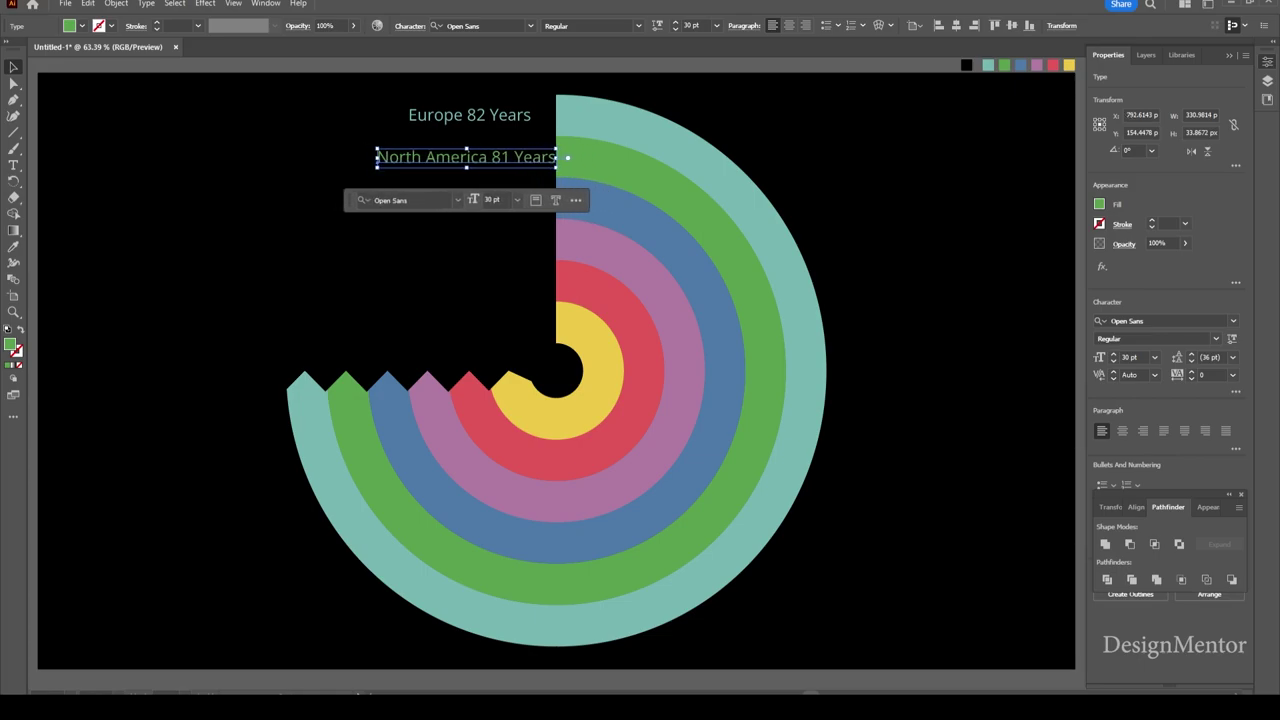
{"action": "key", "text": "shift+Left"}
{"action": "key", "text": "shift+Left"}
{"action": "key", "text": "shift+Left"}
{"action": "key", "text": "shift+Left"}
{"action": "key", "text": "shift+Left"}
{"action": "left_click", "coordinate": [470, 115]}
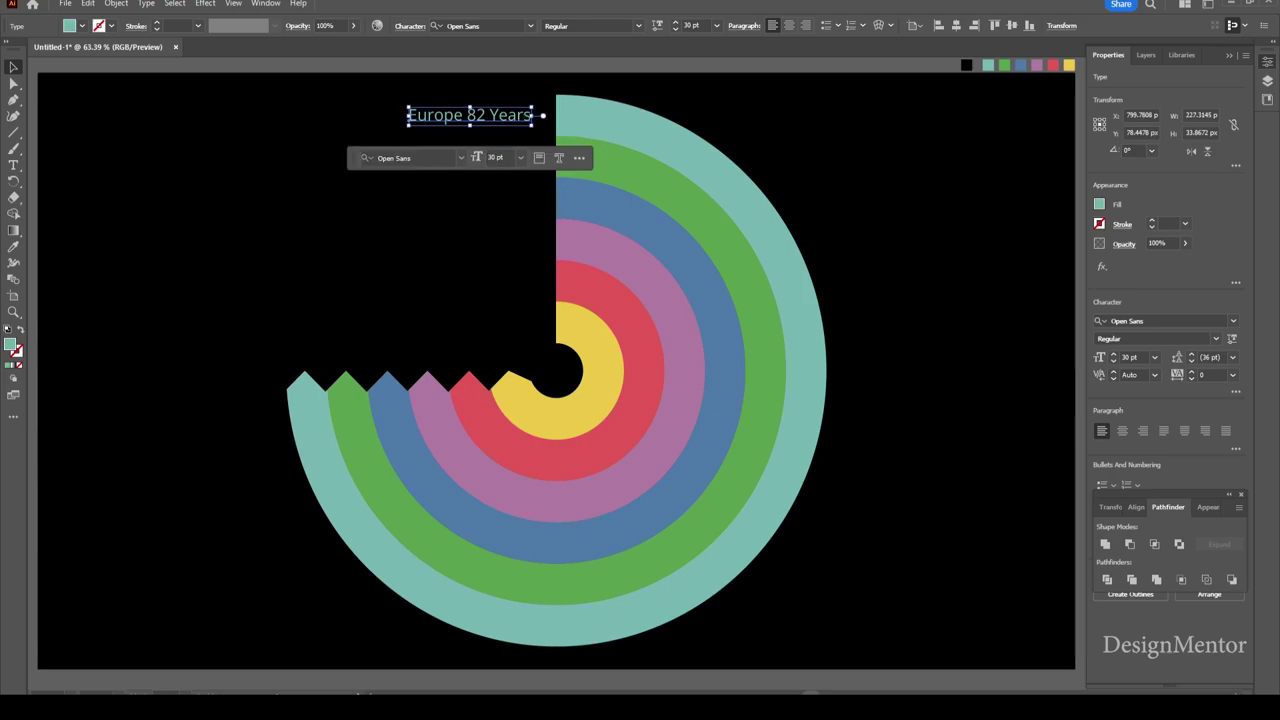
{"action": "key", "text": "shift+Right"}
{"action": "key", "text": "shift+Right"}
{"action": "key", "text": "shift+Right"}
{"action": "key", "text": "shift+Right"}
{"action": "key", "text": "shift+Left"}
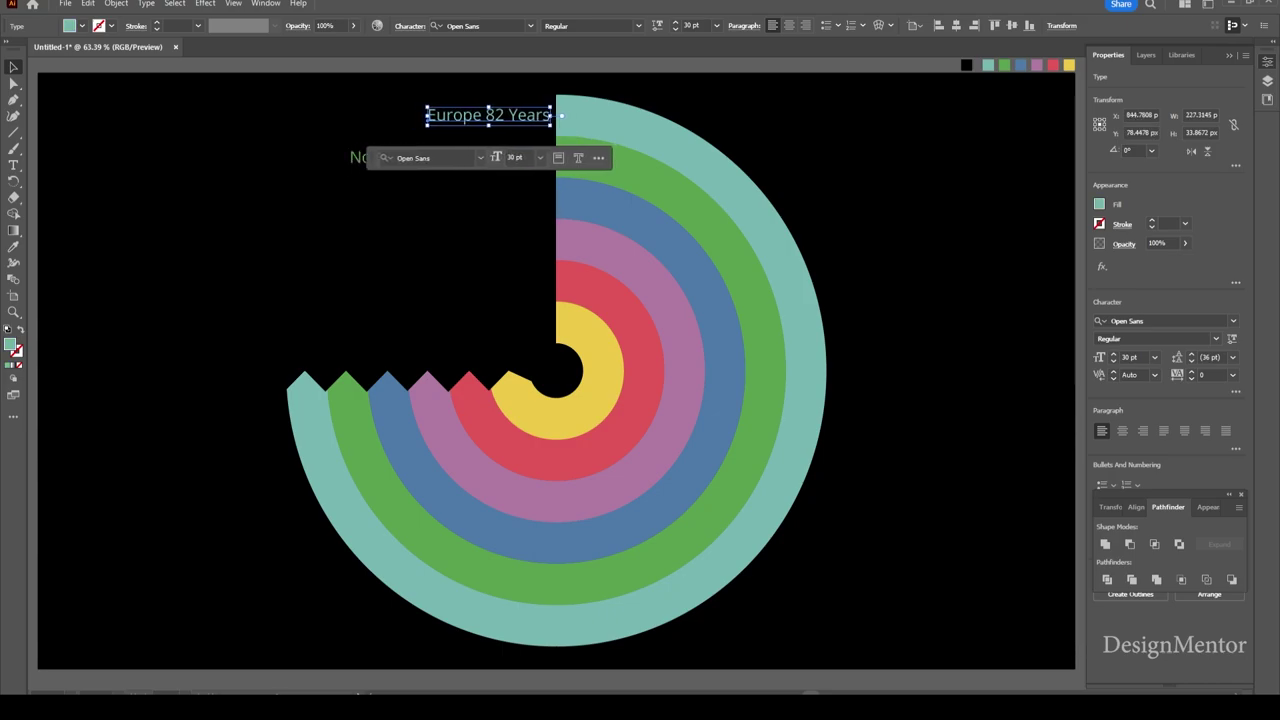
{"action": "key", "text": "shift+Left"}
{"action": "key", "text": "shift+Left"}
{"action": "key", "text": "shift+Left"}
{"action": "key", "text": "ctrl+shift+a"}
Step: Duplicate the North America label below and retype it as 'Oceana 80 Years'
{"action": "left_click", "coordinate": [518, 156]}
{"action": "key", "text": "alt+shift+Down"}
{"action": "key", "text": "shift+Down"}
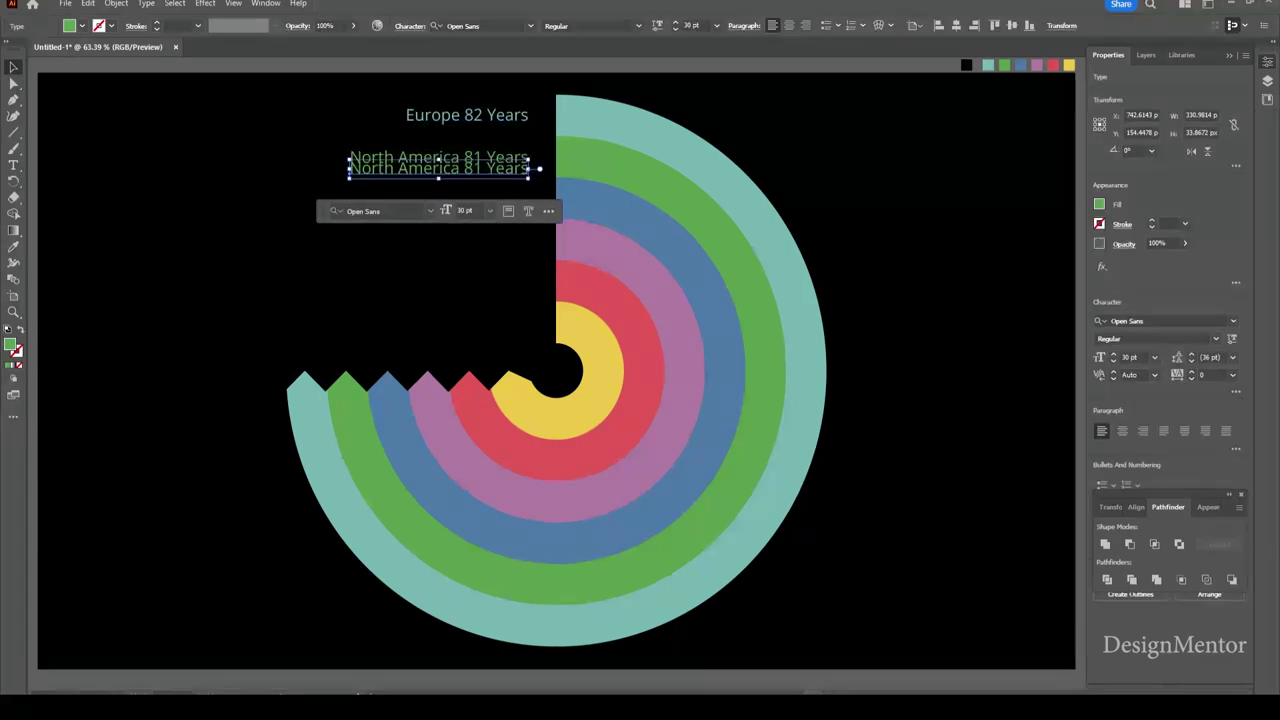
{"action": "key", "text": "shift+Down"}
{"action": "key", "text": "shift+Down"}
{"action": "key", "text": "shift+Down"}
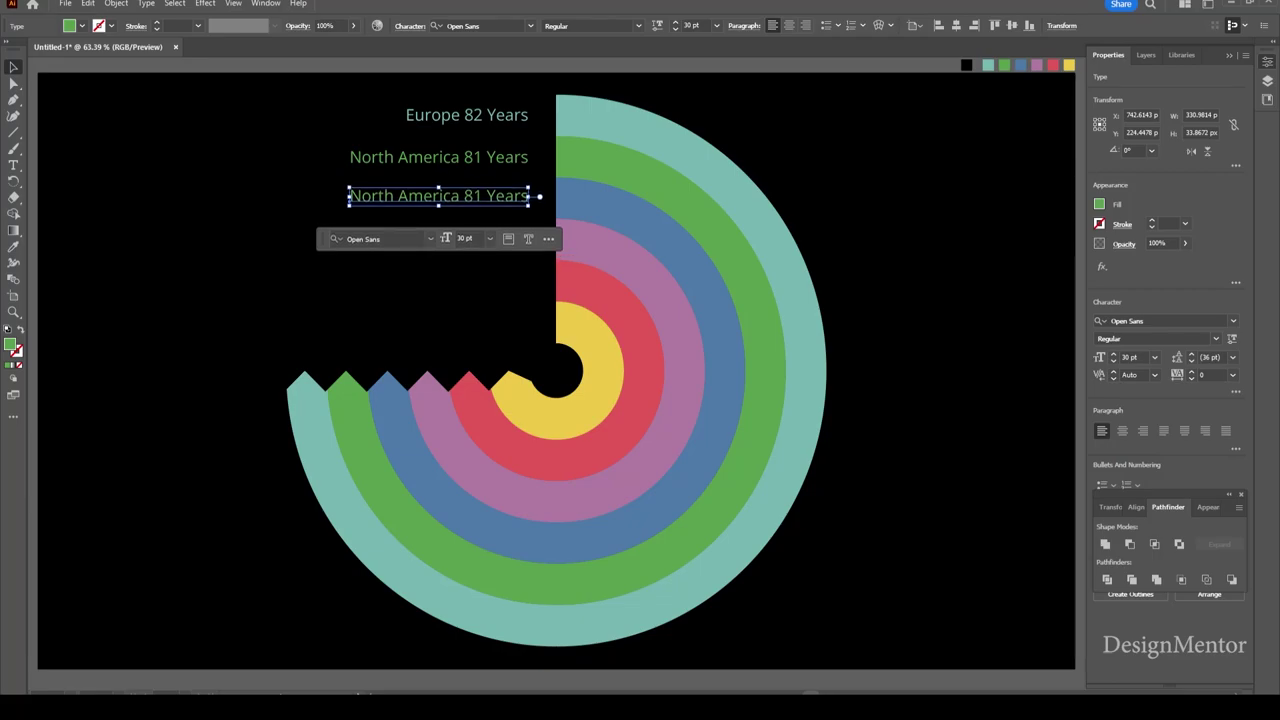
{"action": "double_click", "coordinate": [480, 198]}
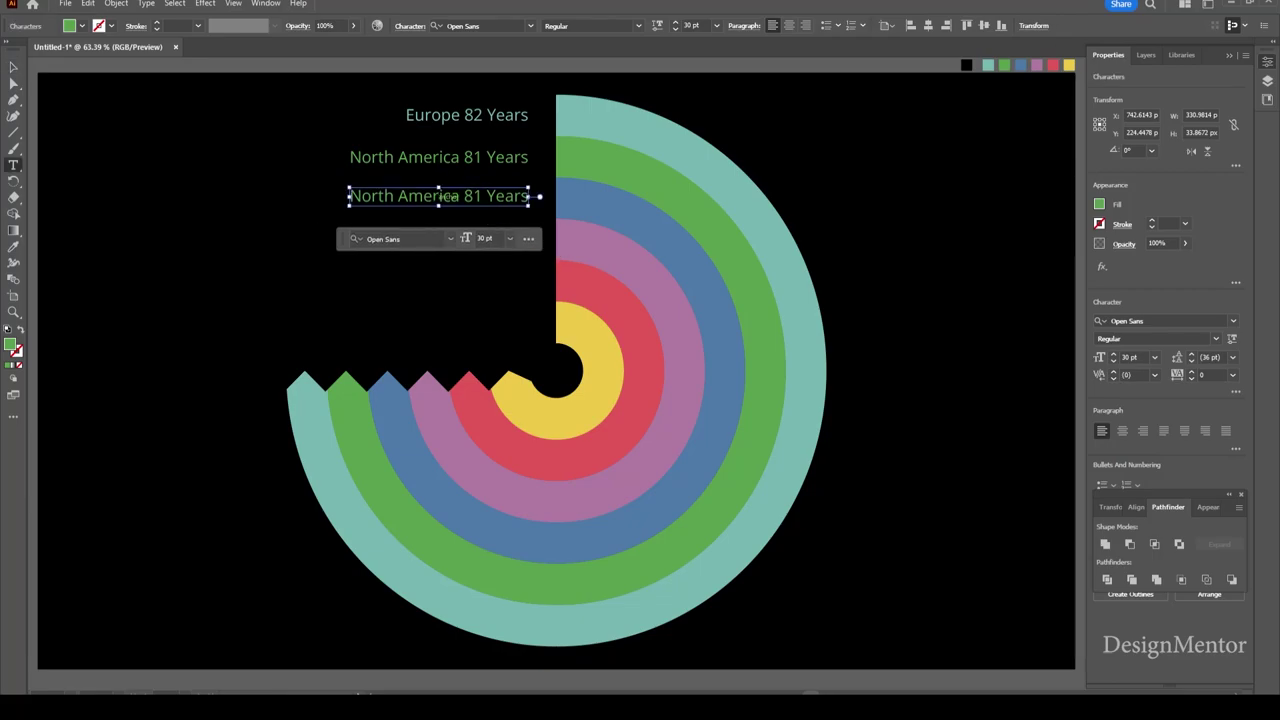
{"action": "key", "text": "ctrl+a"}
{"action": "left_click_drag", "start_coordinate": [350, 196], "coordinate": [486, 196]}
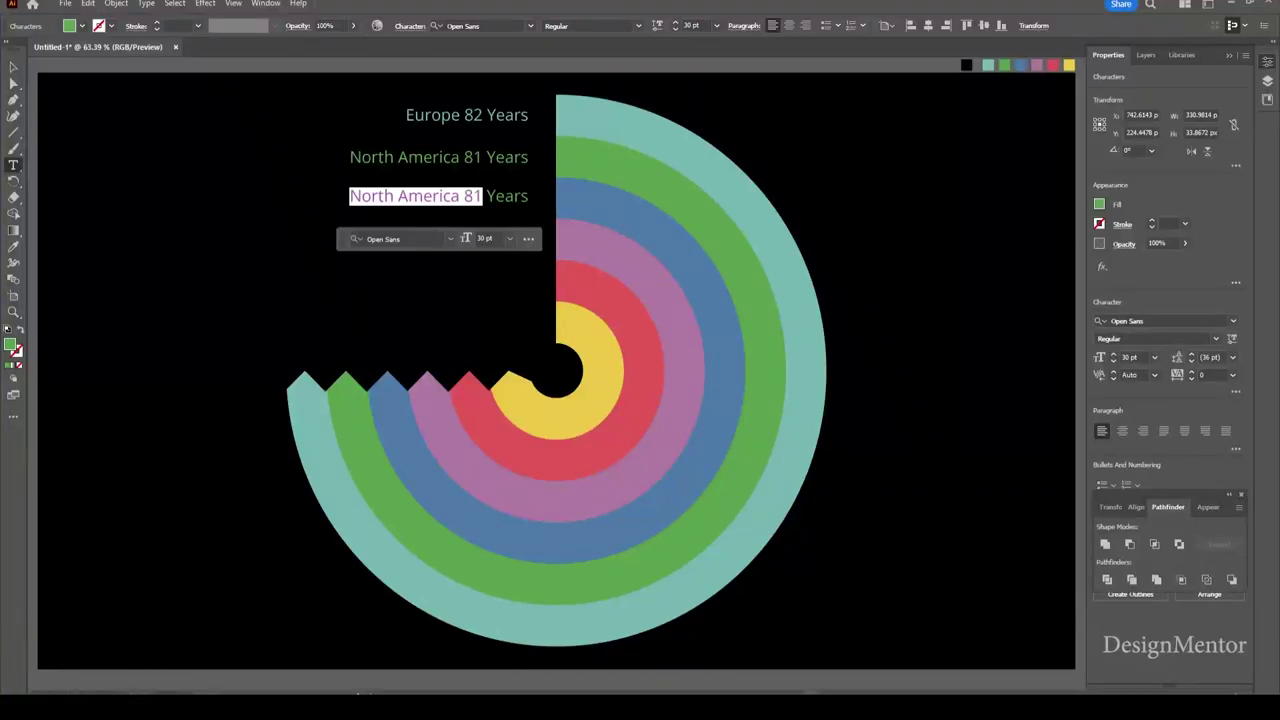
{"action": "type", "text": "Oceana 80"}
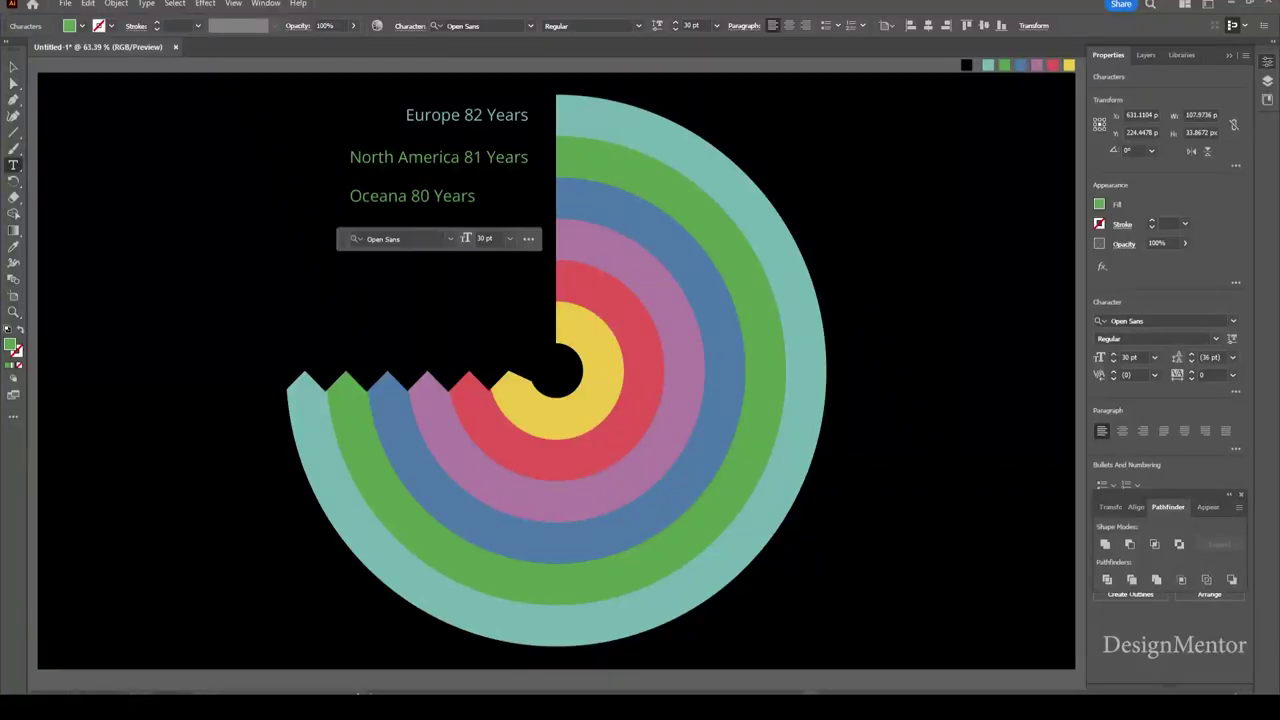
{"action": "key", "text": "Escape"}
Step: Colour the Oceana label like the blue ring and right-align it with the others
{"action": "key", "text": "i"}
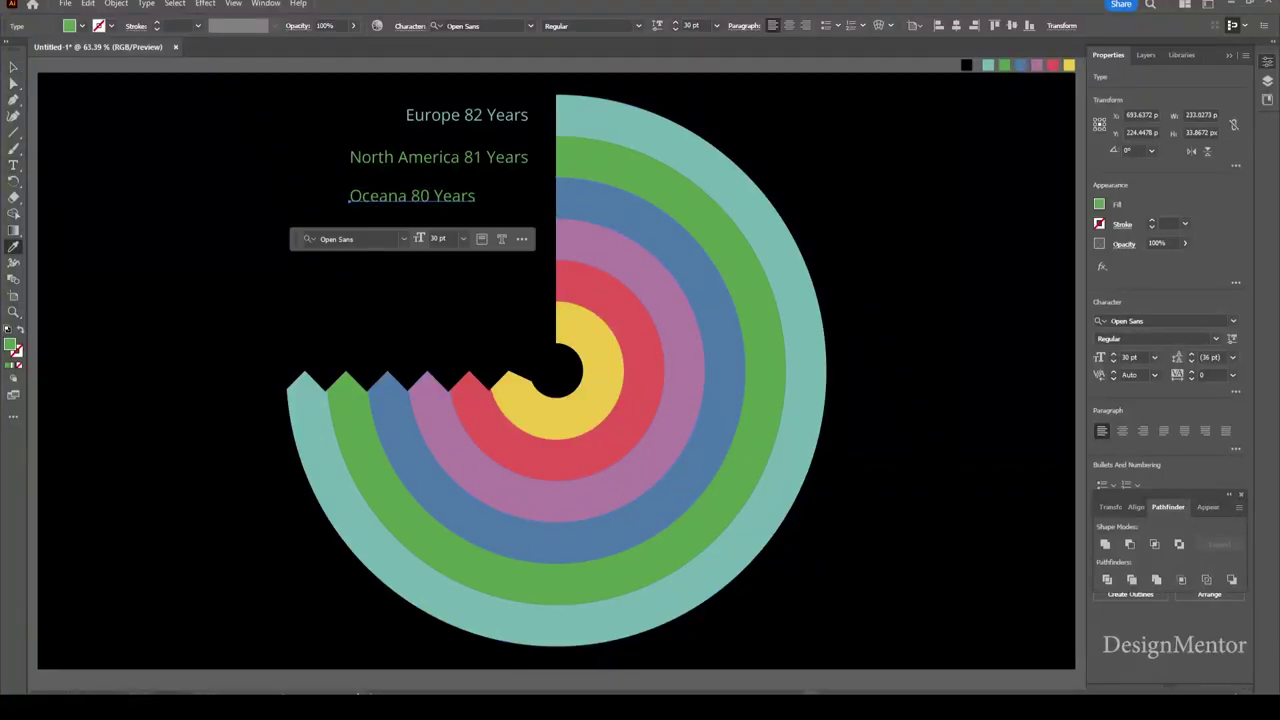
{"action": "left_click", "coordinate": [565, 198]}
{"action": "key", "text": "v"}
{"action": "mouse_move", "coordinate": [412, 196]}
{"action": "left_mouse_down"}
{"action": "mouse_move", "coordinate": [492, 196]}
{"action": "mouse_move", "coordinate": [464, 196]}
{"action": "left_mouse_up"}
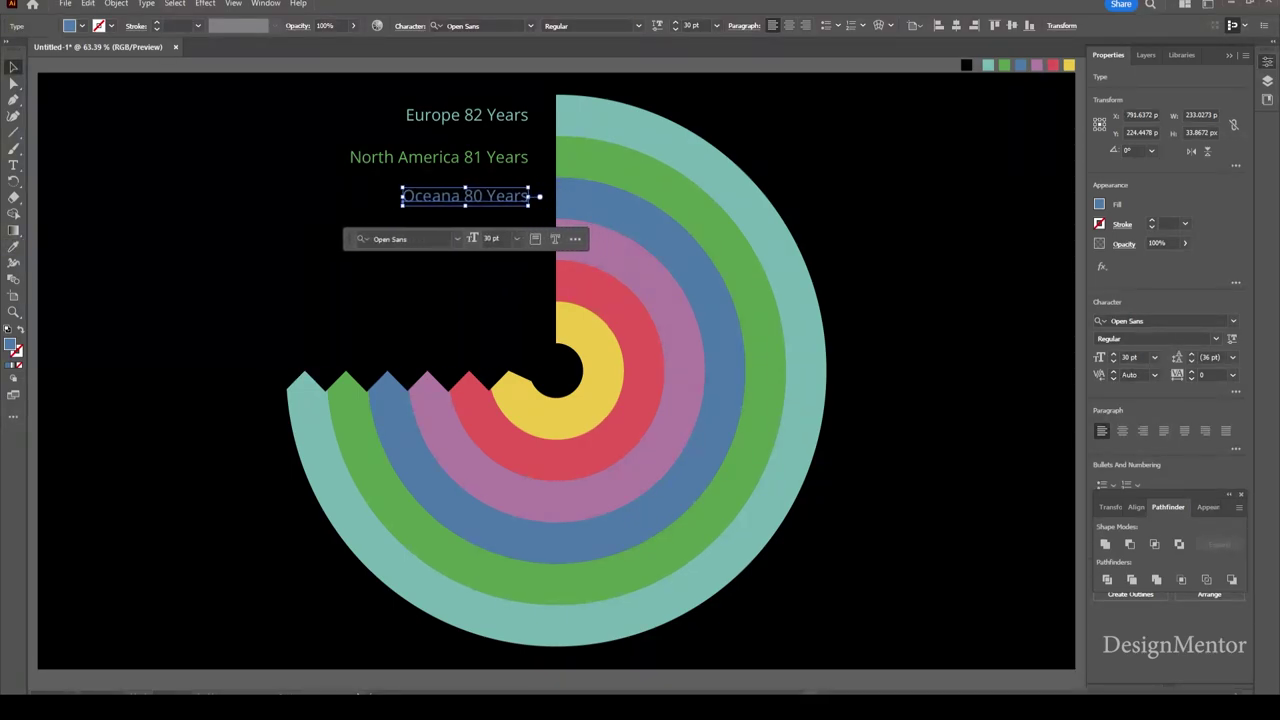
{"action": "key", "text": "ctrl+shift+a"}
{"action": "left_click", "coordinate": [465, 196]}
Step: Add a right-aligned 'Latin America 79 Years' label below, coloured like the pink ring
{"action": "left_click_drag", "start_coordinate": [465, 196], "coordinate": [465, 240]}
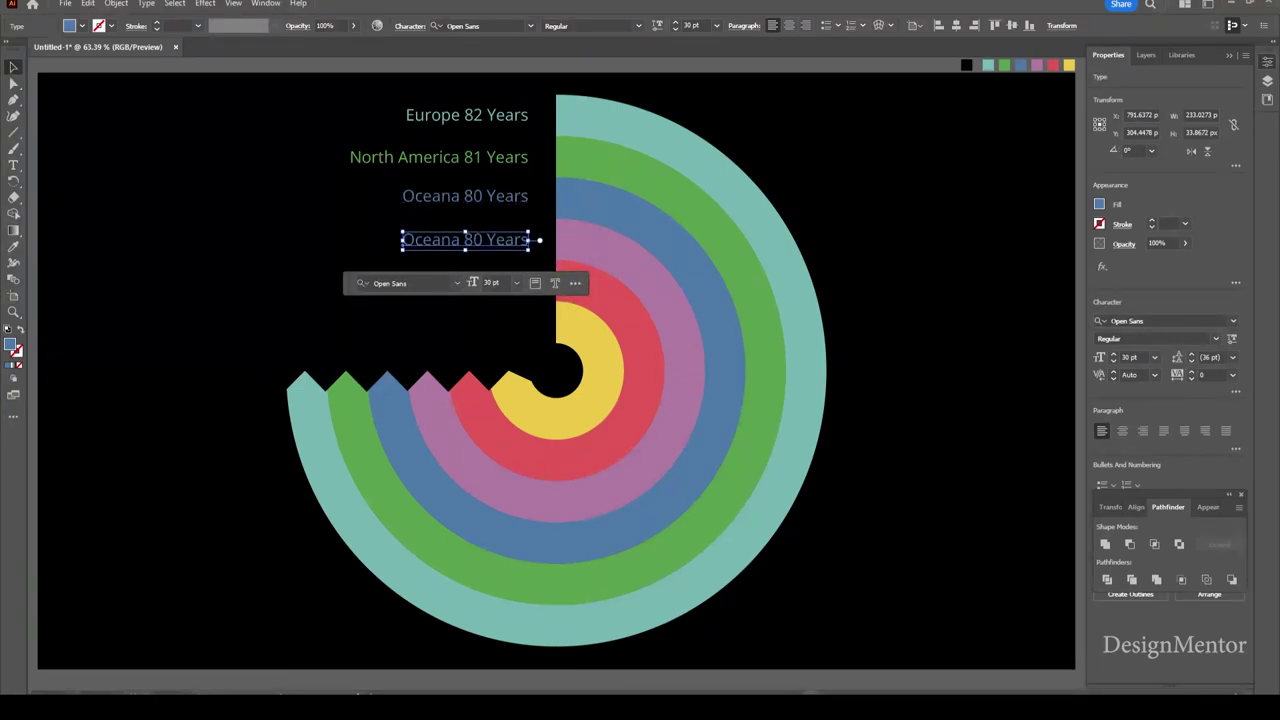
{"action": "double_click", "coordinate": [465, 240]}
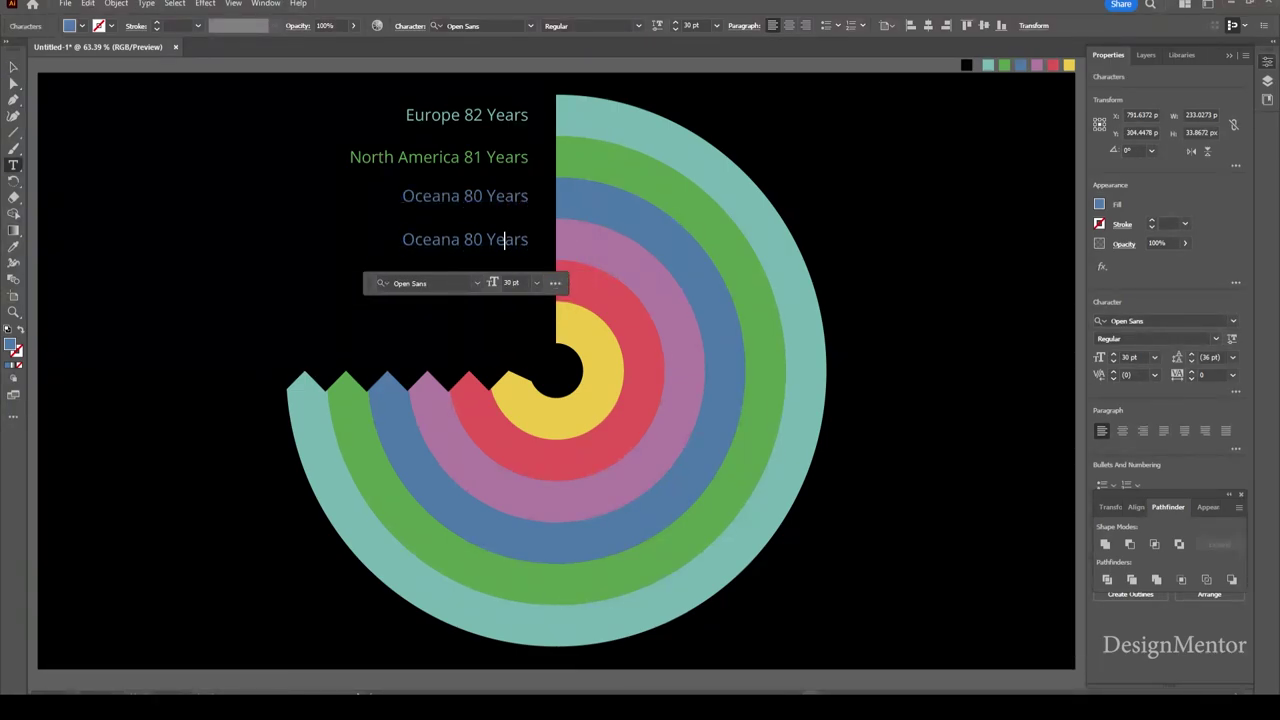
{"action": "left_click_drag", "start_coordinate": [402, 240], "coordinate": [484, 240]}
{"action": "type", "text": "Latin Am"}
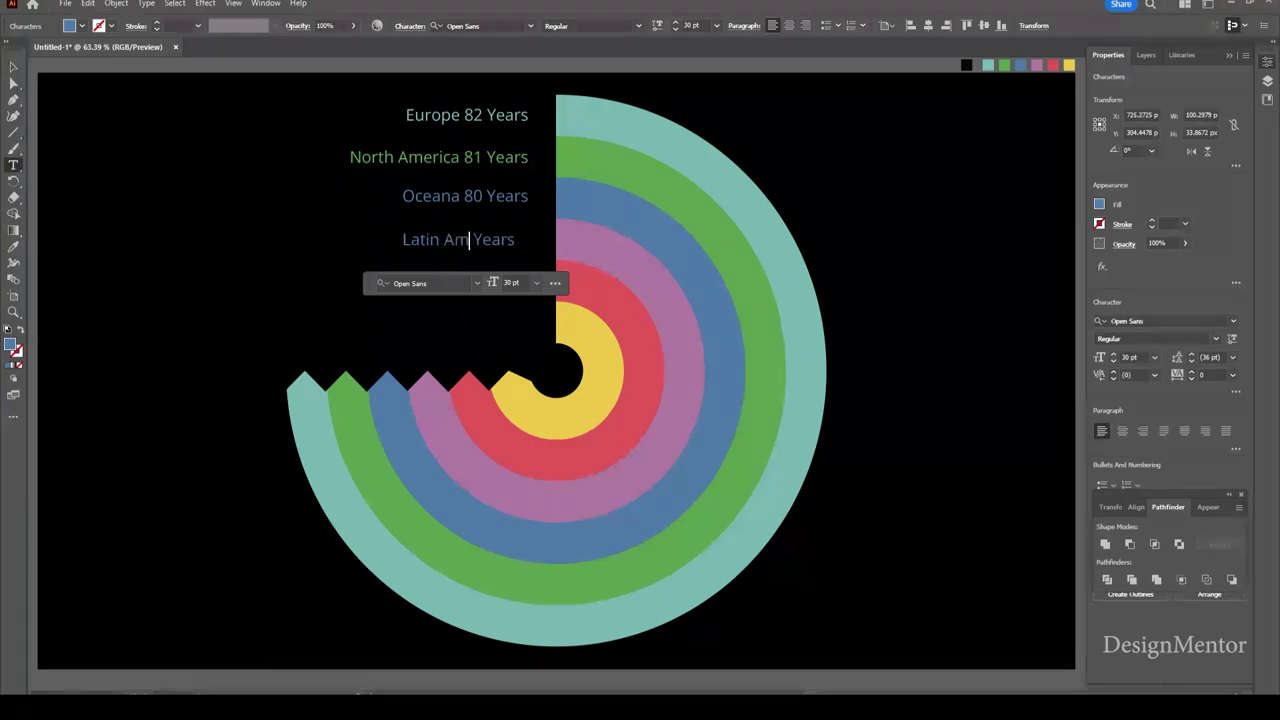
{"action": "type", "text": "erica 79"}
{"action": "key", "text": "Escape"}
{"action": "key", "text": "Left"}
{"action": "key", "text": "Left"}
{"action": "key", "text": "Left"}
{"action": "key", "text": "Left"}
{"action": "key", "text": "Left"}
{"action": "key", "text": "Left"}
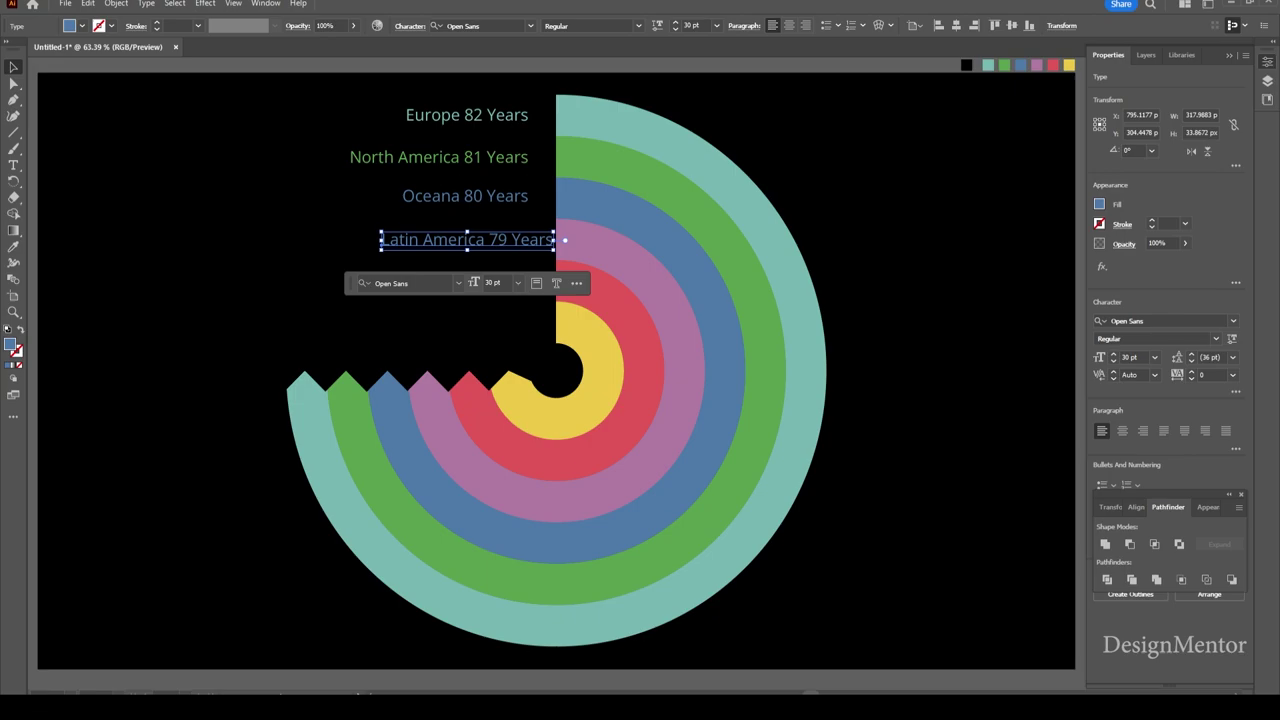
{"action": "key", "text": "Left"}
{"action": "key", "text": "Left"}
{"action": "key", "text": "Left"}
{"action": "key", "text": "Left"}
{"action": "key", "text": "Left"}
{"action": "key", "text": "Left"}
{"action": "key", "text": "Left"}
{"action": "key", "text": "Left"}
{"action": "key", "text": "Left"}
{"action": "key", "text": "ctrl+shift+a"}
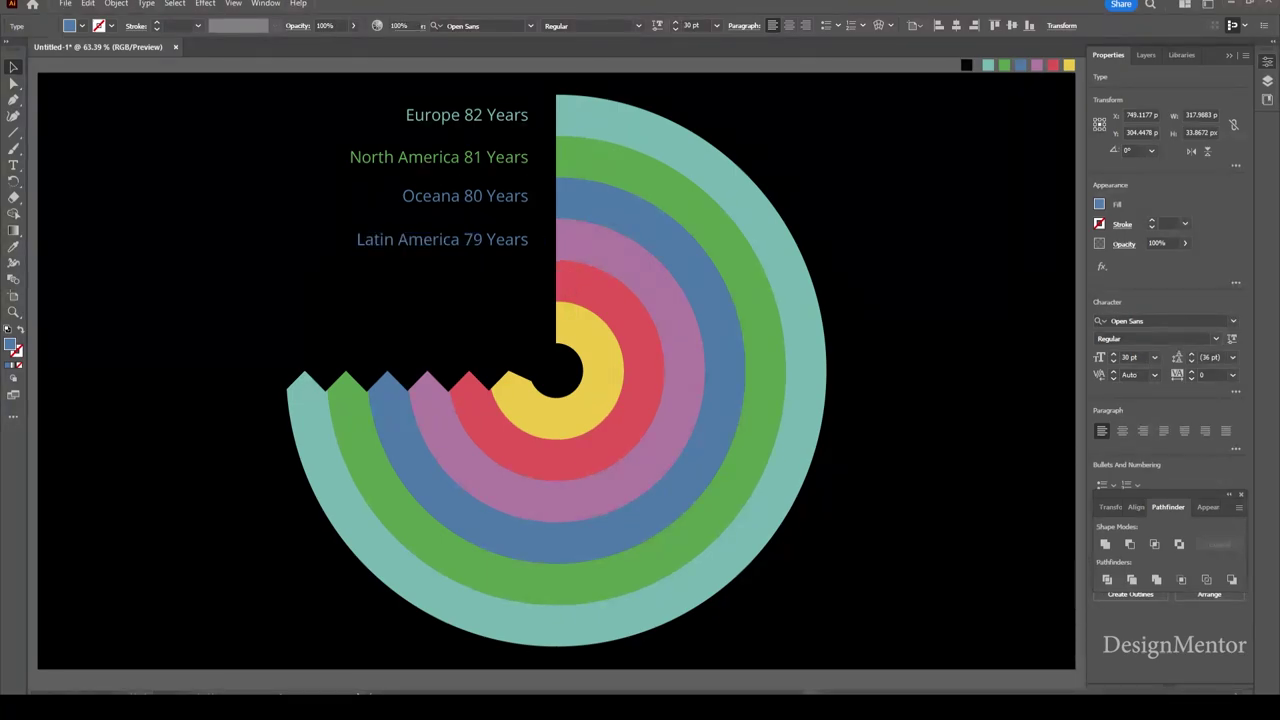
{"action": "left_click", "coordinate": [503, 240]}
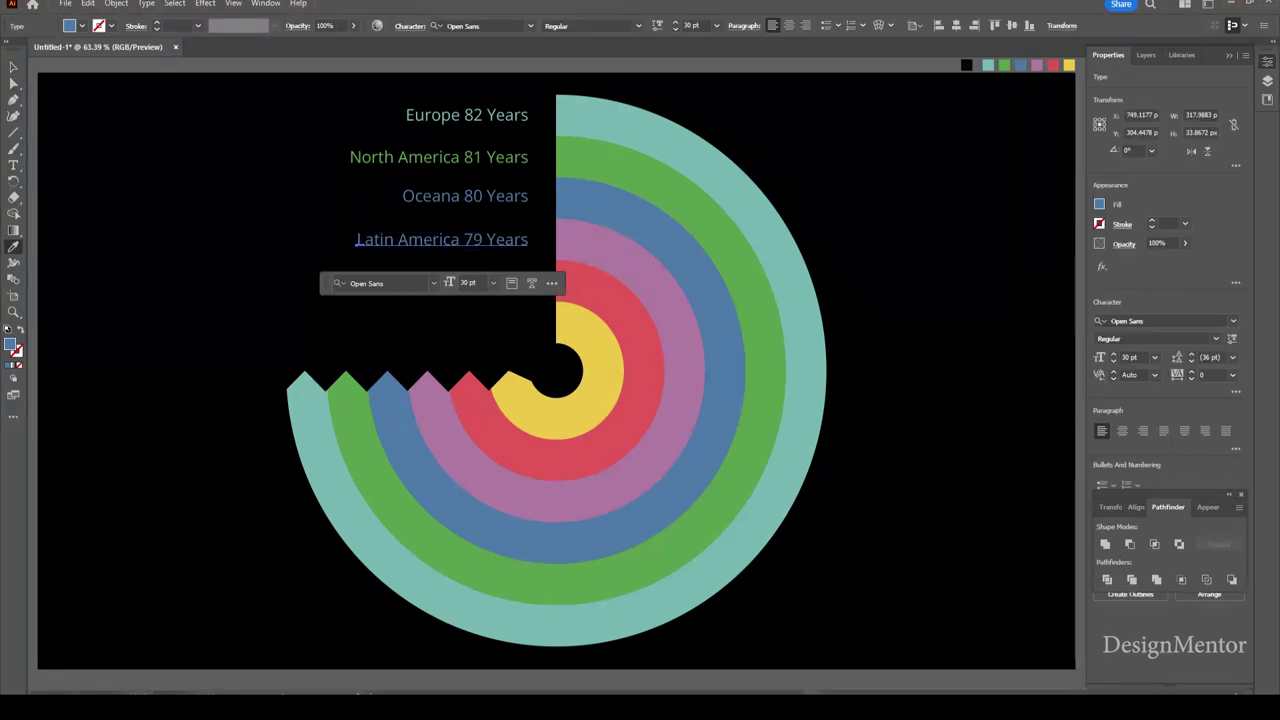
{"action": "key", "text": "ctrl+shift+a"}
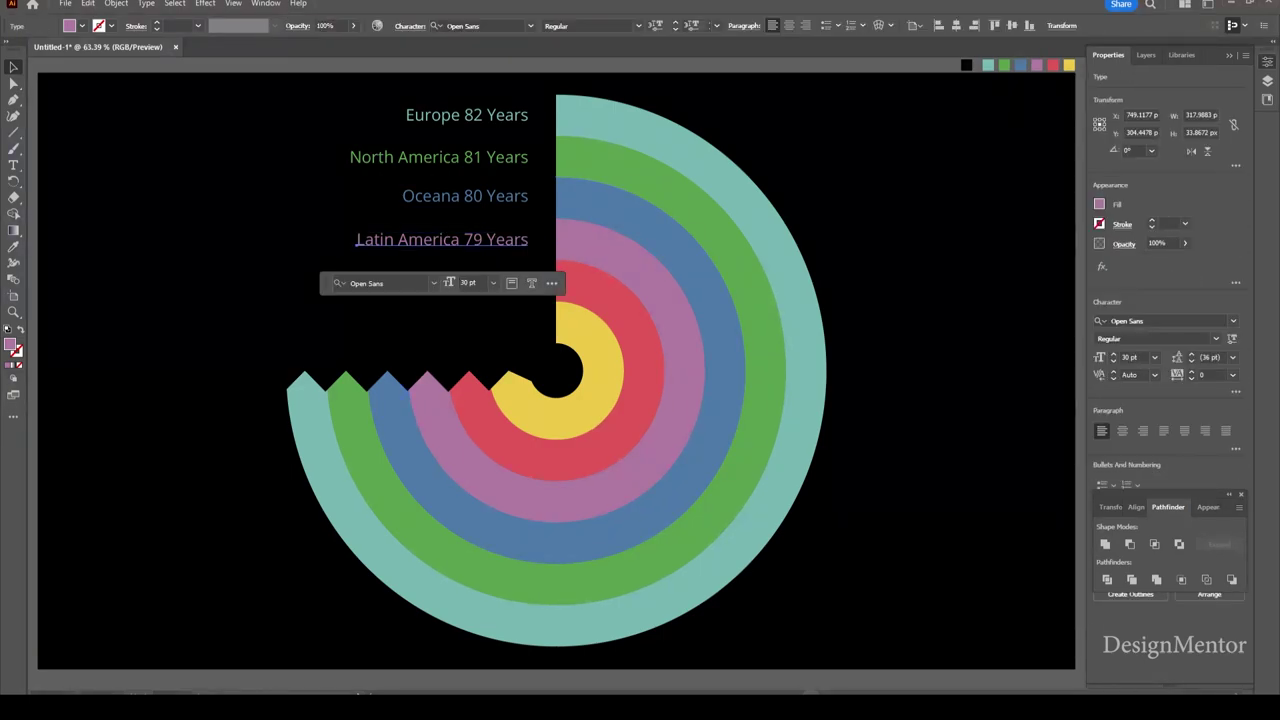
Step: Duplicate the Latin America label one row down and retype it as 'Asia 74 Years'
{"action": "left_click_drag", "start_coordinate": [500, 240], "coordinate": [500, 279]}
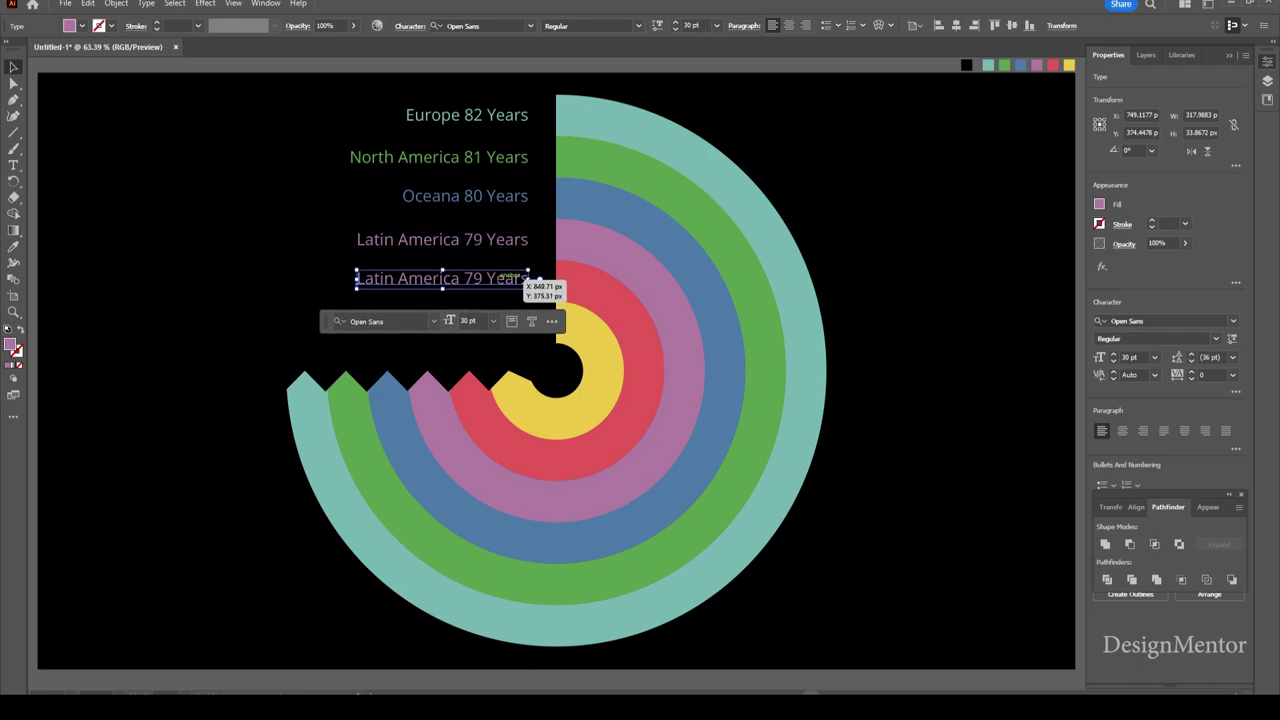
{"action": "double_click", "coordinate": [510, 279]}
{"action": "left_click_drag", "start_coordinate": [357, 279], "coordinate": [483, 279]}
{"action": "type", "text": "A"}
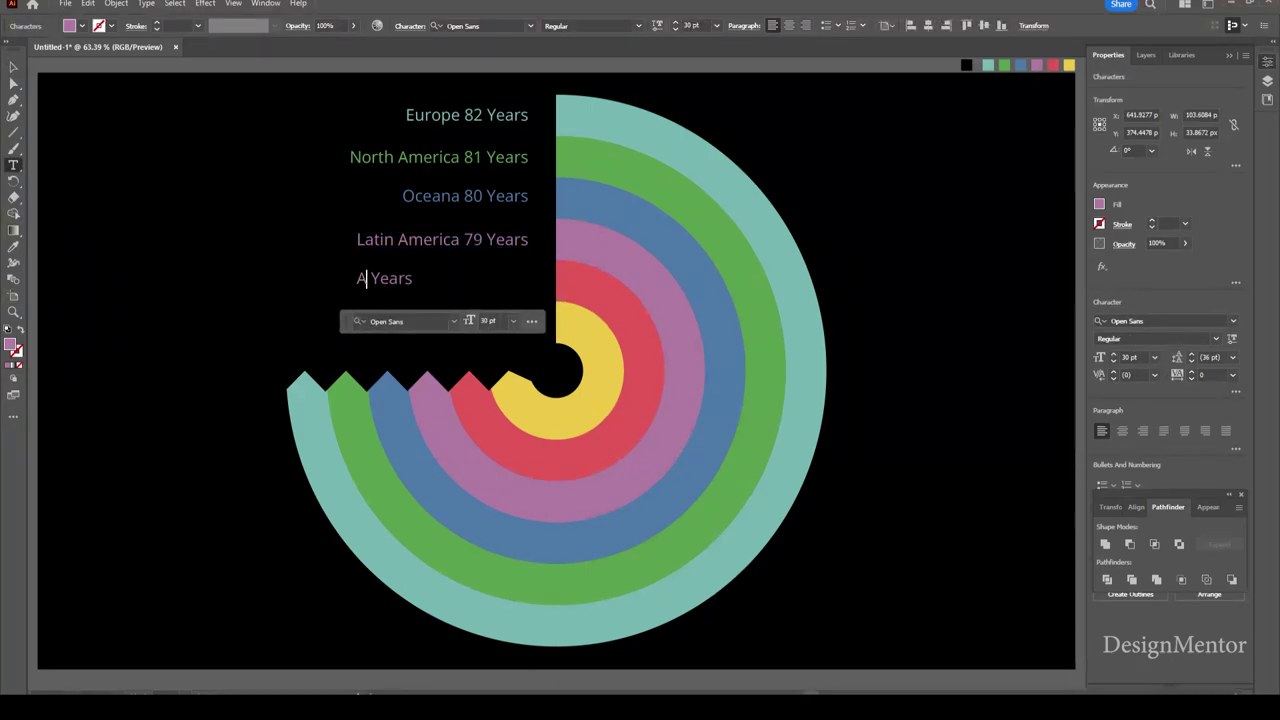
{"action": "type", "text": "sia 74"}
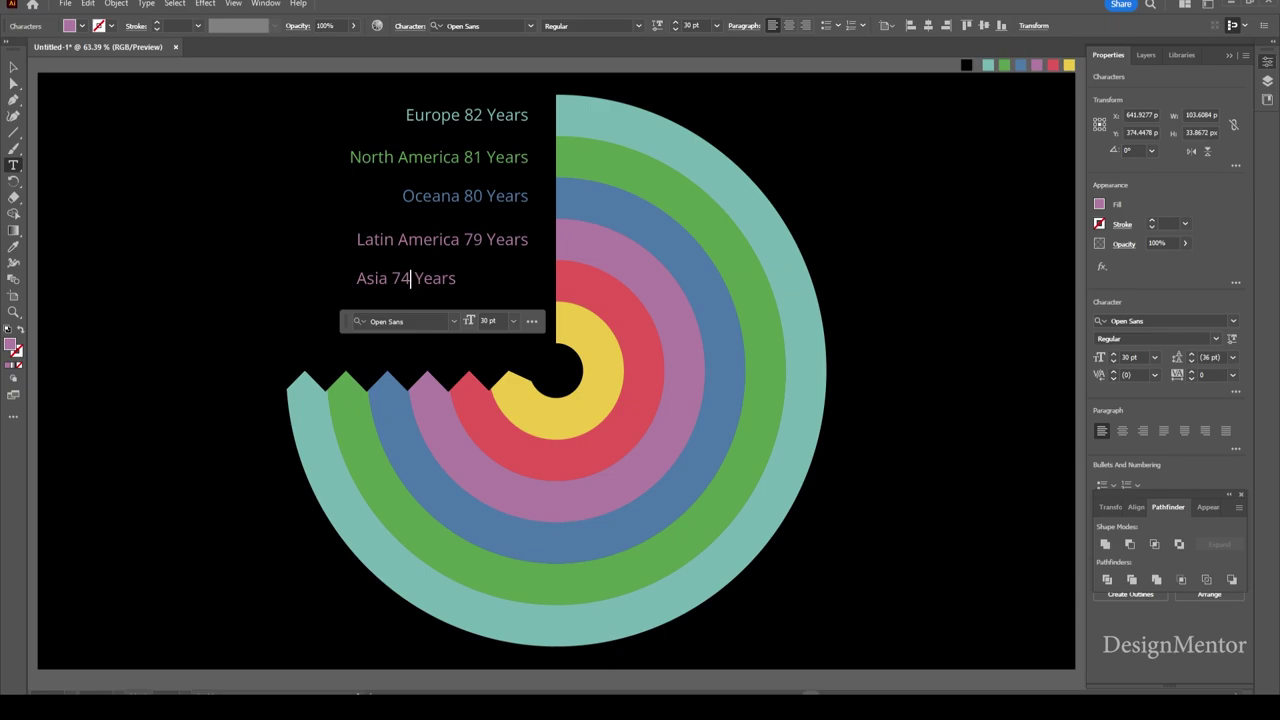
{"action": "key", "text": "Escape"}
Step: Right-align the Asia 74 Years label with the other region labels and colour it red
{"action": "left_click_drag", "start_coordinate": [406, 279], "coordinate": [503, 279]}
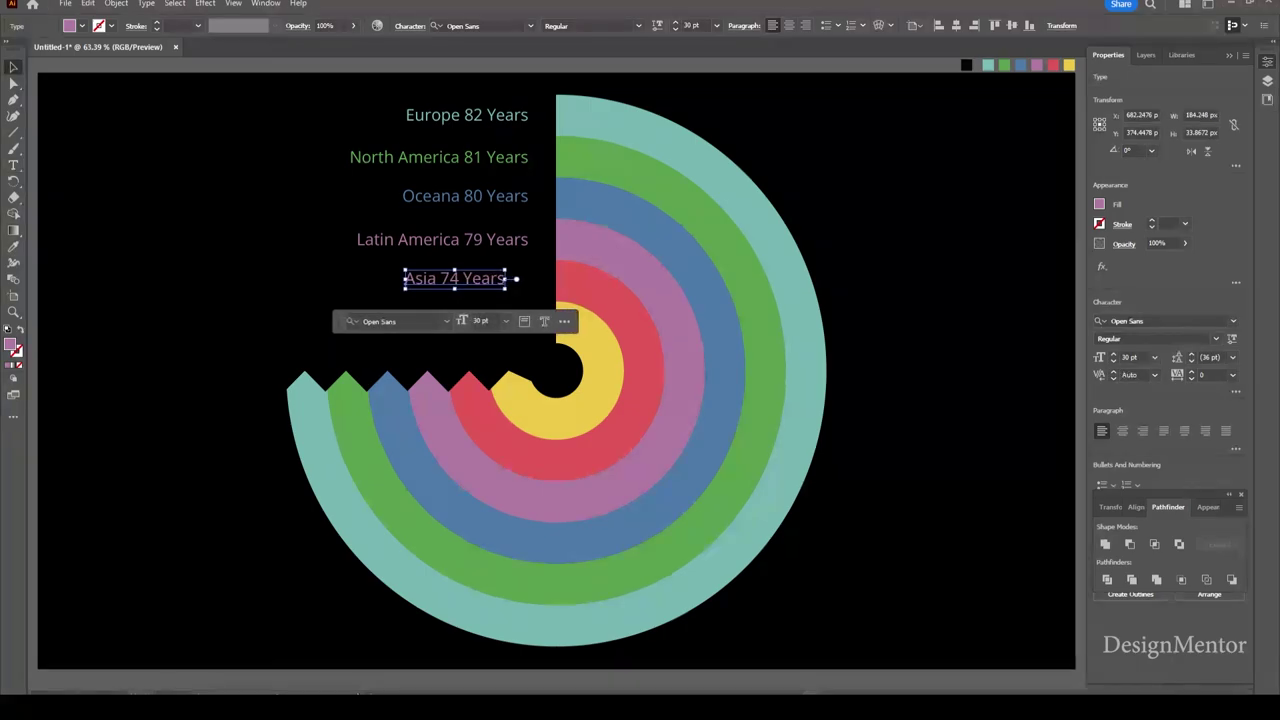
{"action": "key", "text": "Right"}
{"action": "key", "text": "Right"}
{"action": "key", "text": "Right"}
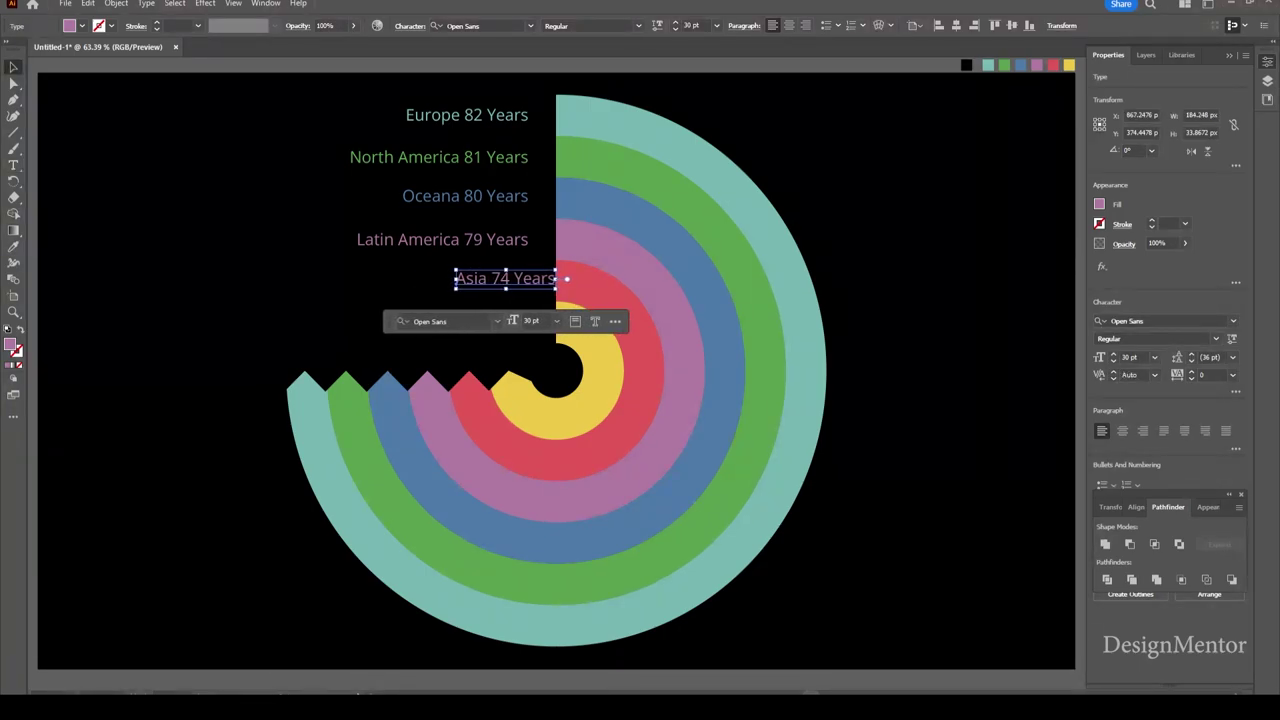
{"action": "key", "text": "Down"}
{"action": "key", "text": "Down"}
{"action": "key", "text": "Right"}
{"action": "key", "text": "shift+Left"}
{"action": "key", "text": "shift+Left"}
{"action": "key", "text": "shift+Left"}
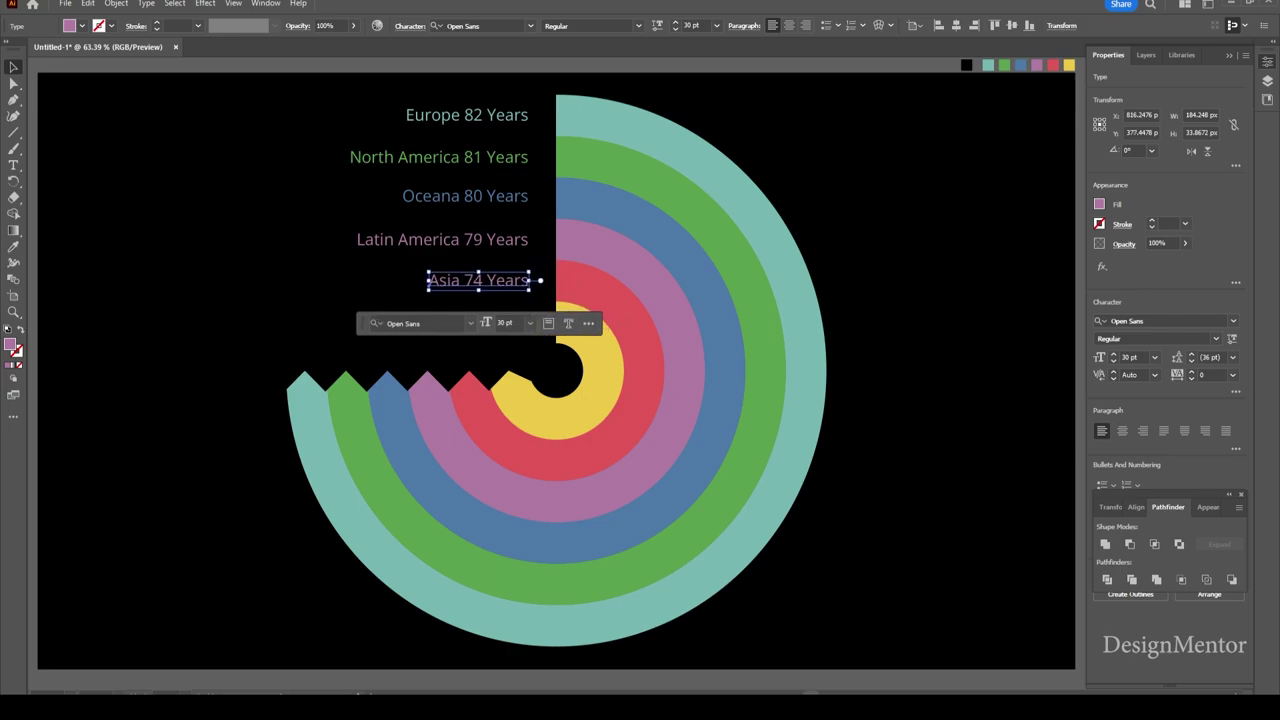
{"action": "key", "text": "Down"}
{"action": "key", "text": "i"}
{"action": "key", "text": "v"}
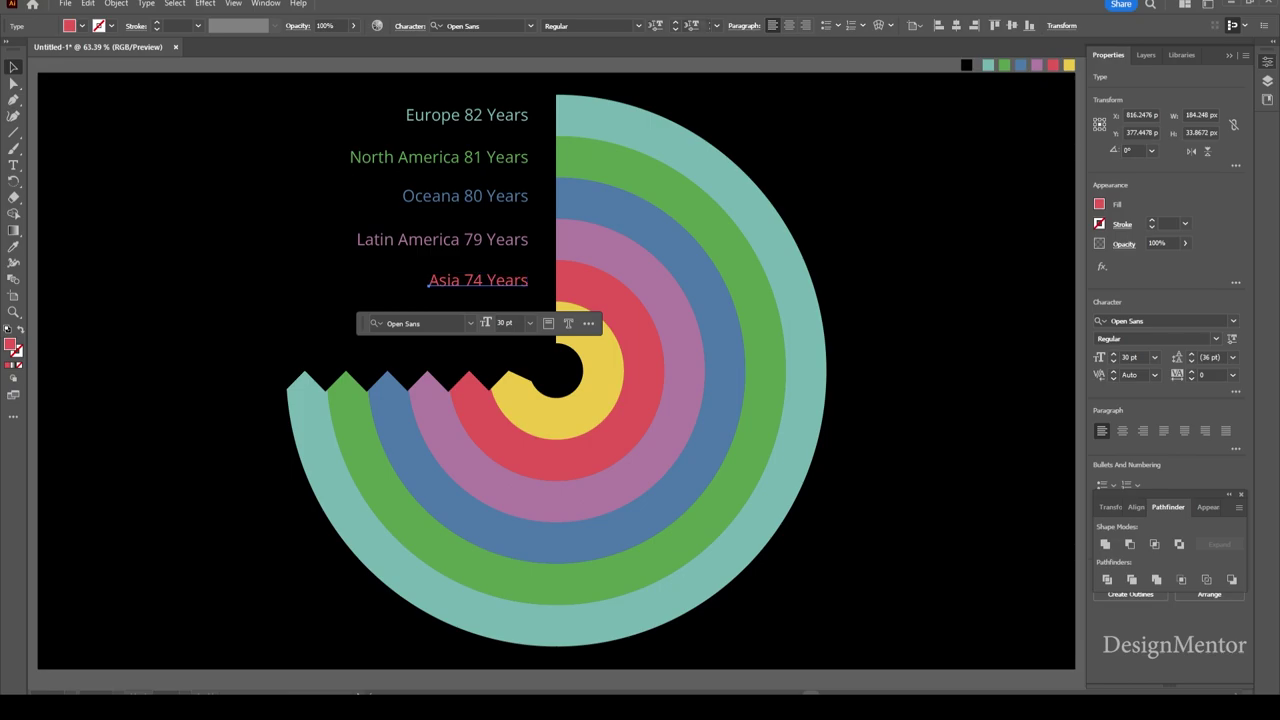
Step: Copy the Asia label one row lower, colour it yellow, and keep it at 30 pt
{"action": "key", "text": "alt+shift+Down"}
{"action": "key", "text": "shift+Down"}
{"action": "key", "text": "shift+Down"}
{"action": "key", "text": "shift+Down"}
{"action": "key", "text": "shift+Down"}
{"action": "key", "text": "shift+Down"}
{"action": "key", "text": "shift+Down"}
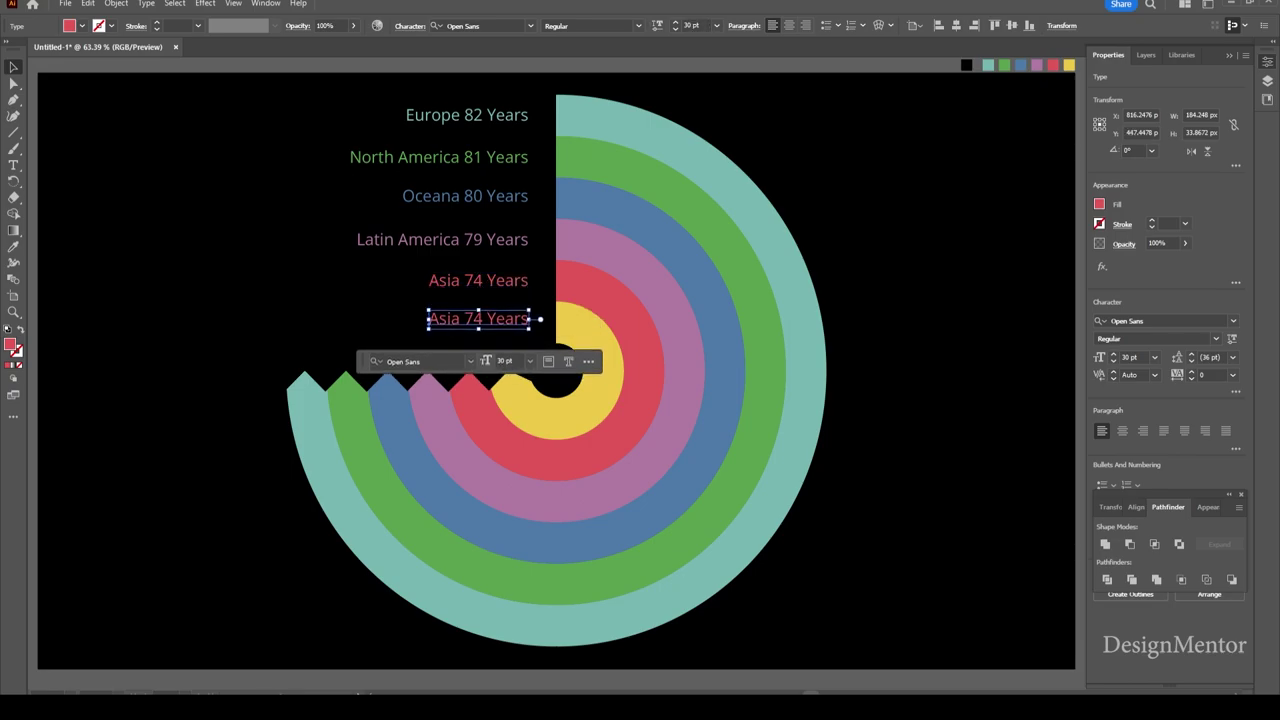
{"action": "key", "text": "i"}
{"action": "left_click", "coordinate": [556, 425]}
{"action": "key", "text": "v"}
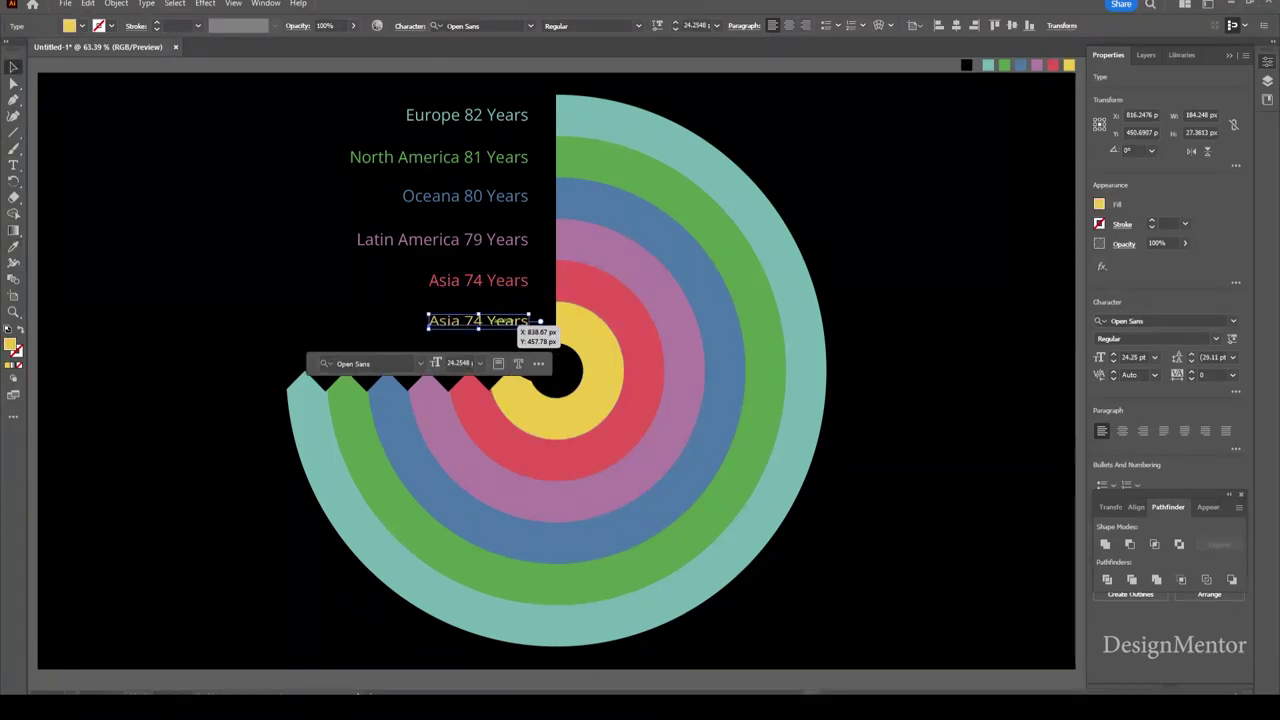
{"action": "mouse_move", "coordinate": [506, 318]}
{"action": "left_mouse_down"}
{"action": "mouse_move", "coordinate": [530, 318]}
{"action": "mouse_move", "coordinate": [428, 318]}
{"action": "left_mouse_up"}
Step: Retype the yellow copy as 'Africa 64 Years', align it under the others, and deselect
{"action": "double_click", "coordinate": [520, 318]}
{"action": "type", "text": "Af"}
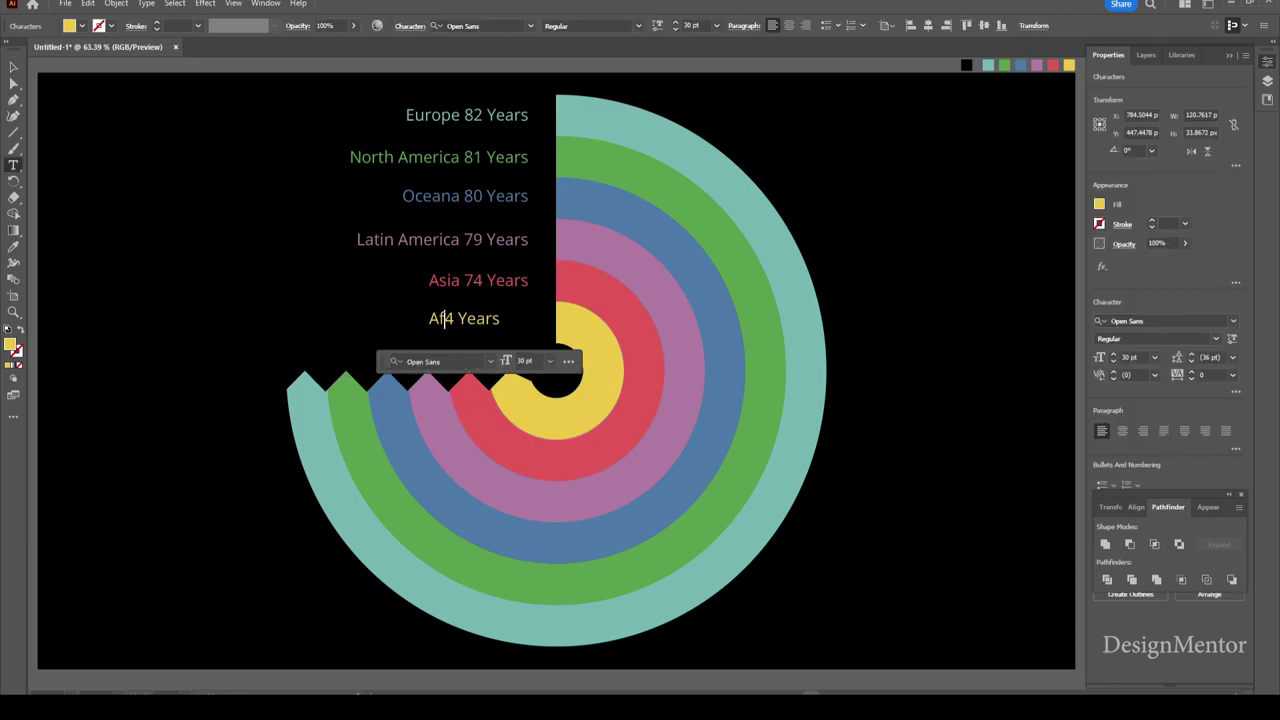
{"action": "type", "text": "rica 6"}
{"action": "key", "text": "Escape"}
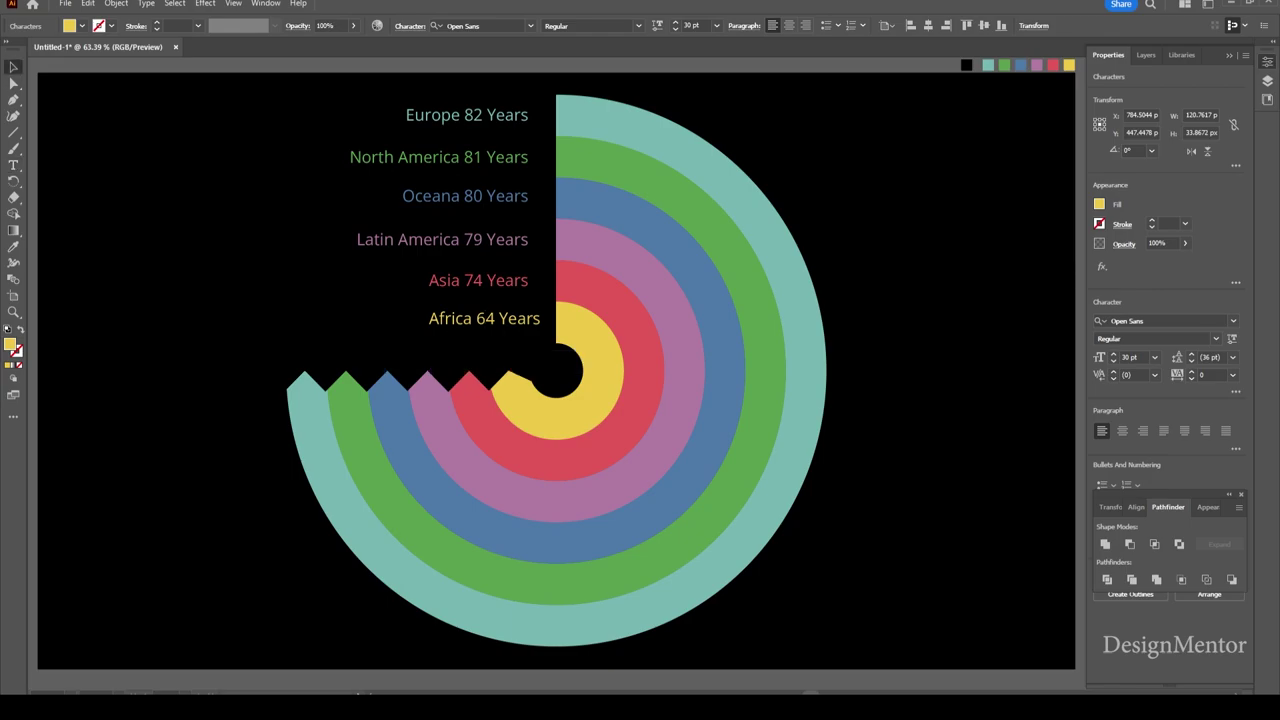
{"action": "left_click_drag", "start_coordinate": [485, 318], "coordinate": [474, 318]}
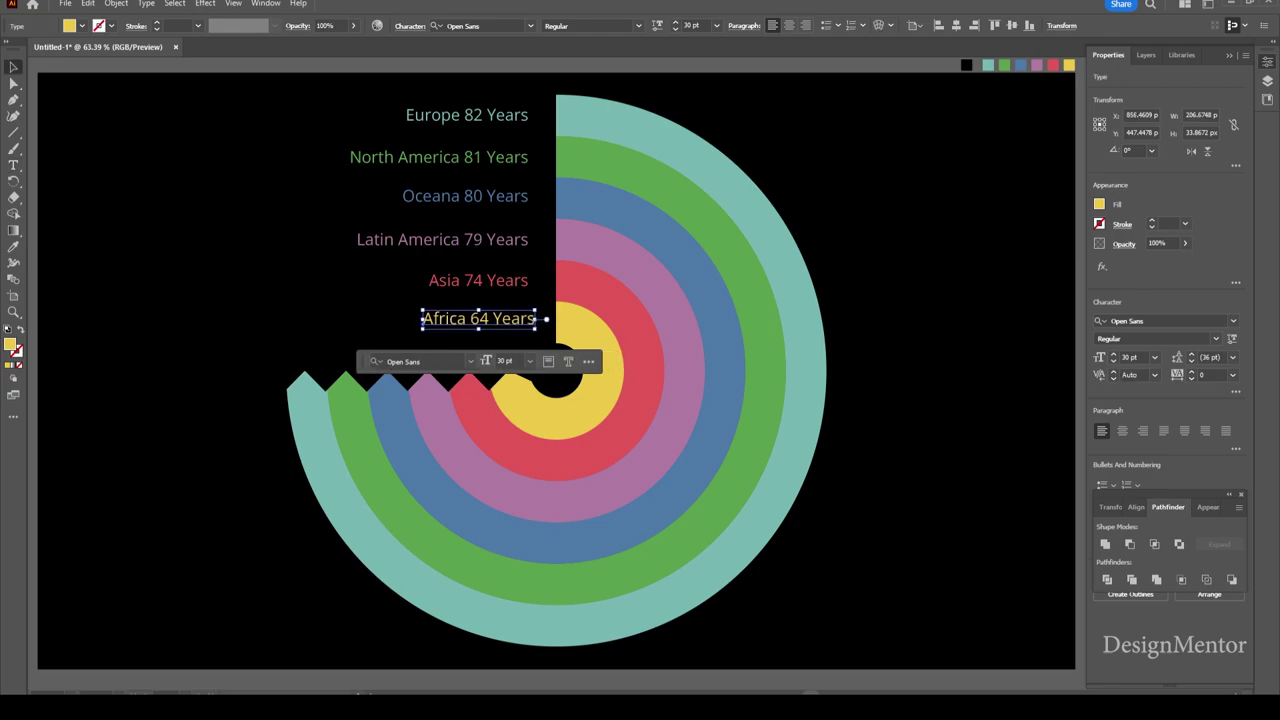
{"action": "key", "text": "ctrl+shift+a"}
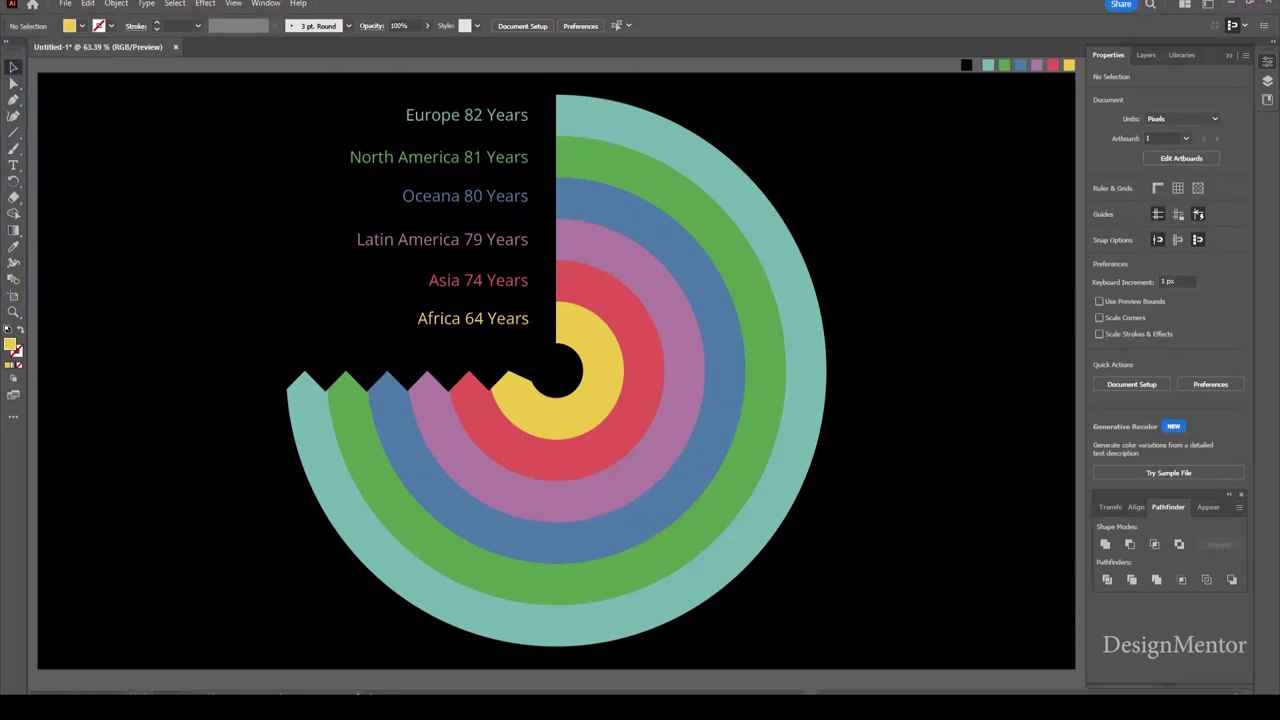
Step: Switch to the Type tool and choose white as the fill swatch for new text
{"action": "key", "text": "t"}
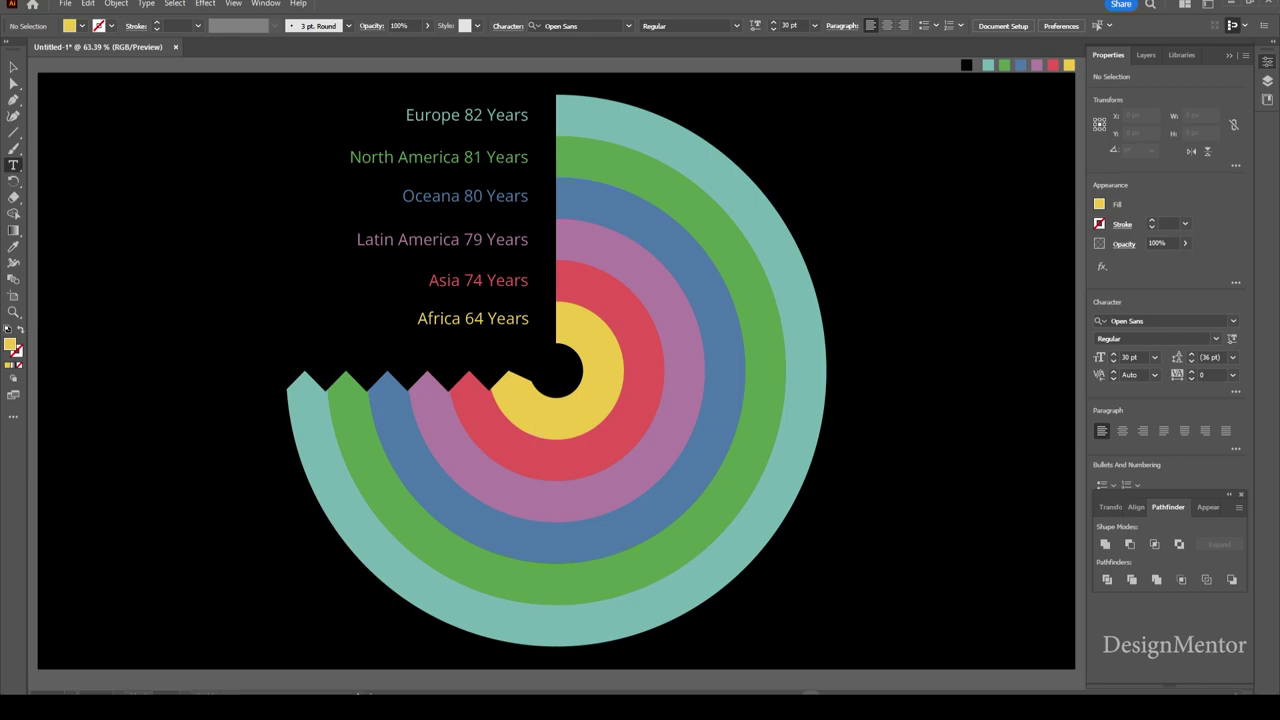
{"action": "left_click", "coordinate": [82, 26]}
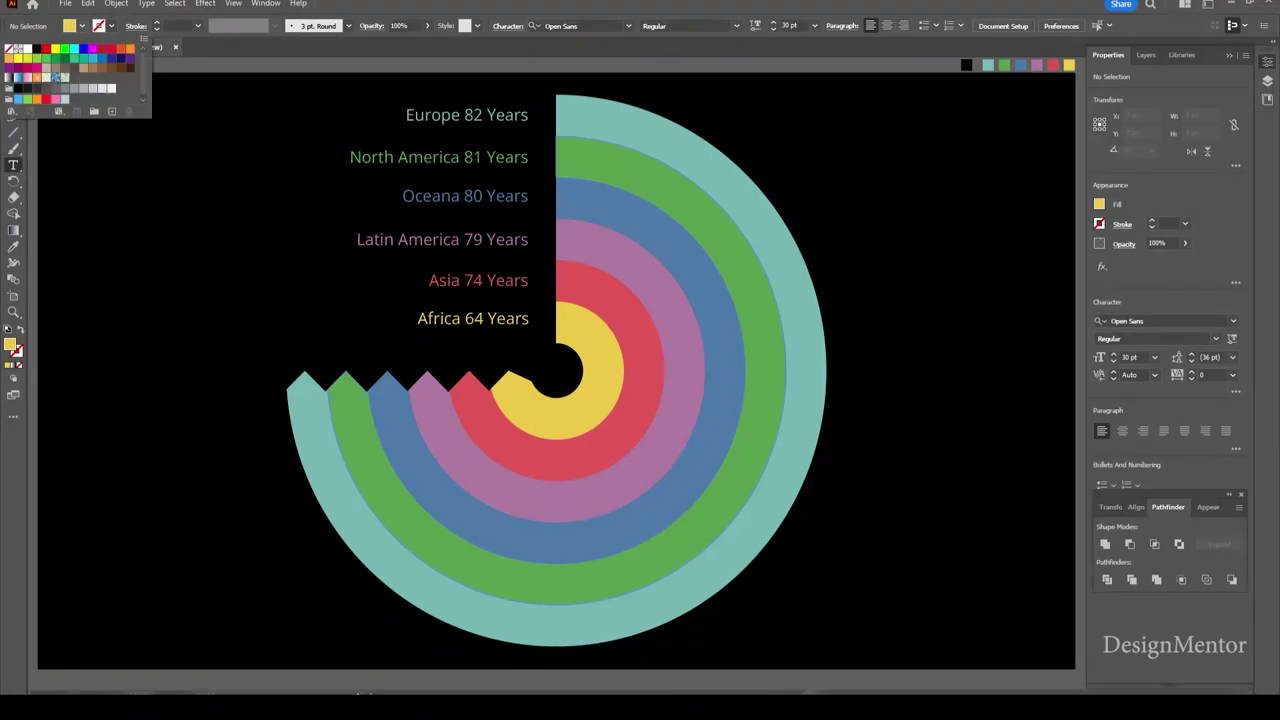
{"action": "left_click", "coordinate": [112, 88]}
{"action": "key", "text": "Escape"}
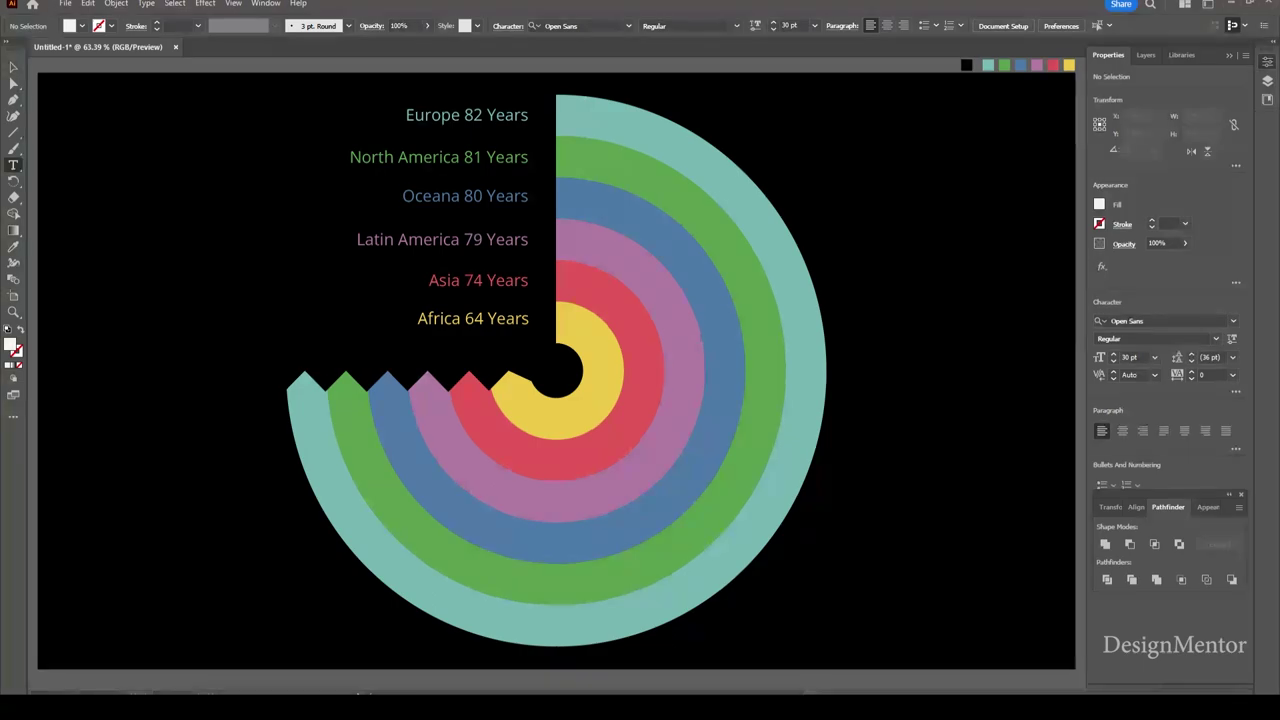
Step: Add a white, centre-aligned top-right title: 'LIFE EXPECTANCY OF WOMEN' / 'AROUND THE WORLD'
{"action": "left_click", "coordinate": [793, 146]}
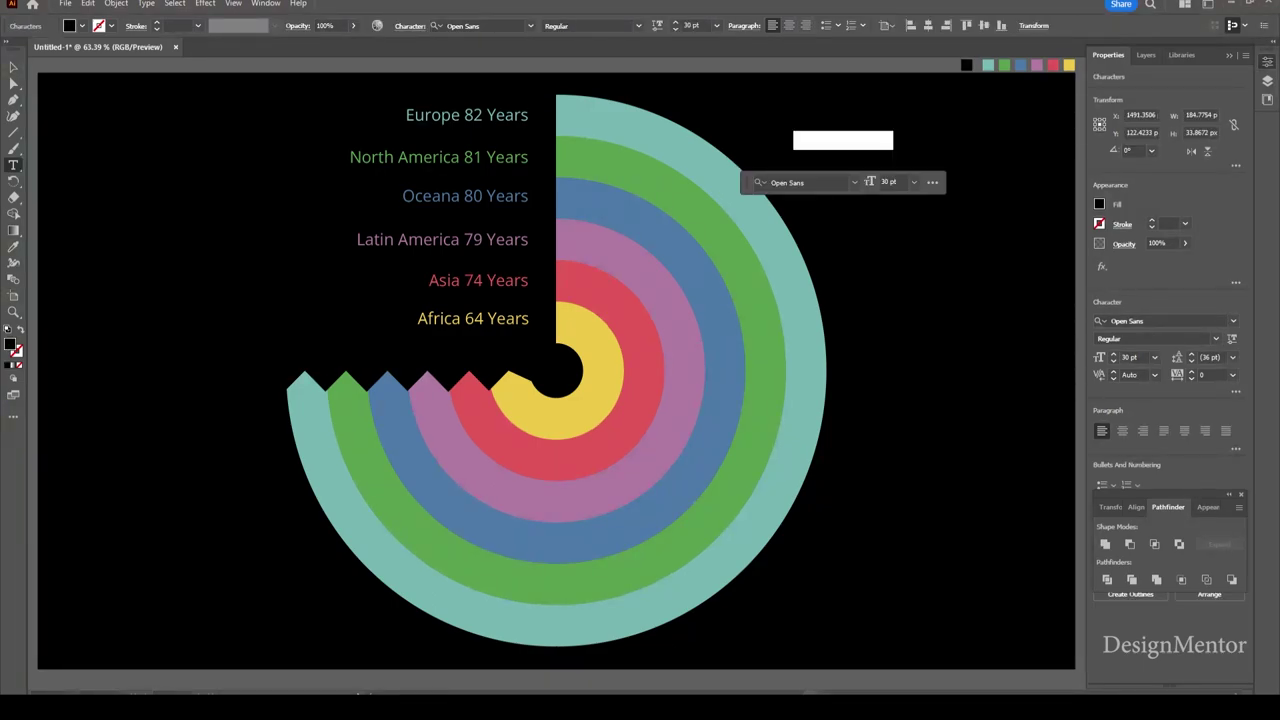
{"action": "left_click", "coordinate": [83, 26]}
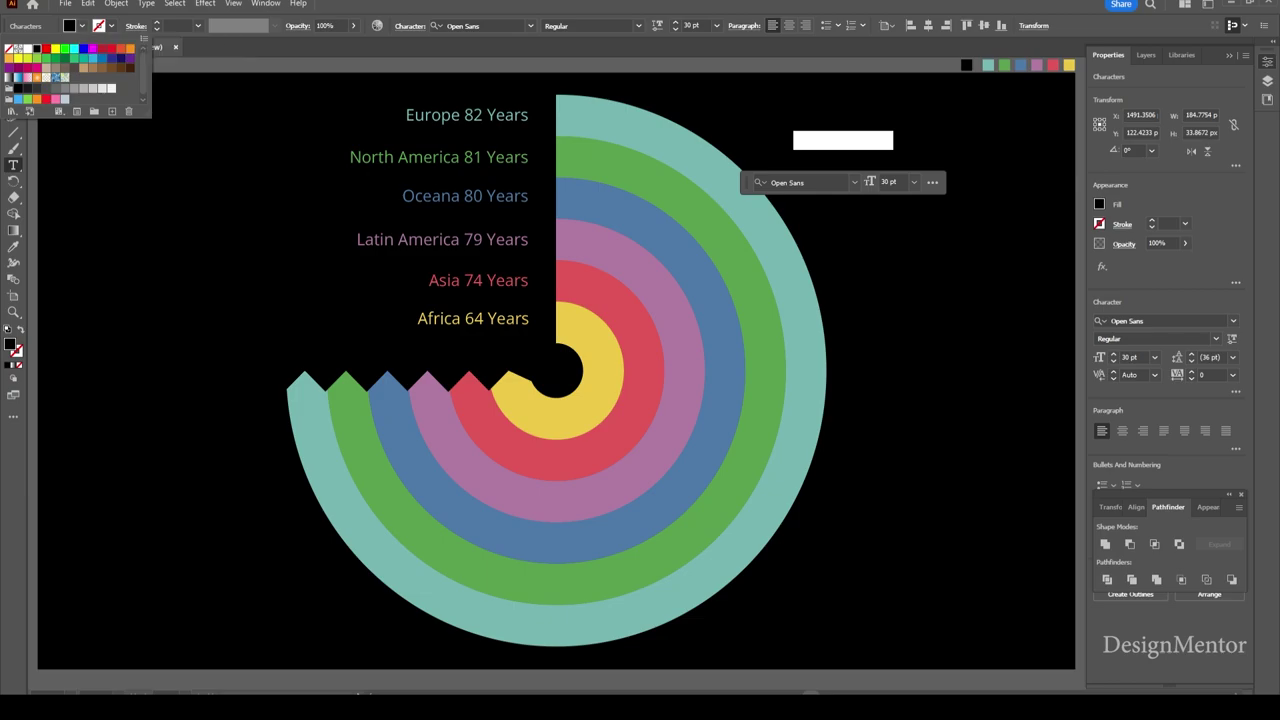
{"action": "left_click", "coordinate": [112, 88]}
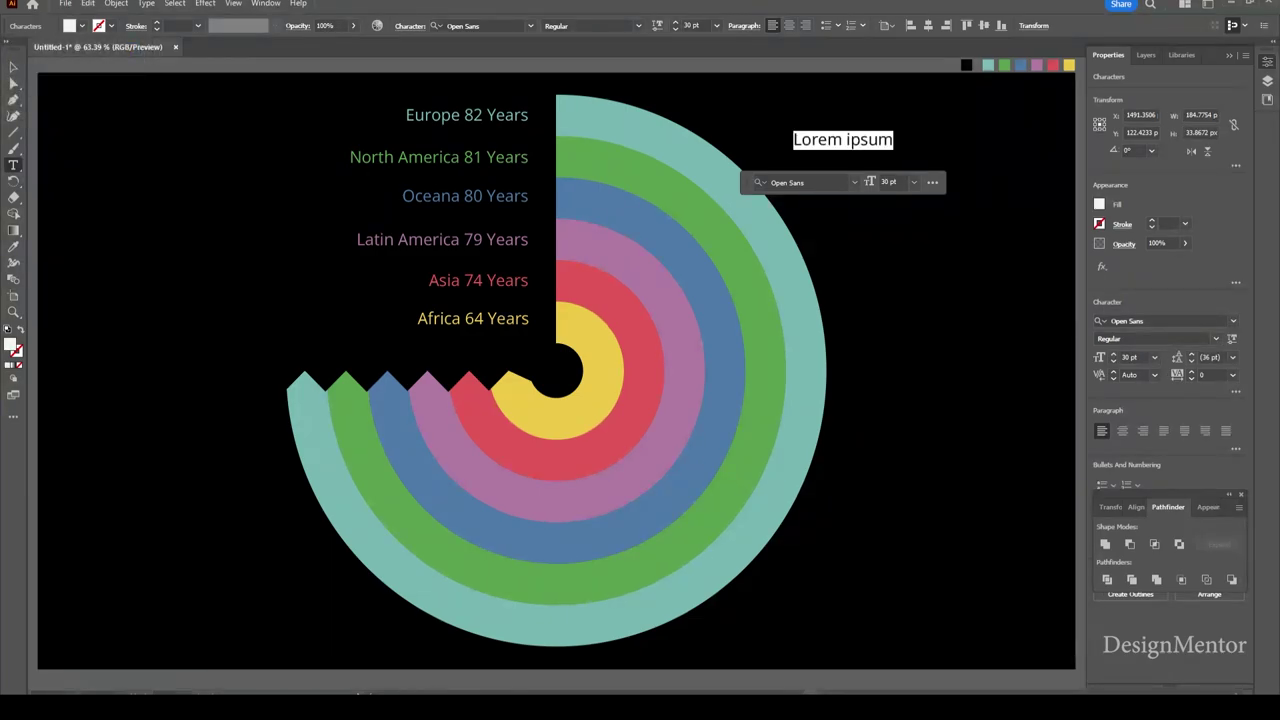
{"action": "type", "text": "LIFE EX"}
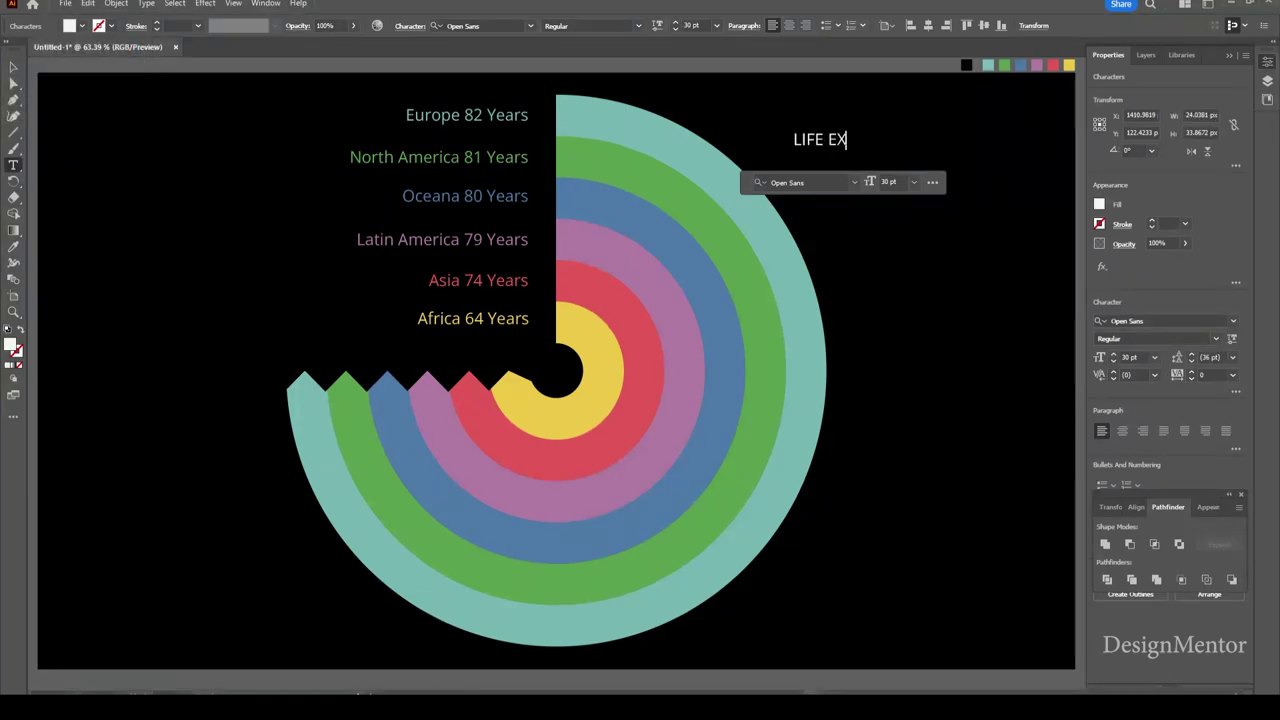
{"action": "type", "text": "PECTA"}
{"action": "type", "text": "NCY "}
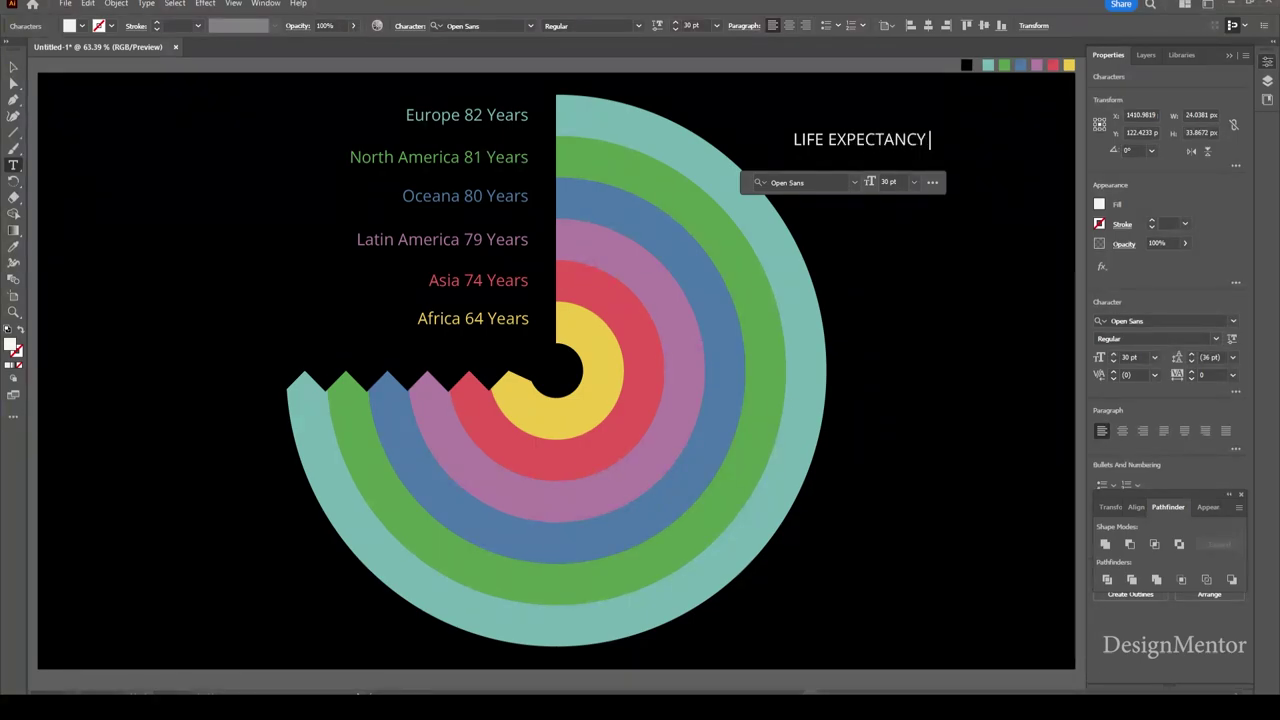
{"action": "type", "text": "OF WO"}
{"action": "type", "text": "MEN"}
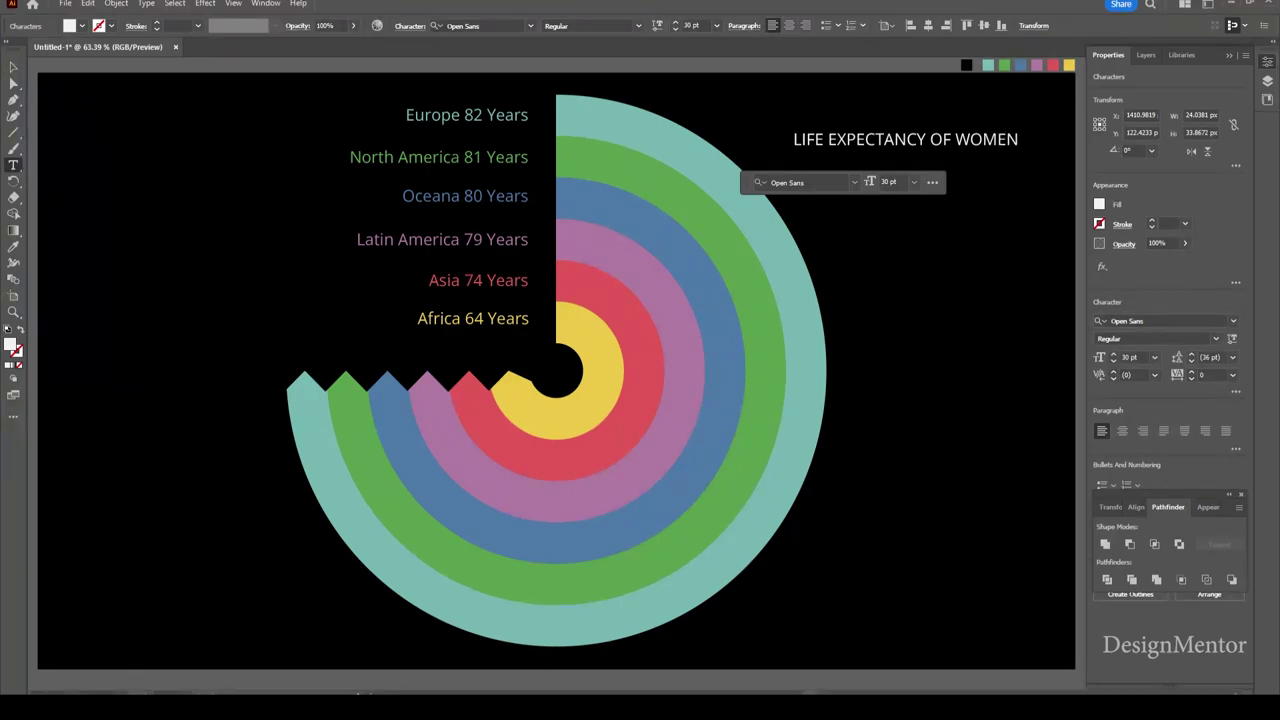
{"action": "key", "text": "Return"}
{"action": "type", "text": "A"}
{"action": "type", "text": "ROUND THE WORLD"}
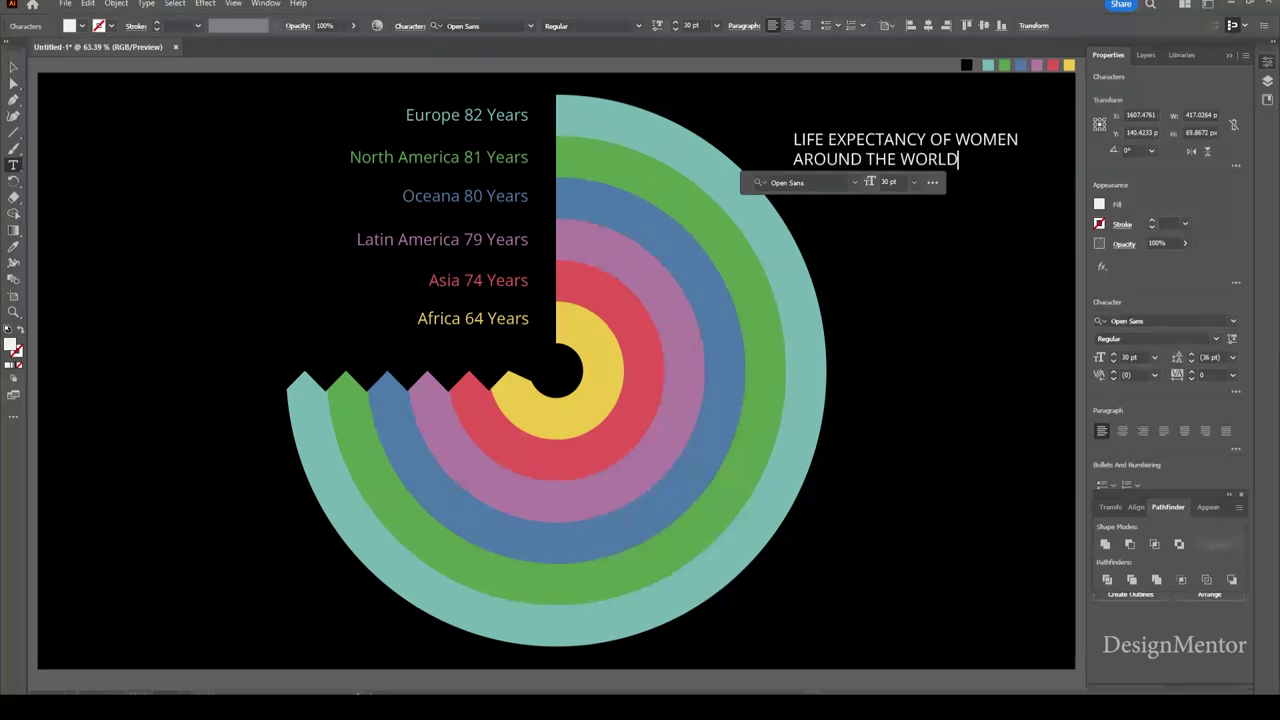
{"action": "key", "text": "ctrl+a"}
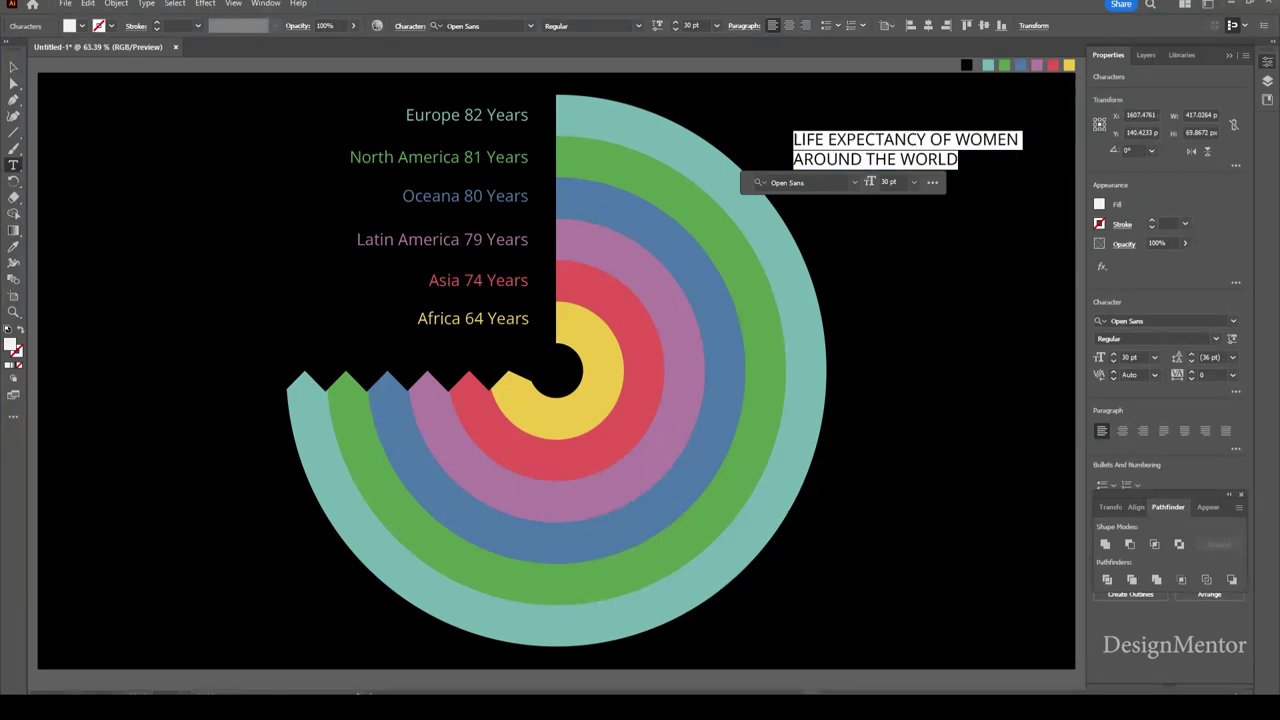
{"action": "left_click", "coordinate": [789, 25]}
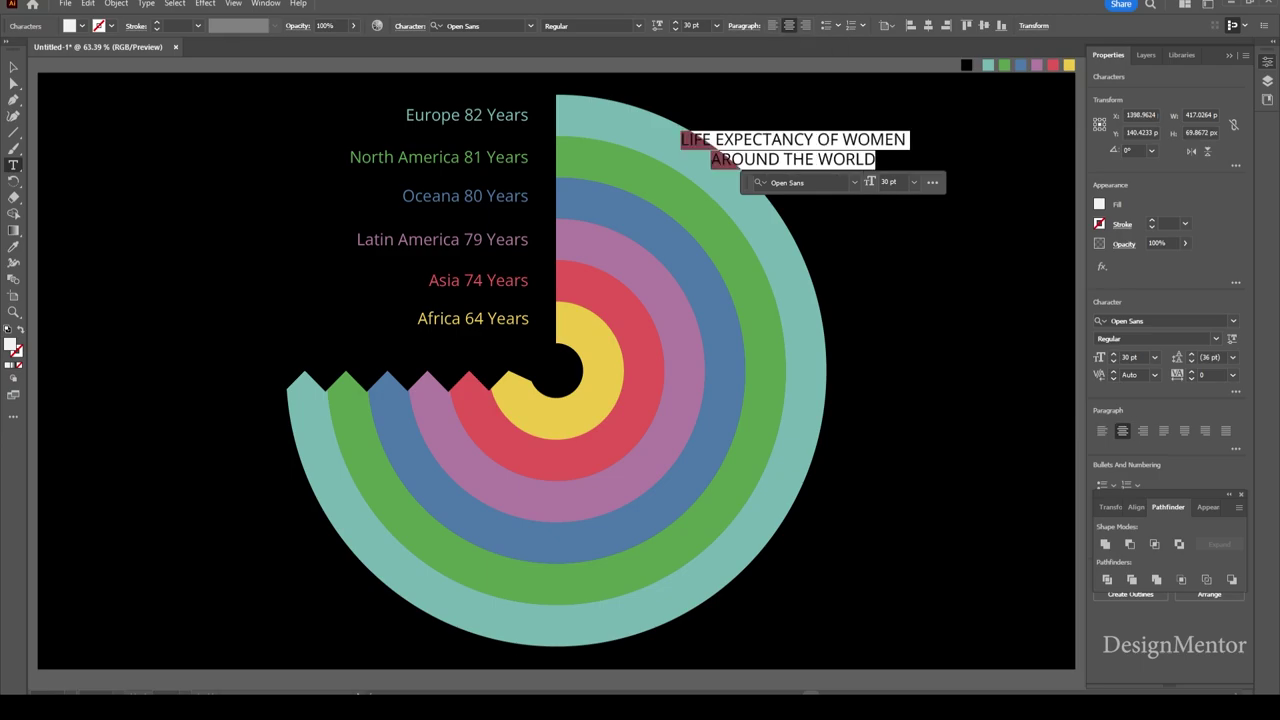
{"action": "left_click", "coordinate": [690, 25]}
Step: Set the title to 36 pt, move it into the top-right corner, and deselect
{"action": "type", "text": "36"}
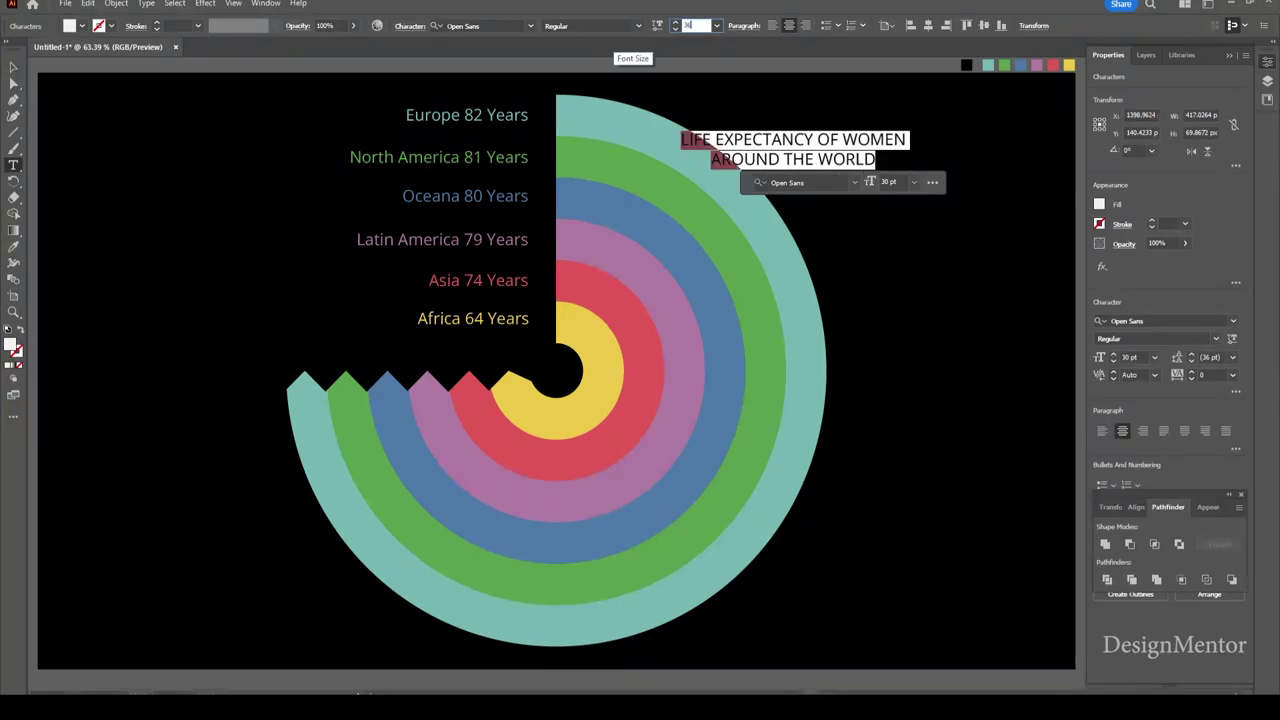
{"action": "key", "text": "Return"}
{"action": "left_click", "coordinate": [13, 67]}
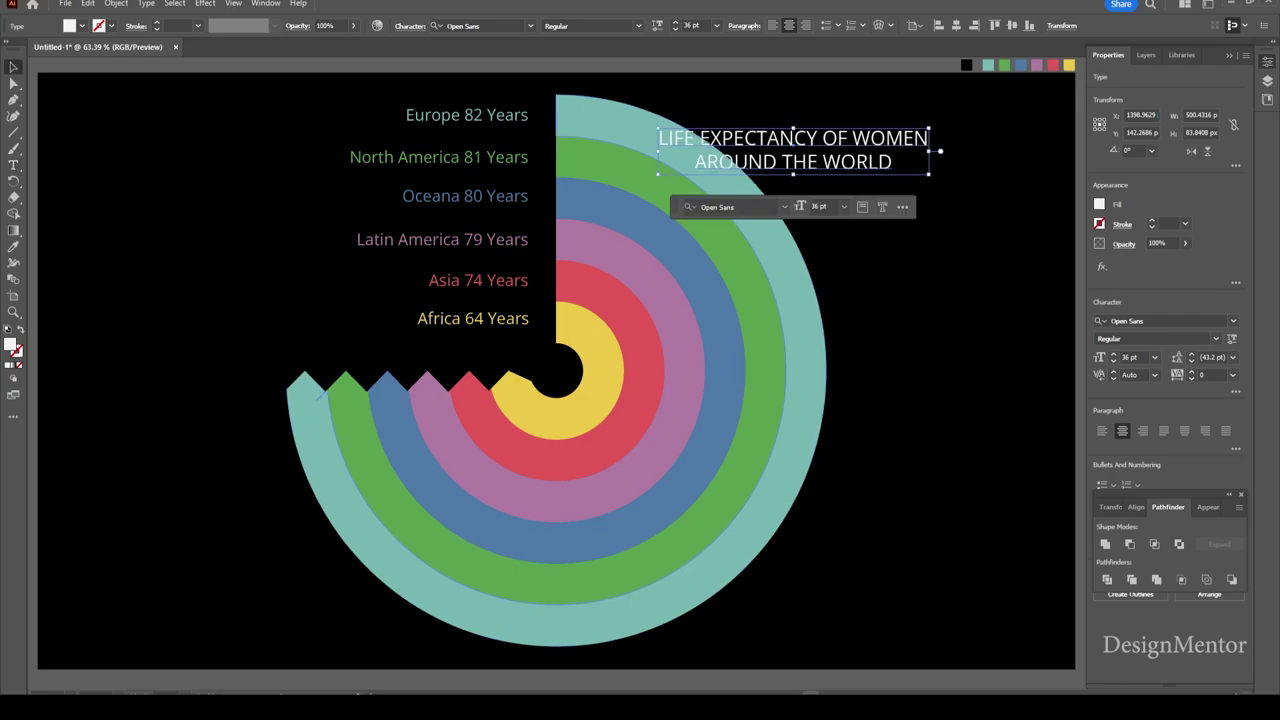
{"action": "left_click_drag", "start_coordinate": [793, 150], "coordinate": [885, 150]}
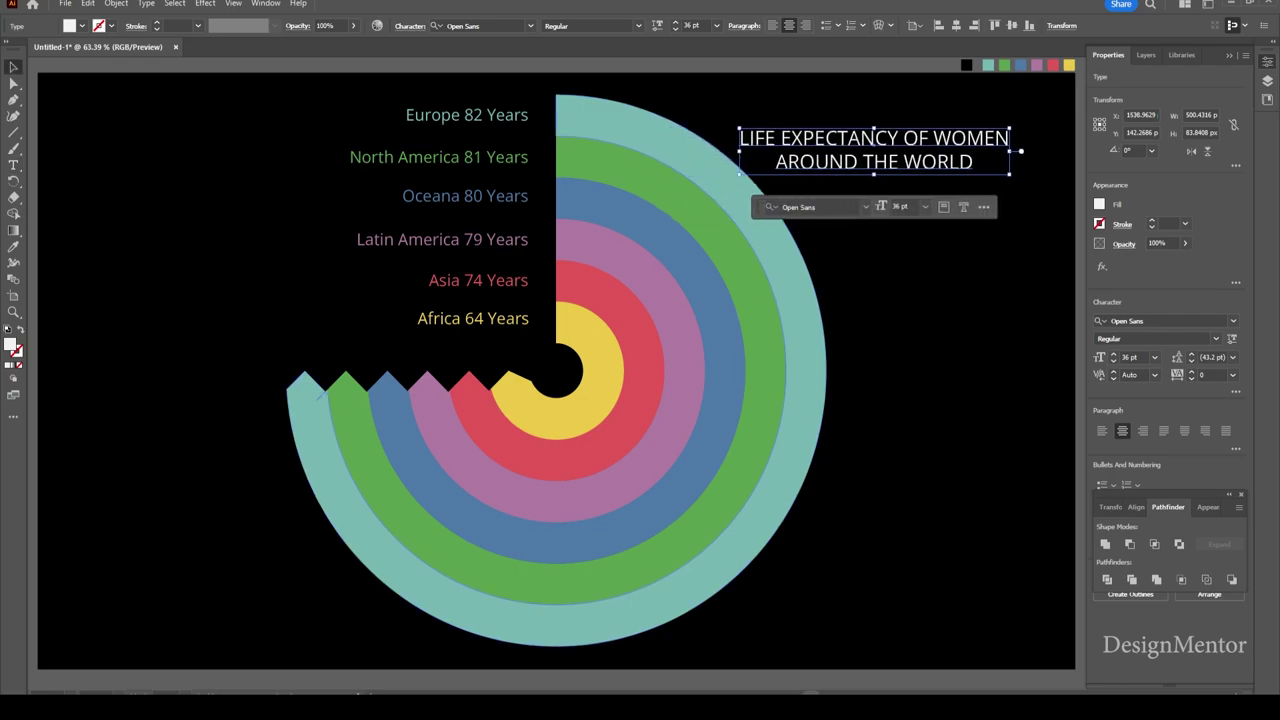
{"action": "key", "text": "shift+Right"}
{"action": "key", "text": "shift+Right"}
{"action": "key", "text": "shift+Right"}
{"action": "key", "text": "shift+Right"}
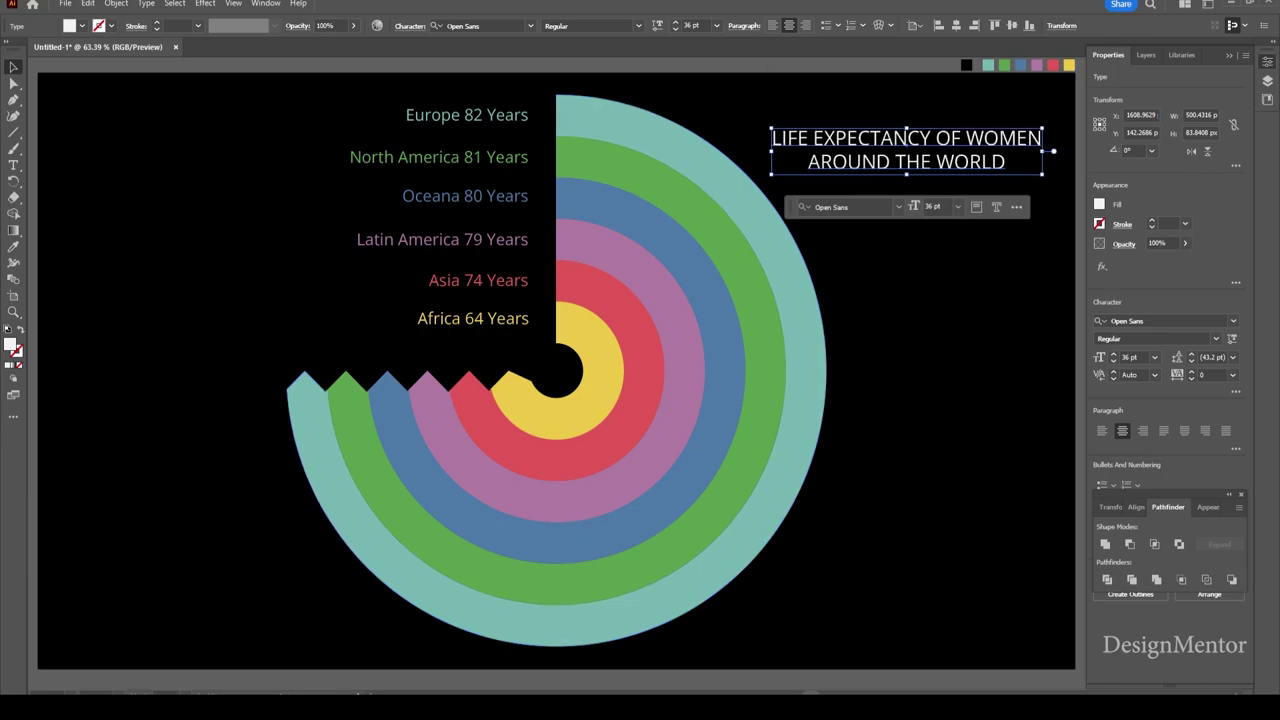
{"action": "key", "text": "ctrl+shift+a"}
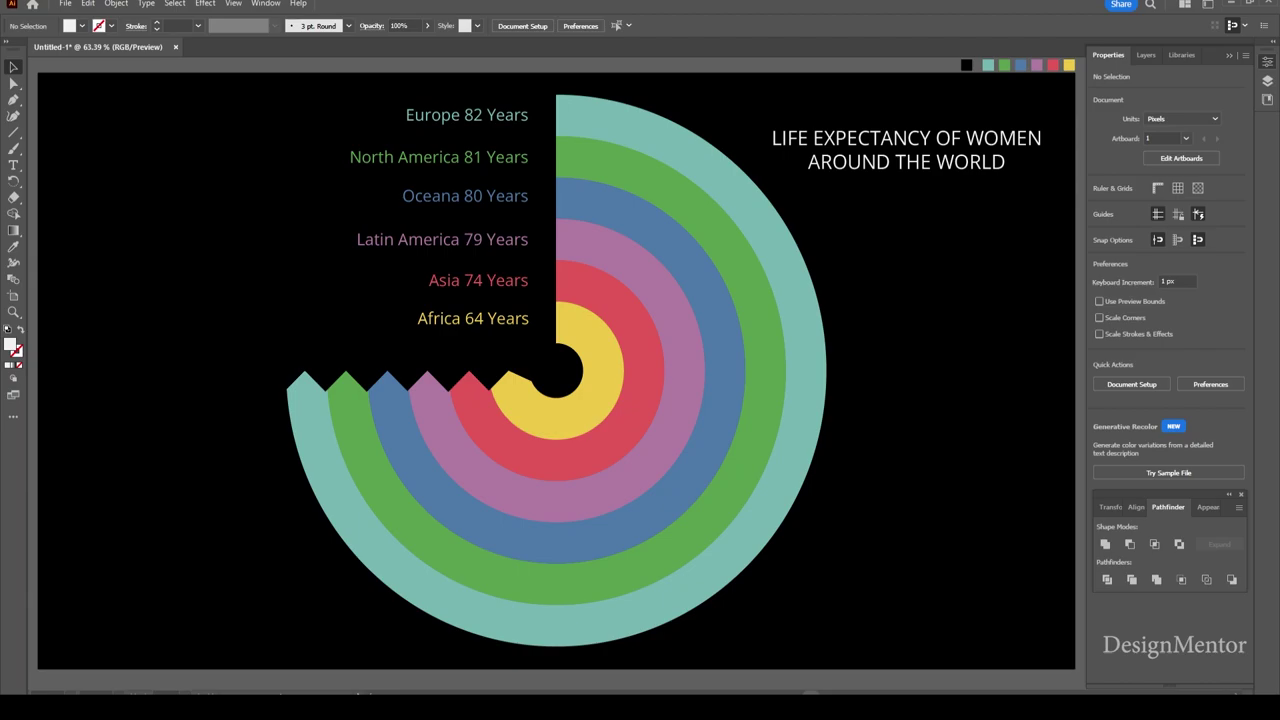